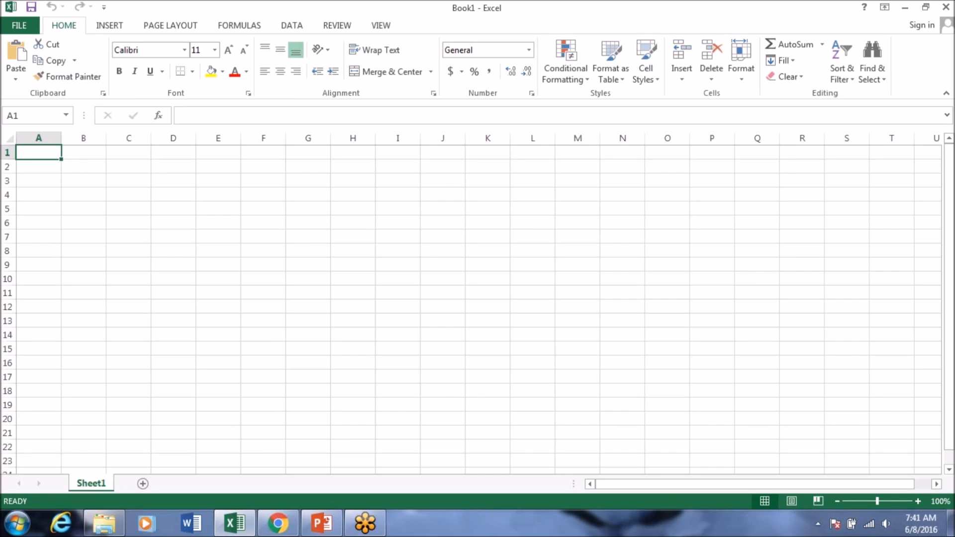
# - Enter the column headers First Name in A1 and Last name in B1
pyautogui.write('Name')
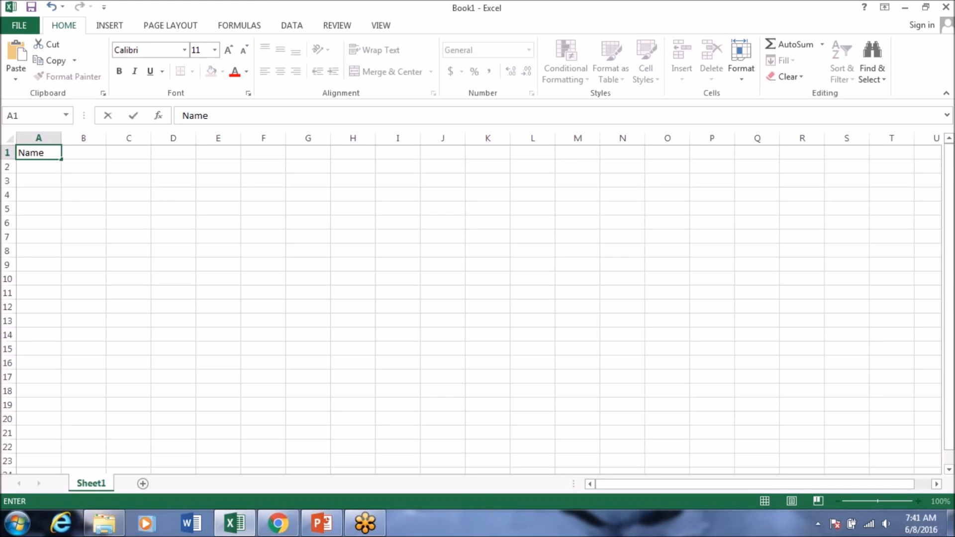
pyautogui.press('Tab')
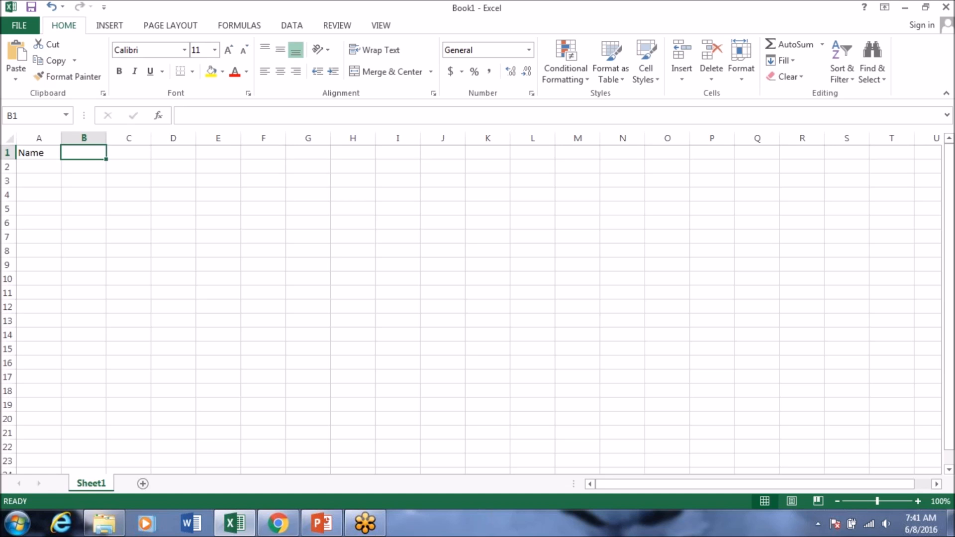
pyautogui.press('BackSpace')
pyautogui.press('Left')
pyautogui.write('Fir')
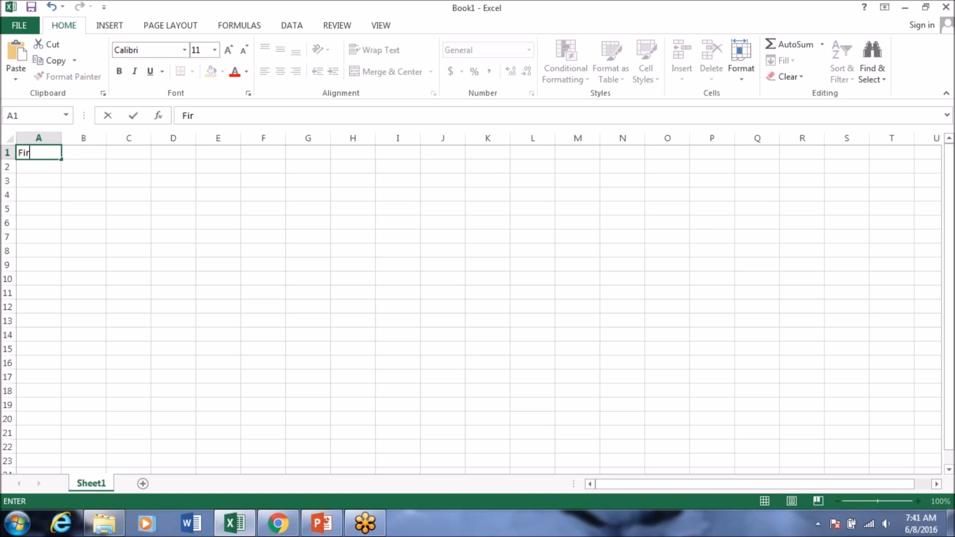
pyautogui.write('st Name')
pyautogui.press('Tab')
pyautogui.write('Last name')
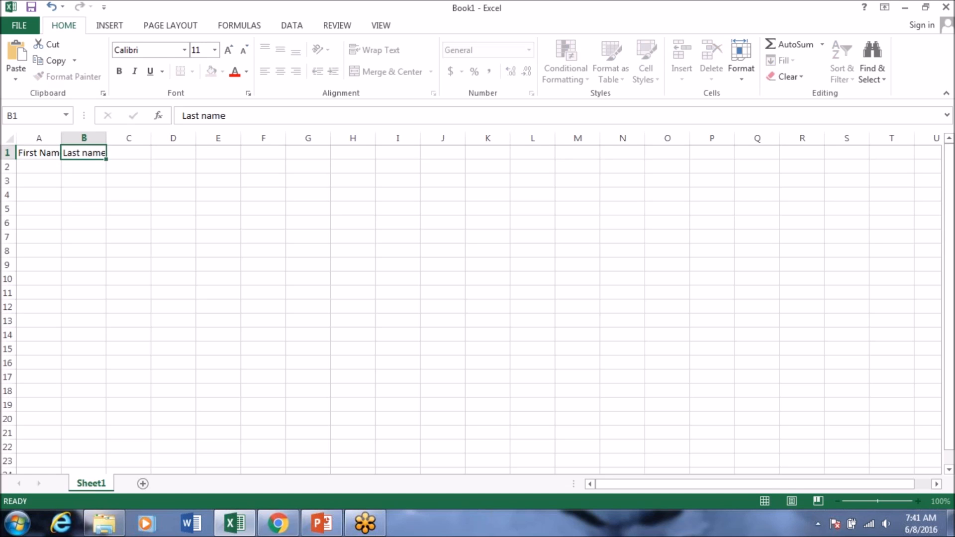
# - Enter the headers Email in C1, Phone in D1 and Age in E1
pyautogui.press('Tab')
pyautogui.write('Email')
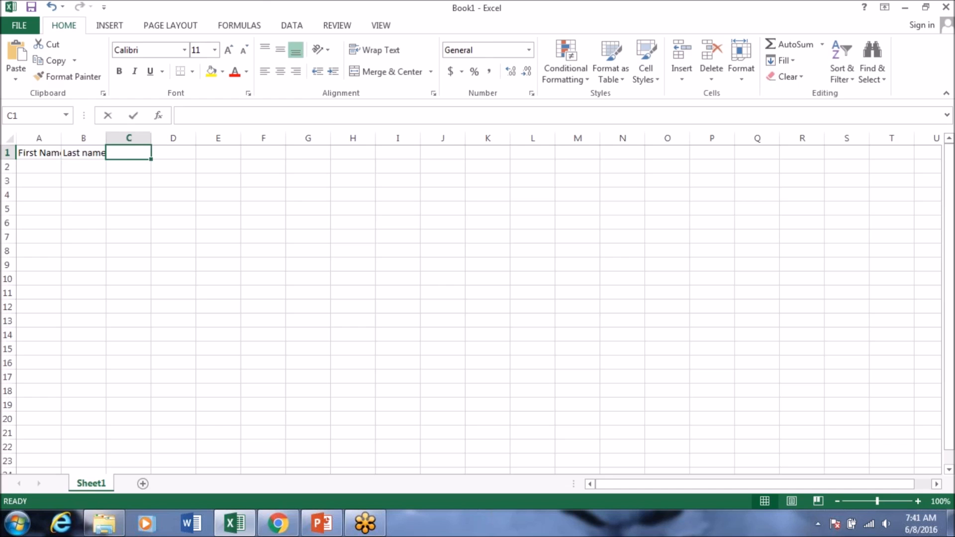
pyautogui.press('Tab')
pyautogui.write('Phone')
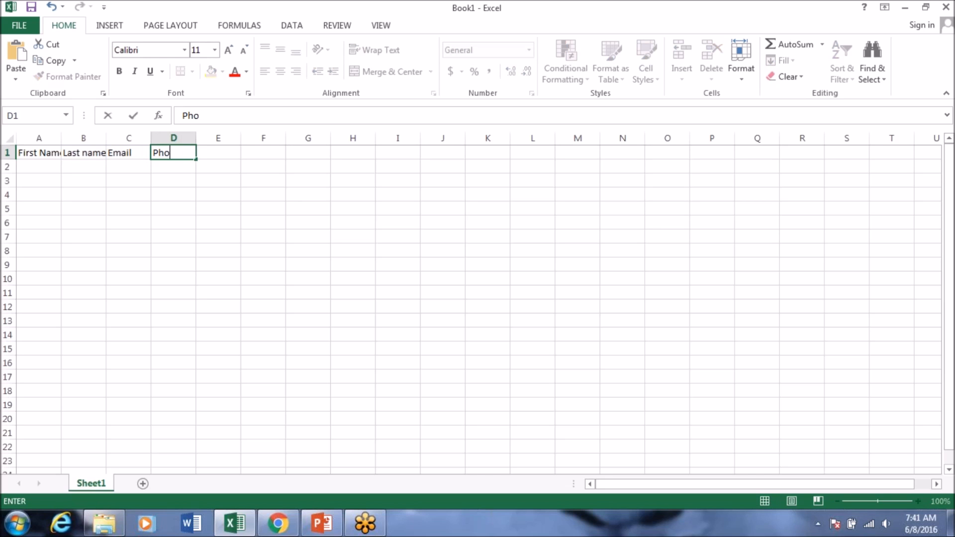
pyautogui.hotkey('ctrl', 'Return')
pyautogui.press('Tab')
pyautogui.write('Age')
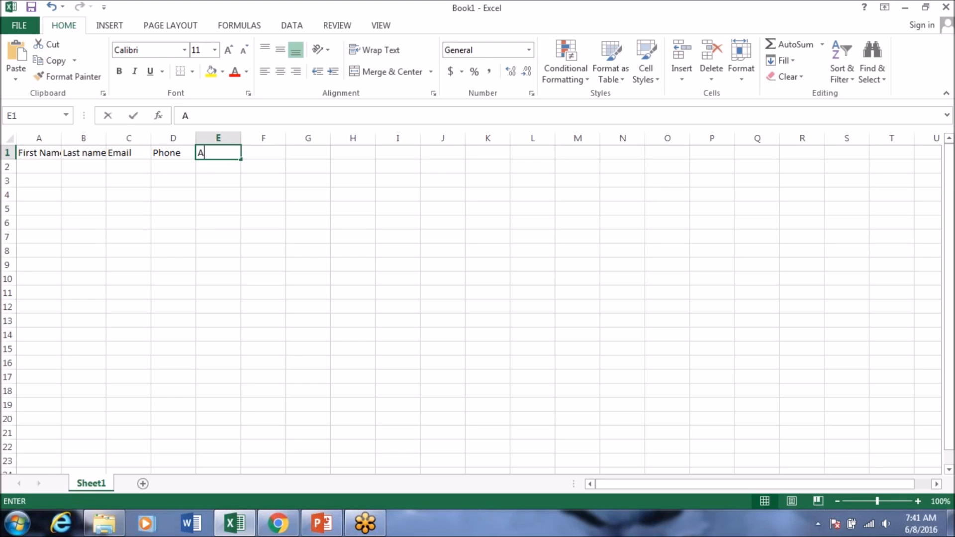
pyautogui.press('Tab')
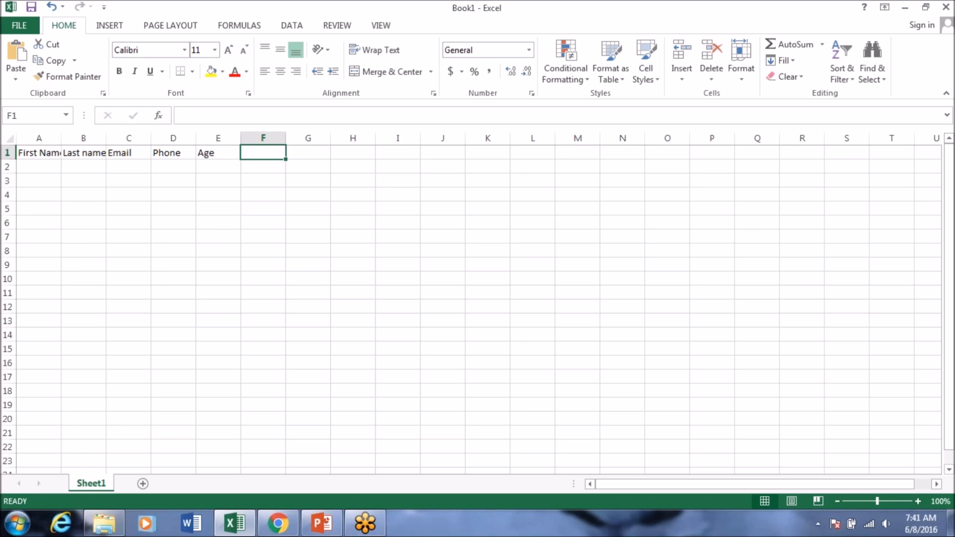
# - Fit column A to its header's width and enter the sample text sdfjshdjfhsj in A2 under First Name
pyautogui.doubleClick(60, 134)
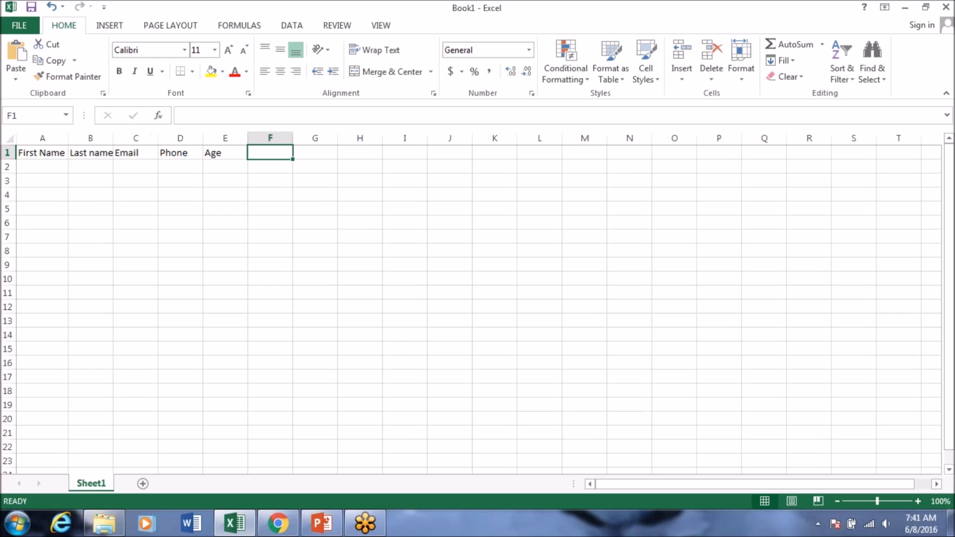
pyautogui.click(42, 154)
pyautogui.click(38, 170)
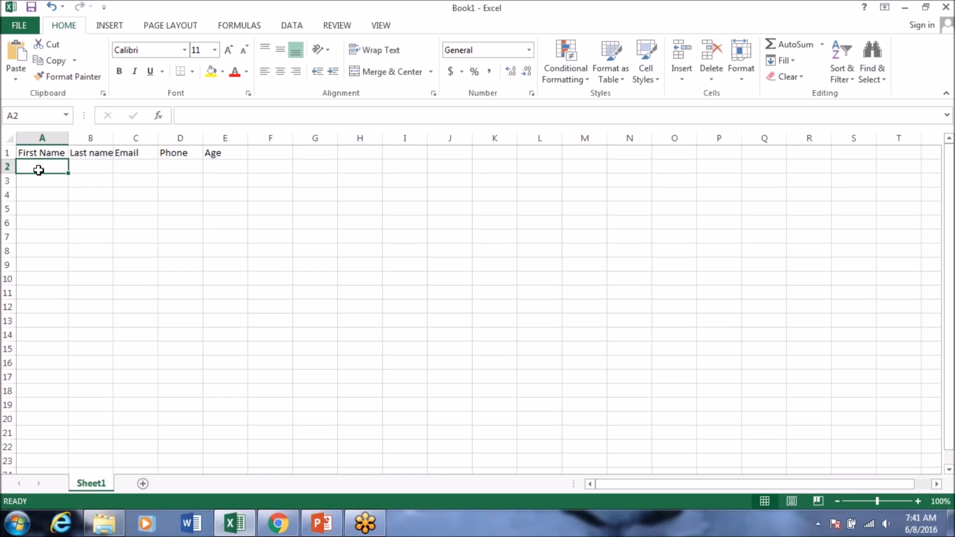
pyautogui.write('sdfjshdjfhsj')
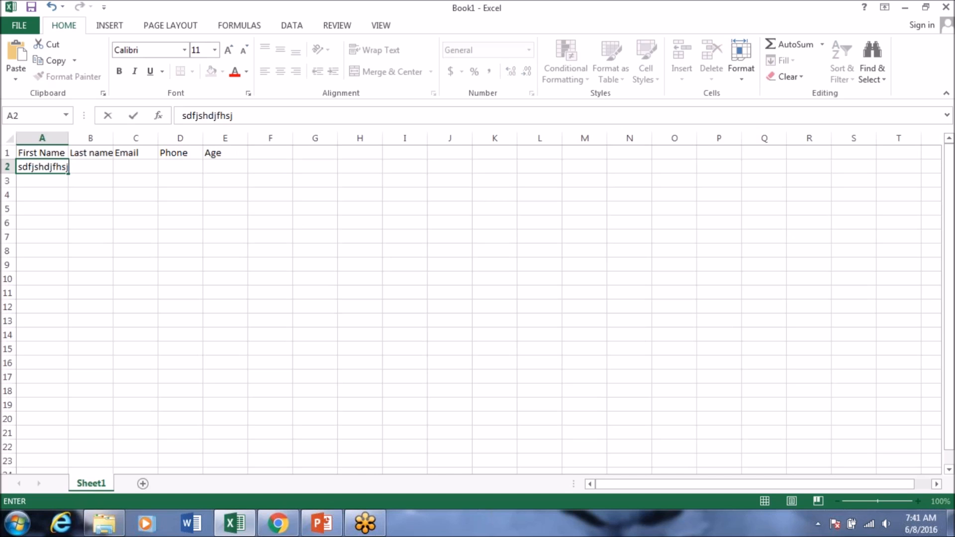
pyautogui.click(59, 155)
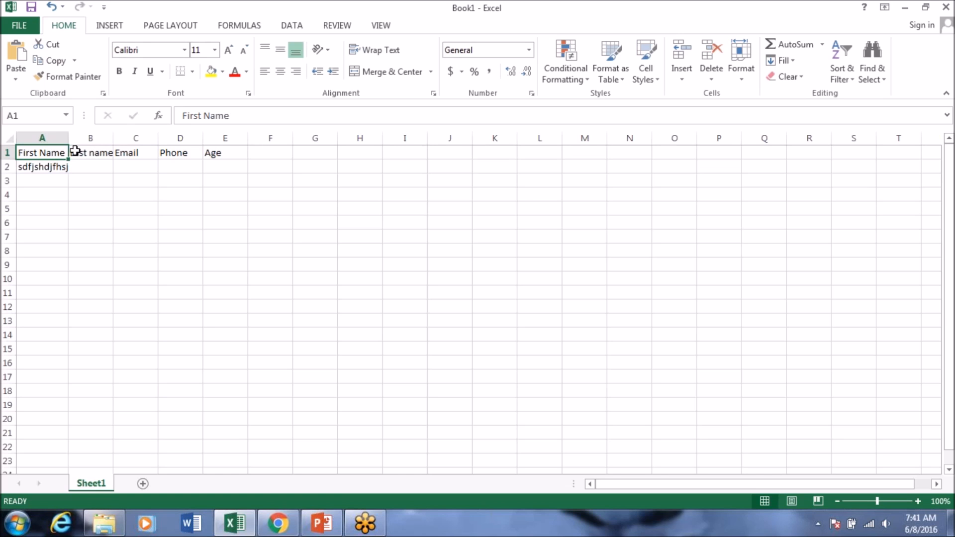
pyautogui.click(39, 168)
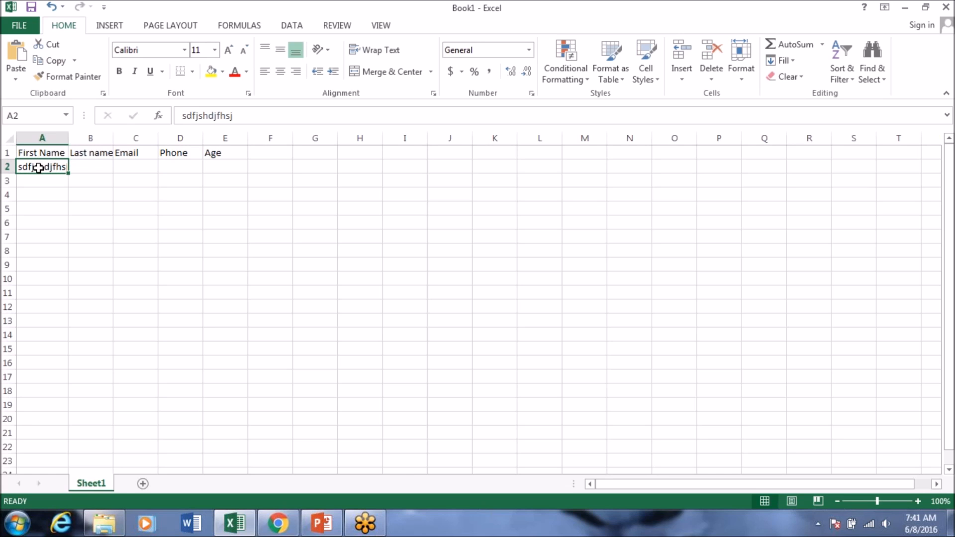
# - Enter the sample text dsfsfs in B2 under Last name
pyautogui.click(91, 155)
pyautogui.click(92, 164)
pyautogui.write('dsfsfs')
pyautogui.click(127, 155)
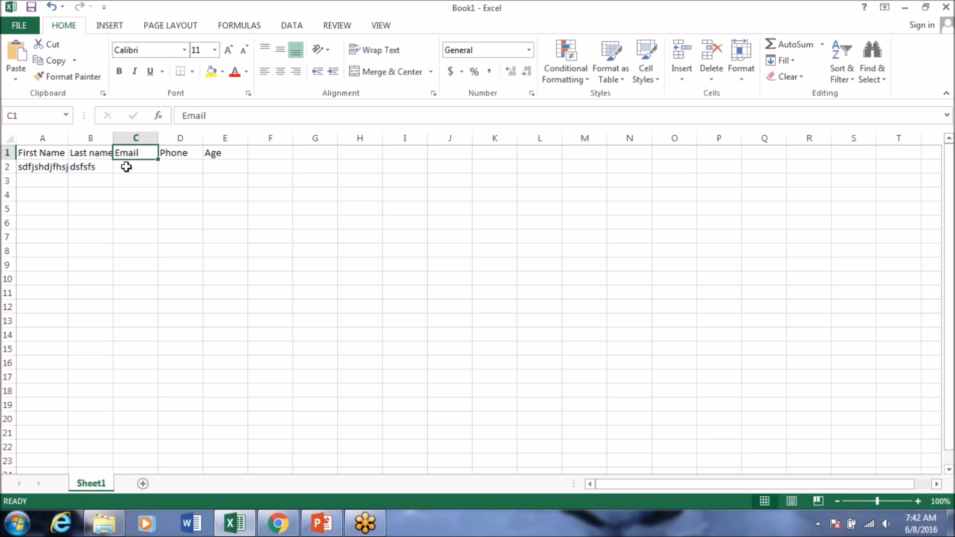
pyautogui.write('@')
pyautogui.press('Escape')
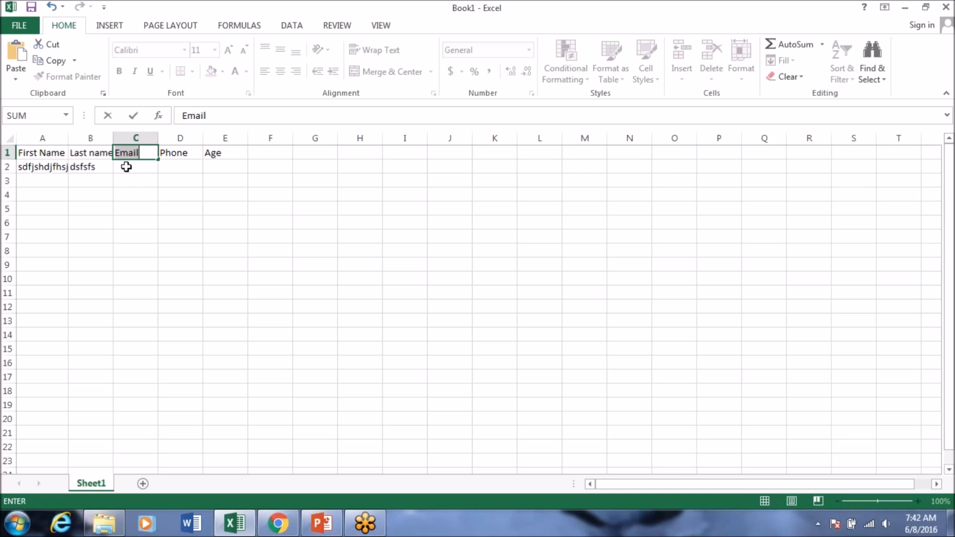
# - Enter the sample text sdjfhdsjfhsdj.com in C2 under Email and fit column C to its contents
pyautogui.click(134, 171)
pyautogui.write('@')
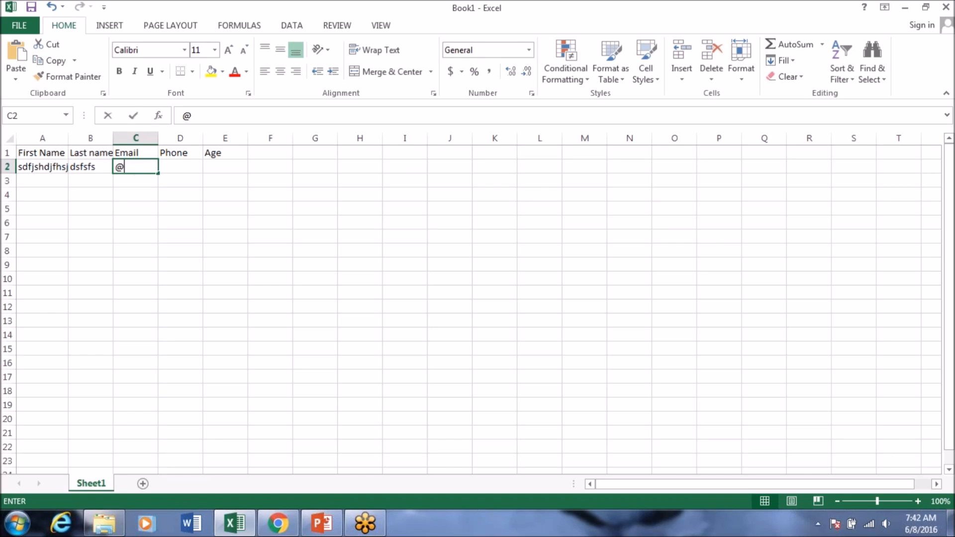
pyautogui.press('BackSpace')
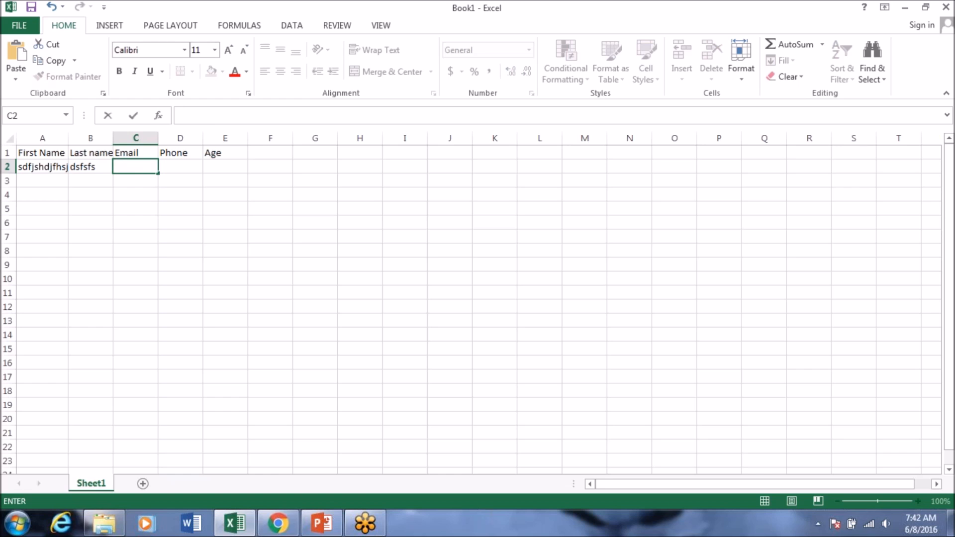
pyautogui.write('sdjfhdsjfhsdj.com')
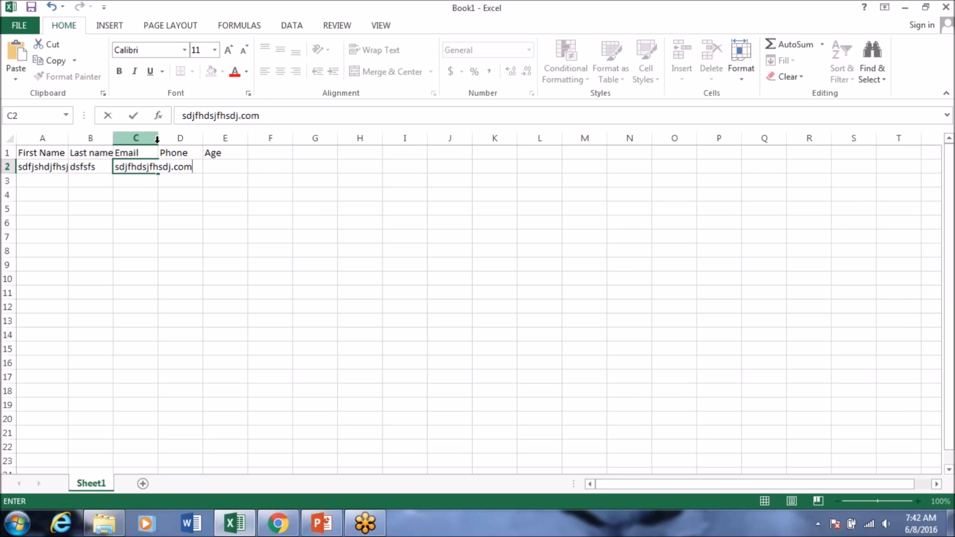
pyautogui.doubleClick(157, 140)
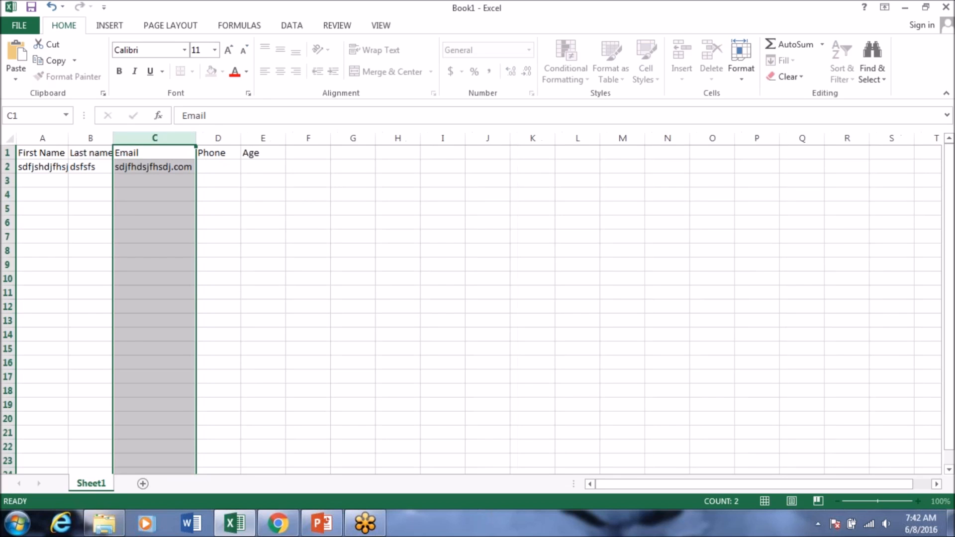
pyautogui.click(160, 166)
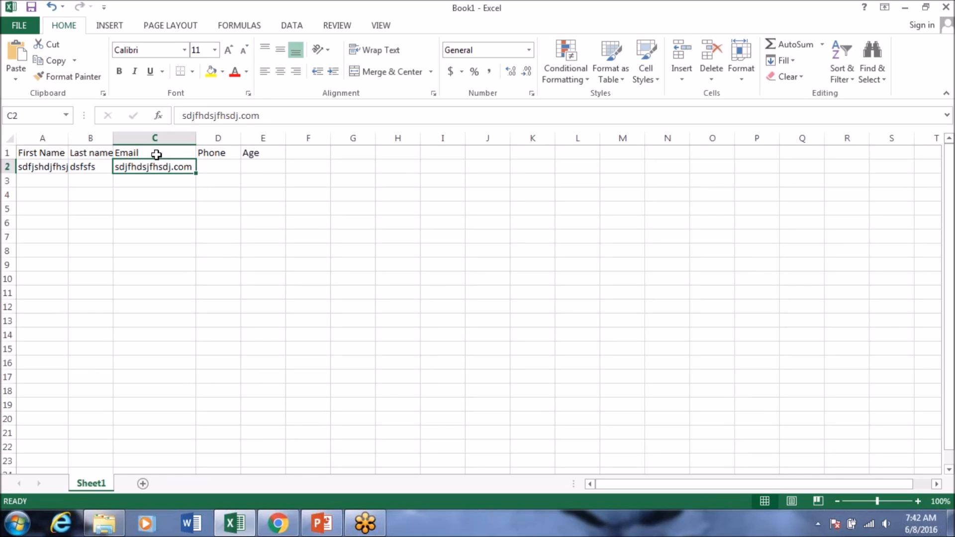
pyautogui.click(157, 154)
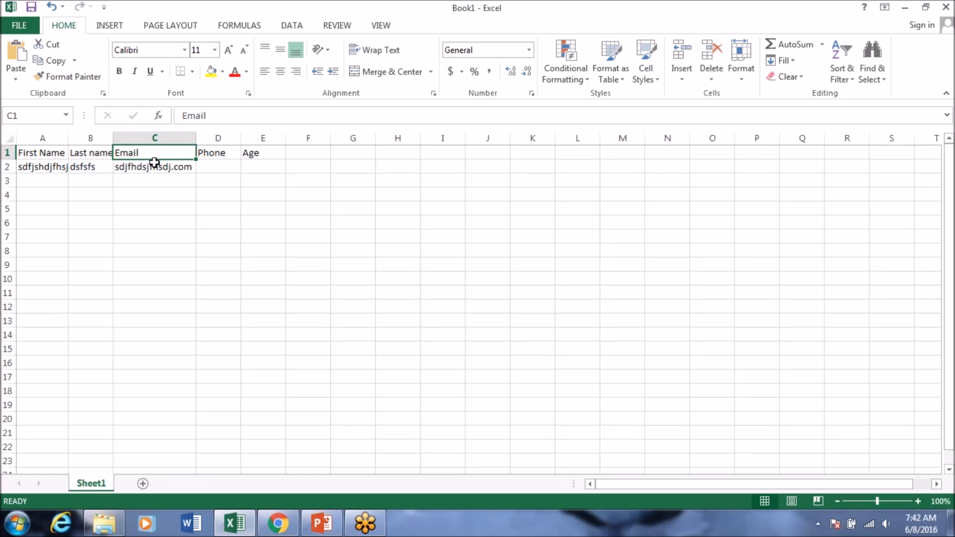
pyautogui.click(153, 167)
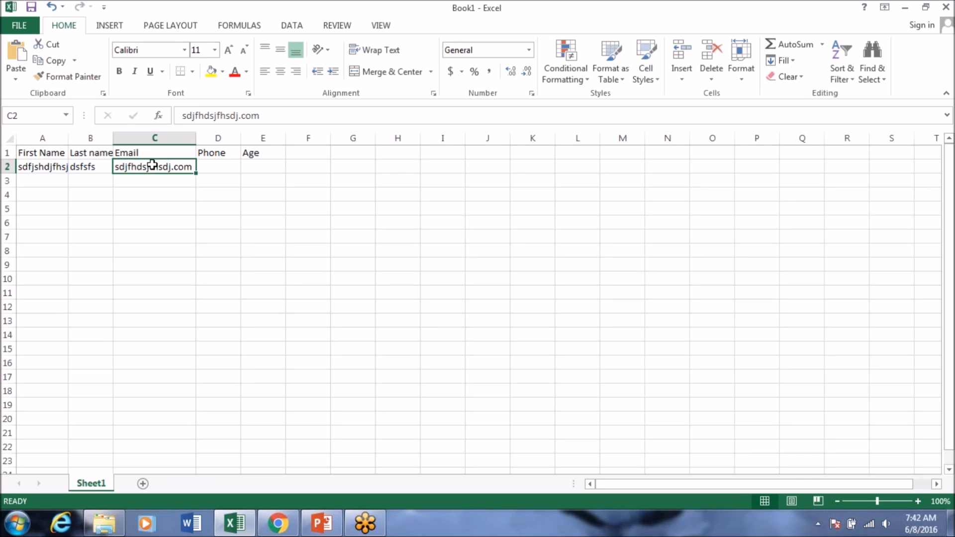
pyautogui.click(151, 154)
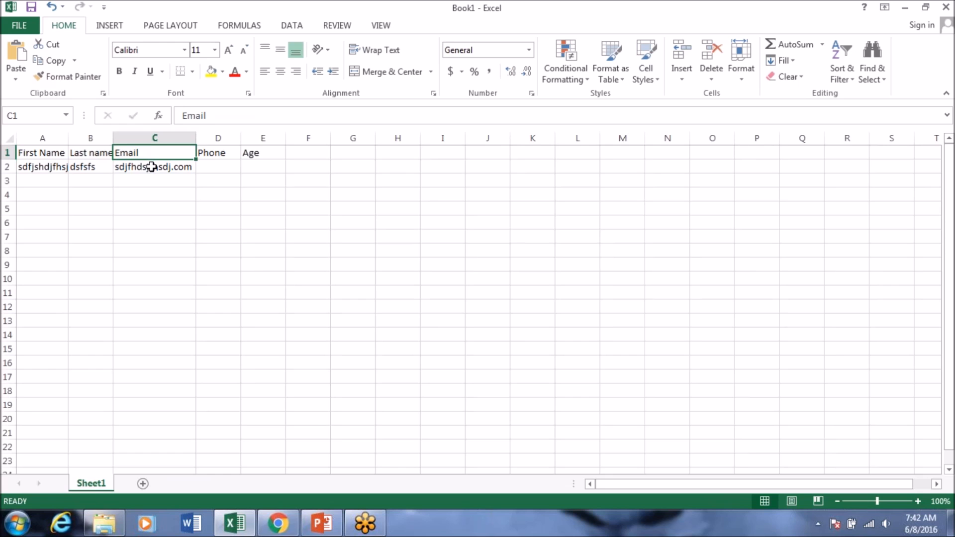
pyautogui.click(151, 167)
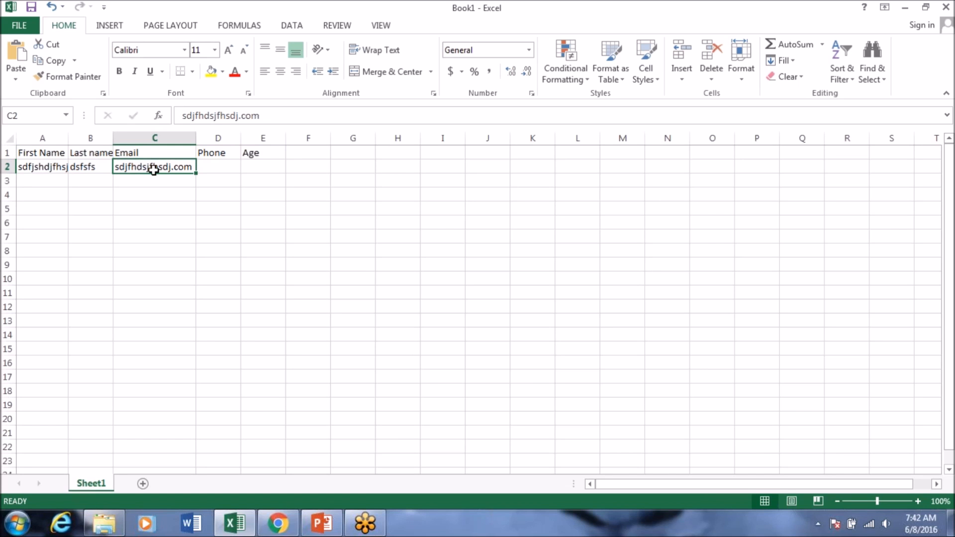
# - Fit the width of column D to its Phone header
pyautogui.click(211, 167)
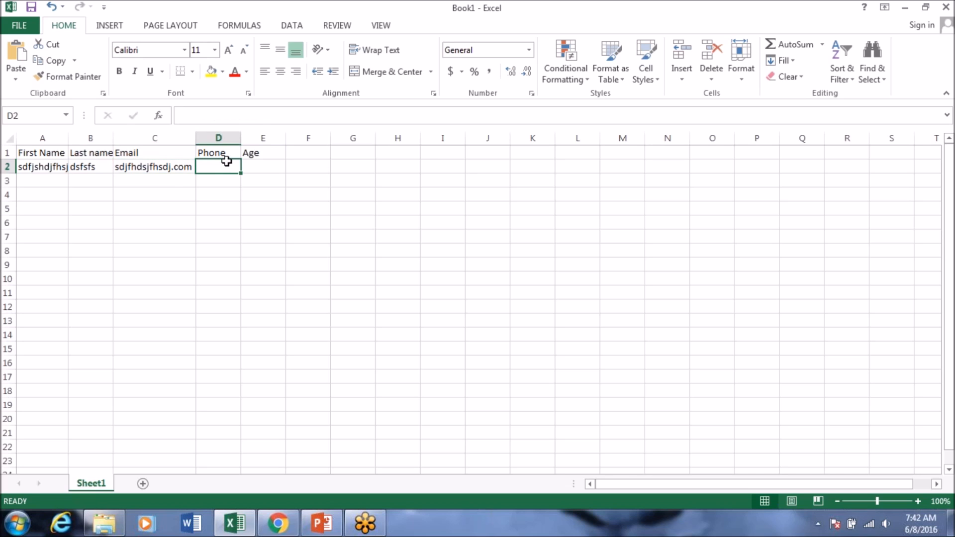
pyautogui.doubleClick(241, 138)
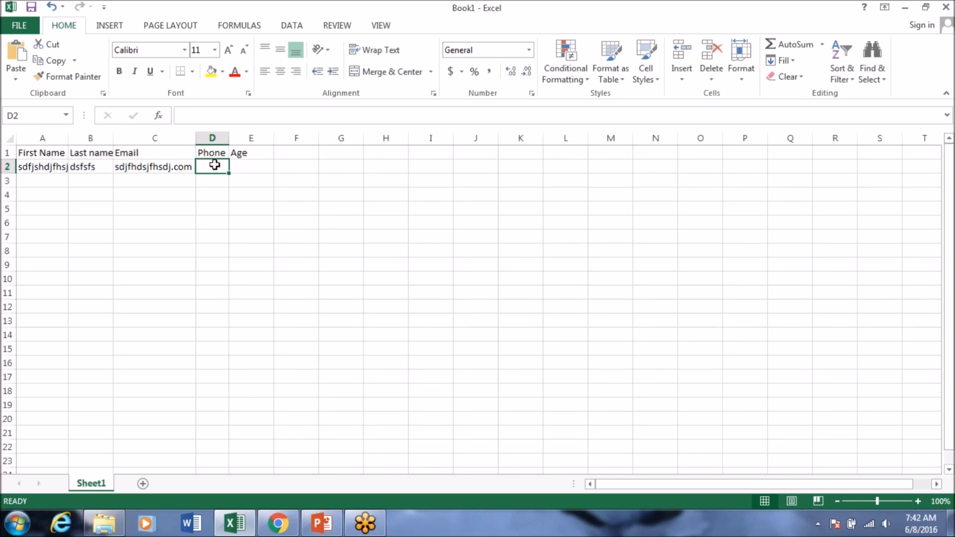
# - Try the prefix +91 in D2 under Phone and clear it again
pyautogui.write('+')
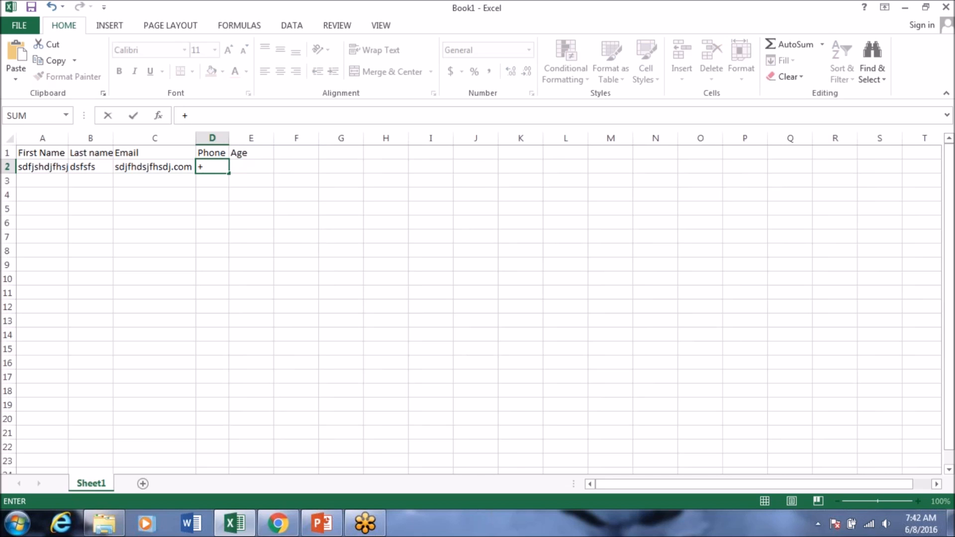
pyautogui.write('91')
pyautogui.press('BackSpace')
pyautogui.press('BackSpace')
pyautogui.press('BackSpace')
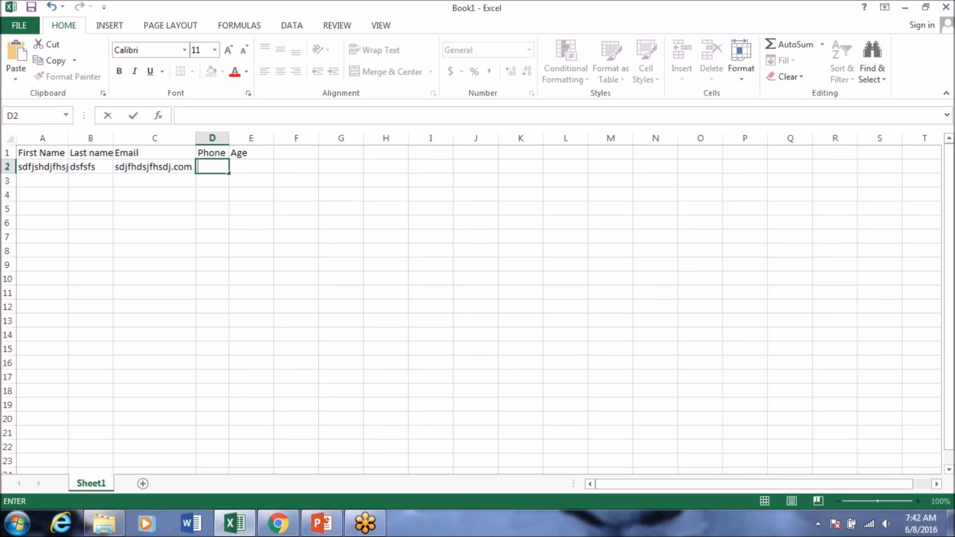
# - Try the text dsfsfs as the Phone entry in D2 and erase it
pyautogui.click(217, 154)
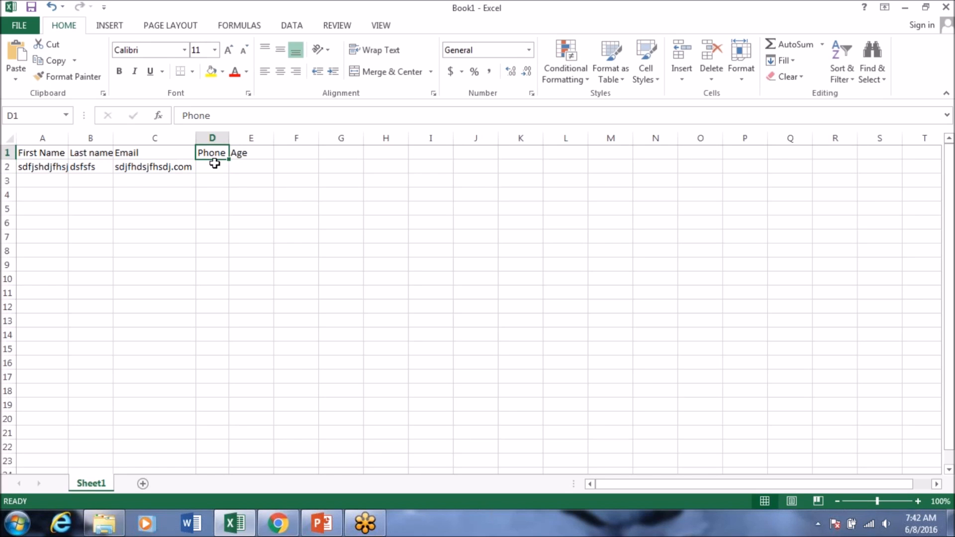
pyautogui.click(215, 164)
pyautogui.write('dsfsfs')
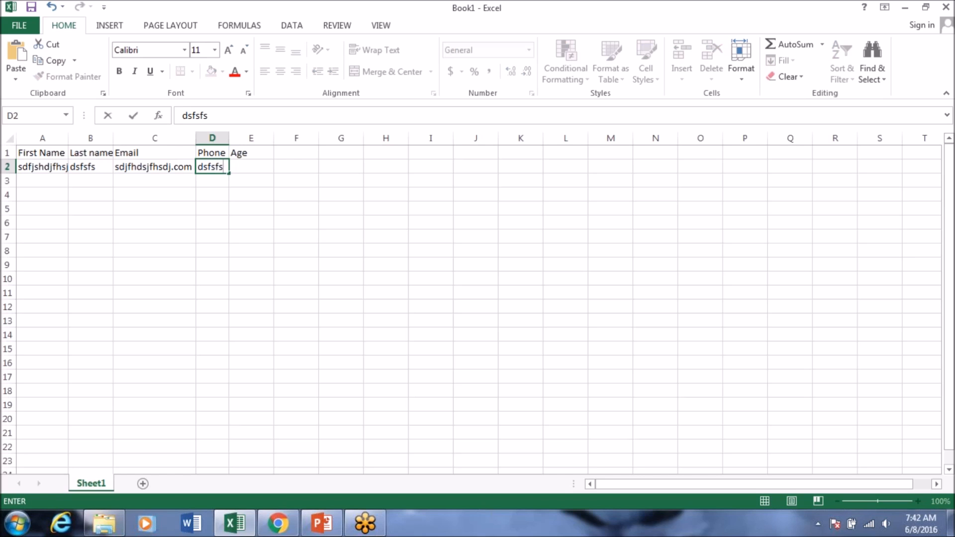
pyautogui.press('BackSpace')
pyautogui.press('BackSpace')
pyautogui.press('BackSpace')
pyautogui.press('BackSpace')
pyautogui.press('BackSpace')
pyautogui.press('BackSpace')
pyautogui.press('Up')
pyautogui.press('Right')
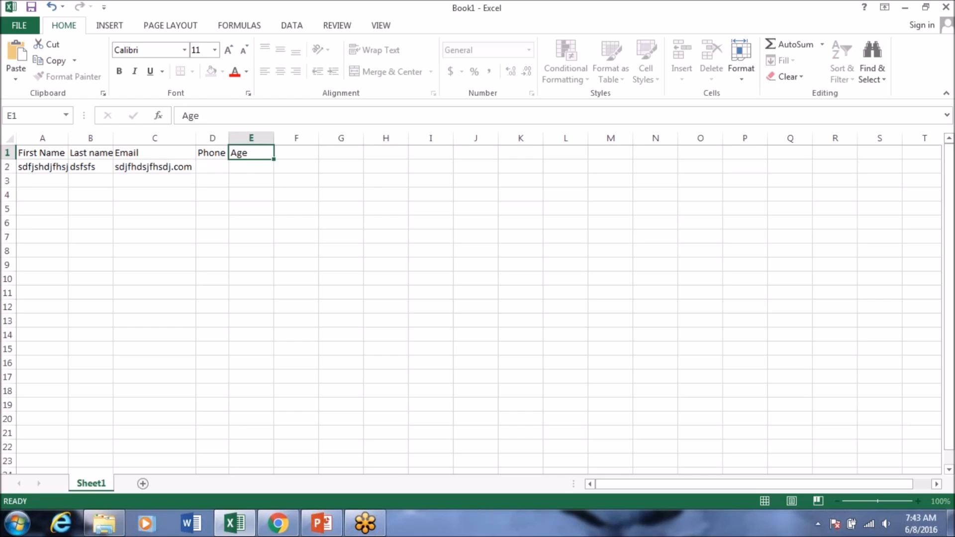
# - Try the values 23 and 223.5 in E2 under Age and clear the cell
pyautogui.click(245, 167)
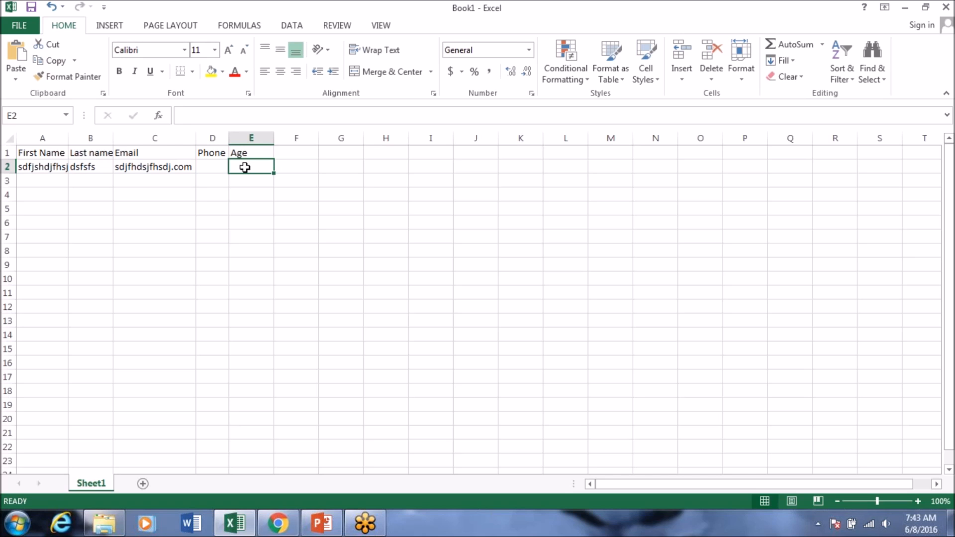
pyautogui.write('23')
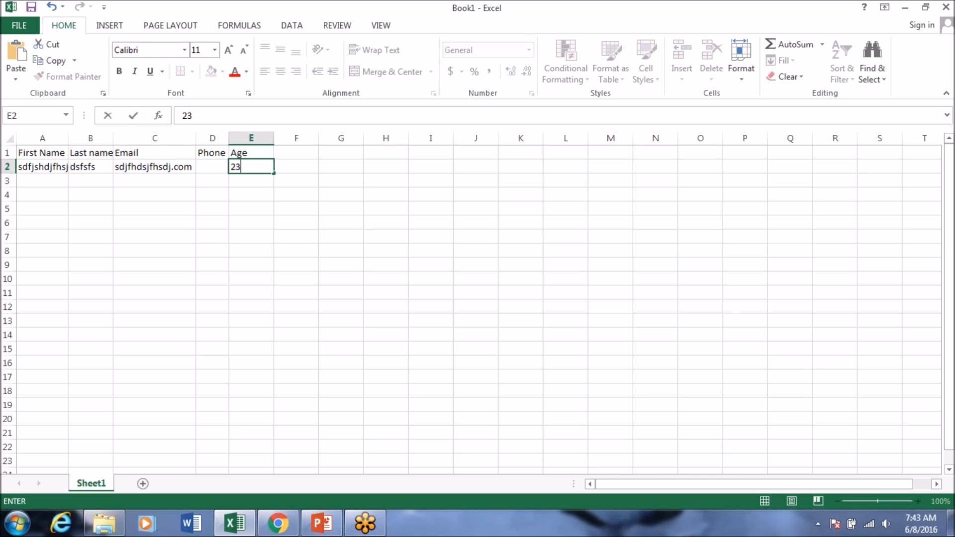
pyautogui.press('BackSpace')
pyautogui.write('23.5')
pyautogui.moveTo(254, 166); pyautogui.dragTo(216, 166)
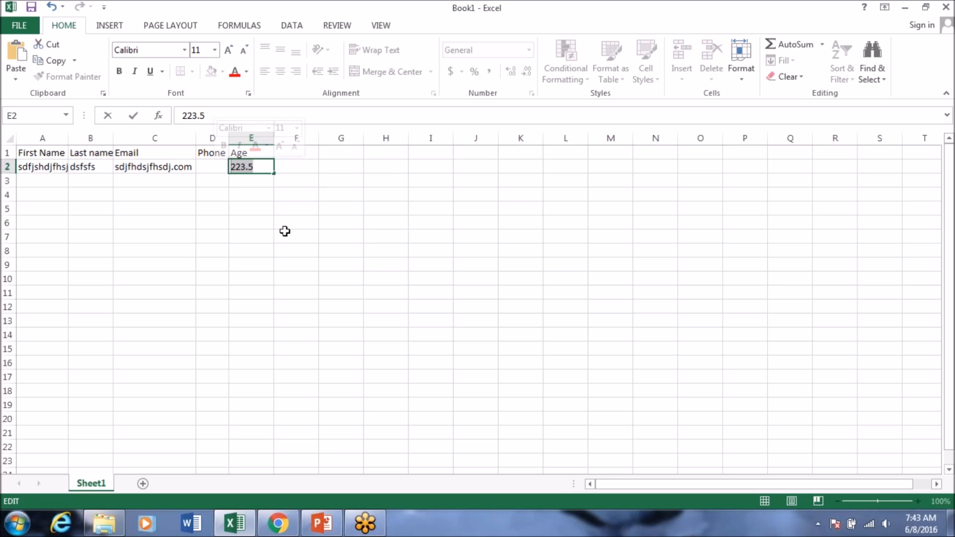
pyautogui.press('BackSpace')
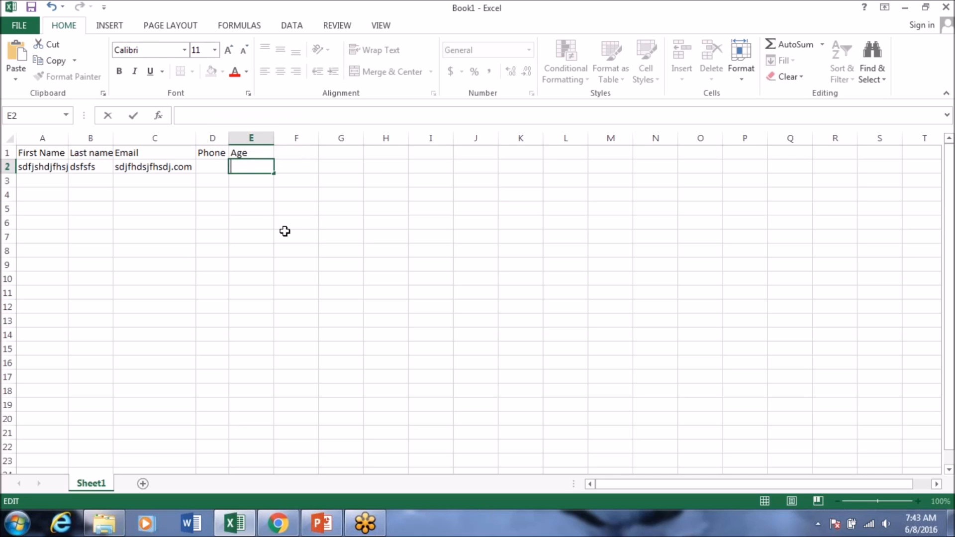
# - Select the header cells in row 1 from First Name in A1 across to H1
pyautogui.click(260, 204)
pyautogui.click(253, 156)
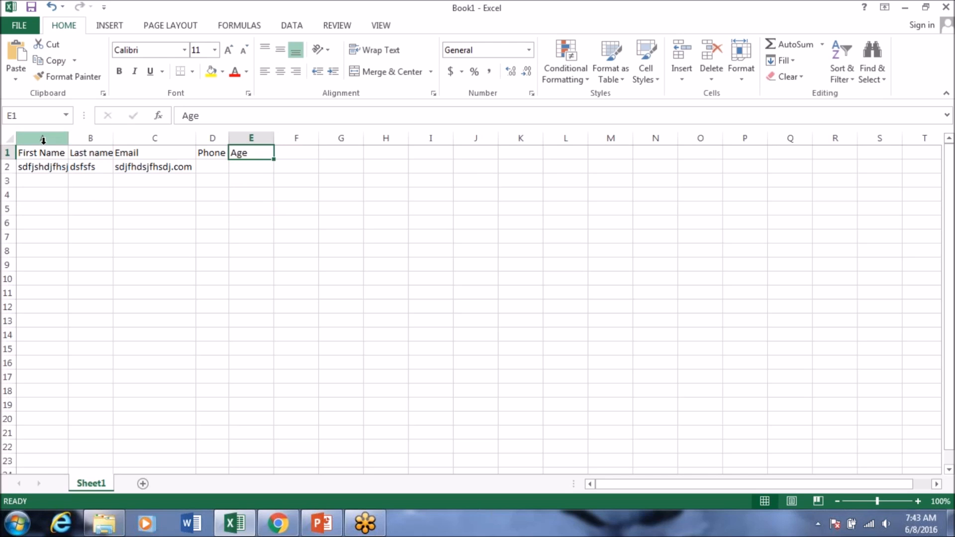
pyautogui.click(63, 153)
pyautogui.moveTo(66, 151); pyautogui.dragTo(381, 157)
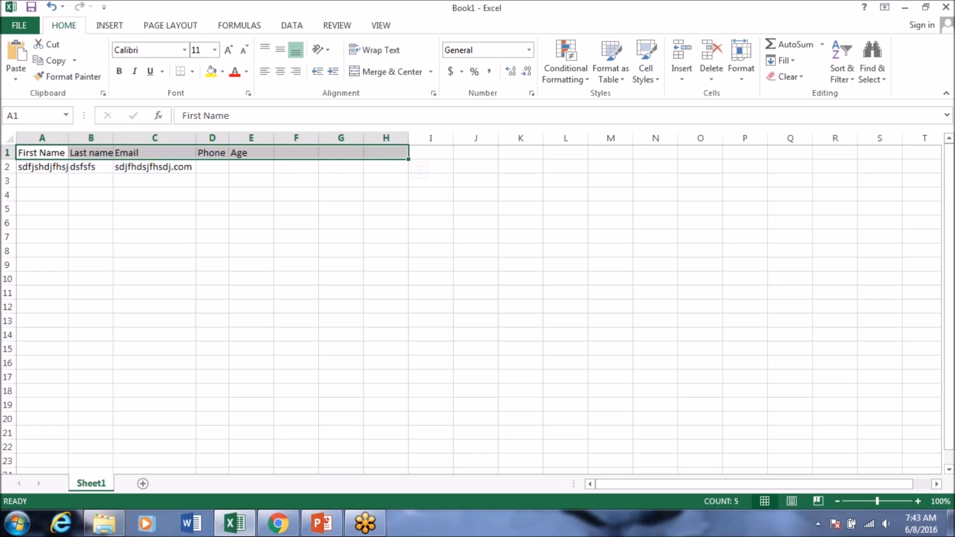
# - Switch to the Class-2 Users,Profiles presentation in PowerPoint and highlight the System Fields section on the Fields and Relationships slide
pyautogui.click(324, 528)
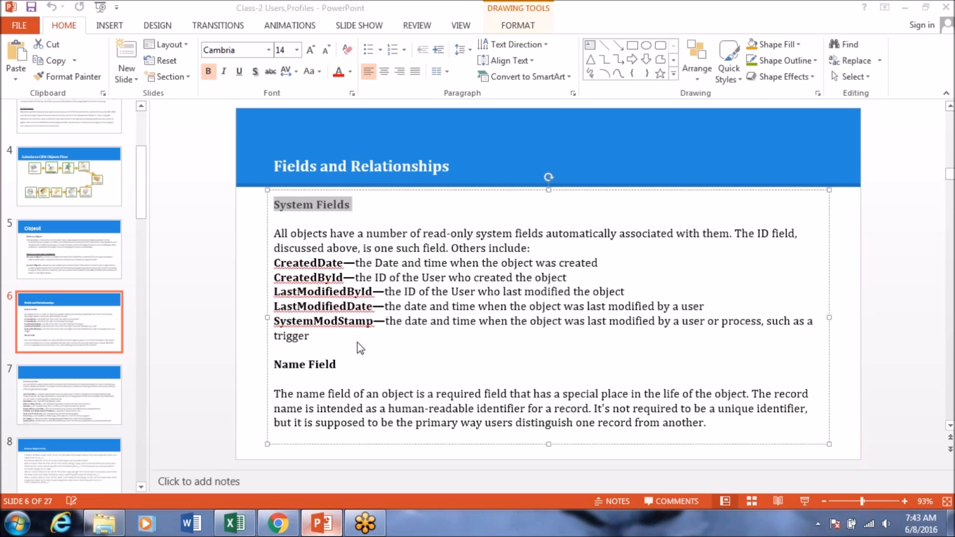
pyautogui.click(300, 290)
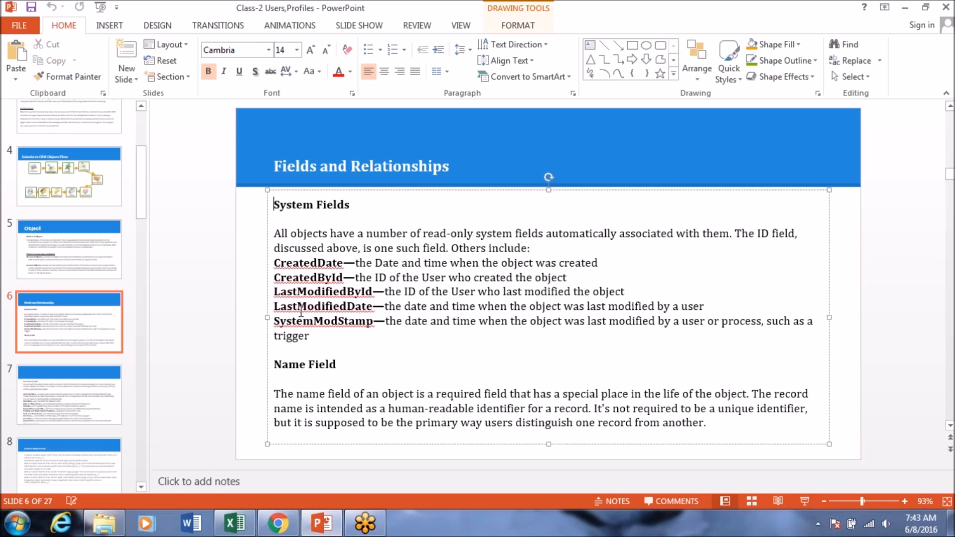
pyautogui.moveTo(277, 206); pyautogui.dragTo(309, 337)
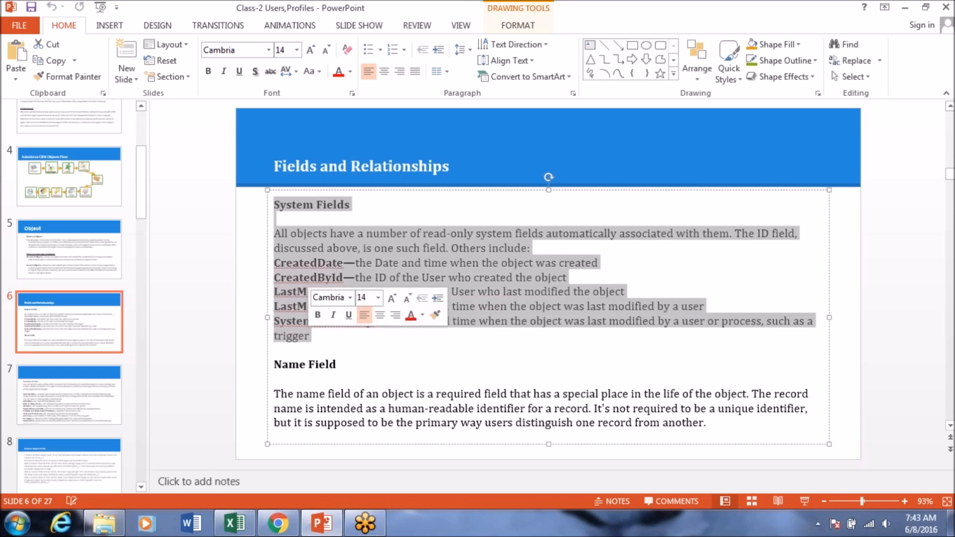
pyautogui.click(314, 337)
pyautogui.moveTo(313, 337); pyautogui.dragTo(267, 204)
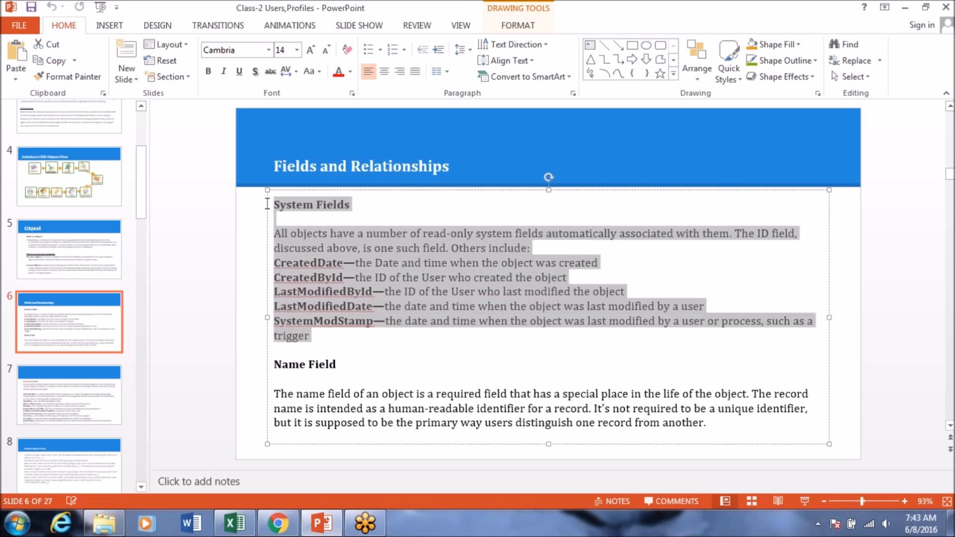
# - Review the system field definitions one by one from CreatedDate to SystemModStamp, highlighting each entry
pyautogui.click(326, 263)
pyautogui.doubleClick(325, 264)
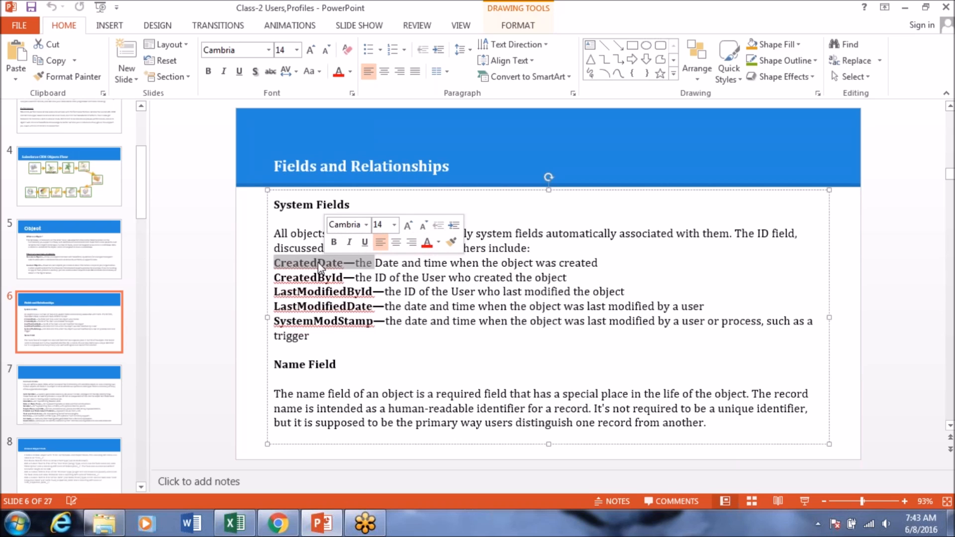
pyautogui.doubleClick(293, 262)
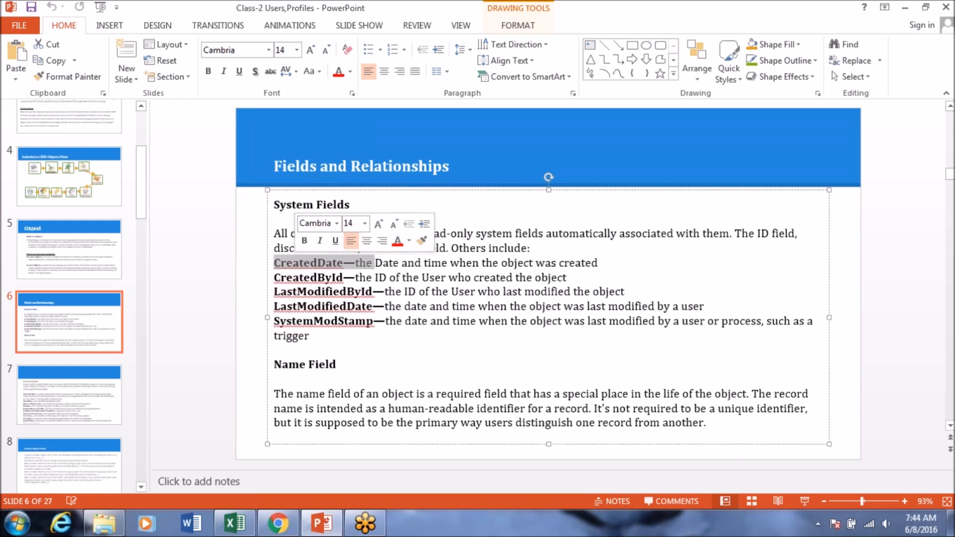
pyautogui.doubleClick(299, 278)
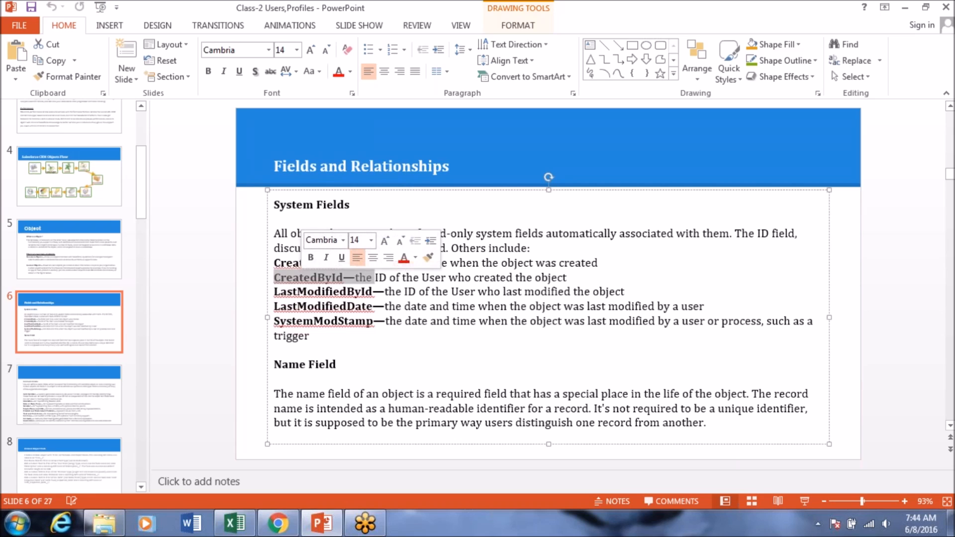
pyautogui.doubleClick(306, 292)
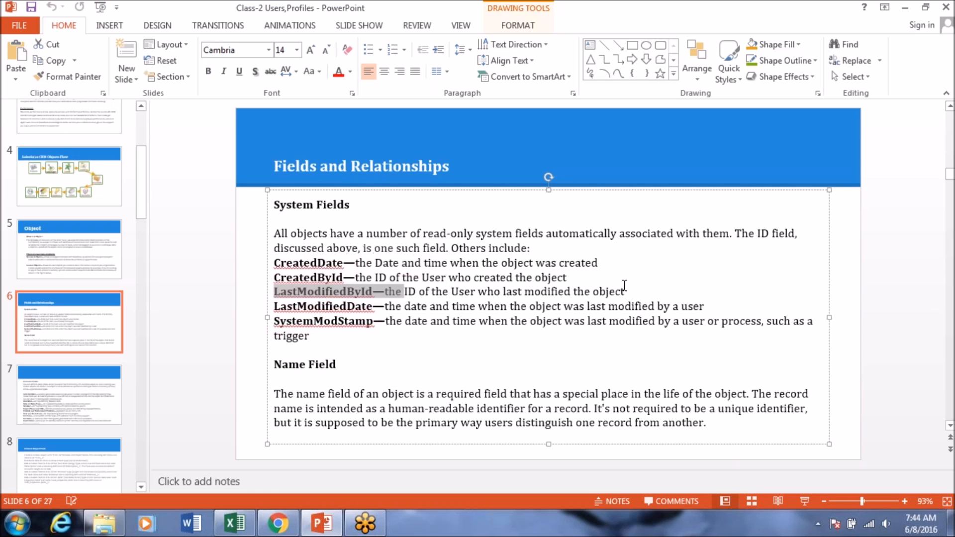
pyautogui.moveTo(630, 291); pyautogui.dragTo(290, 289)
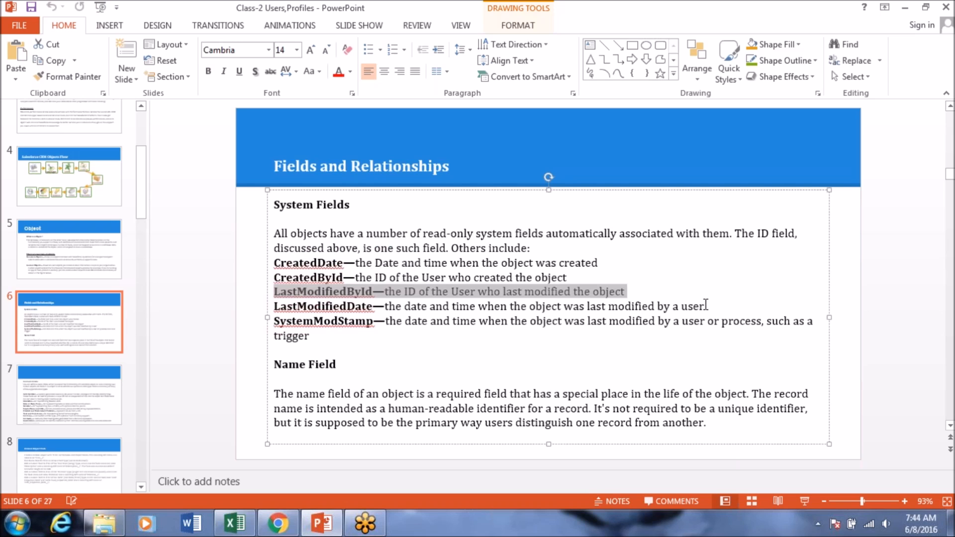
pyautogui.doubleClick(318, 306)
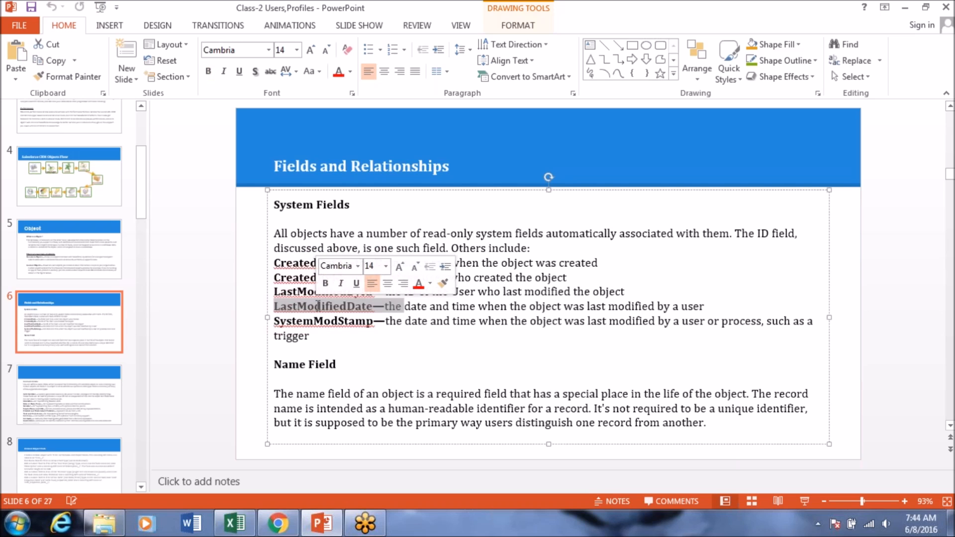
pyautogui.doubleClick(323, 321)
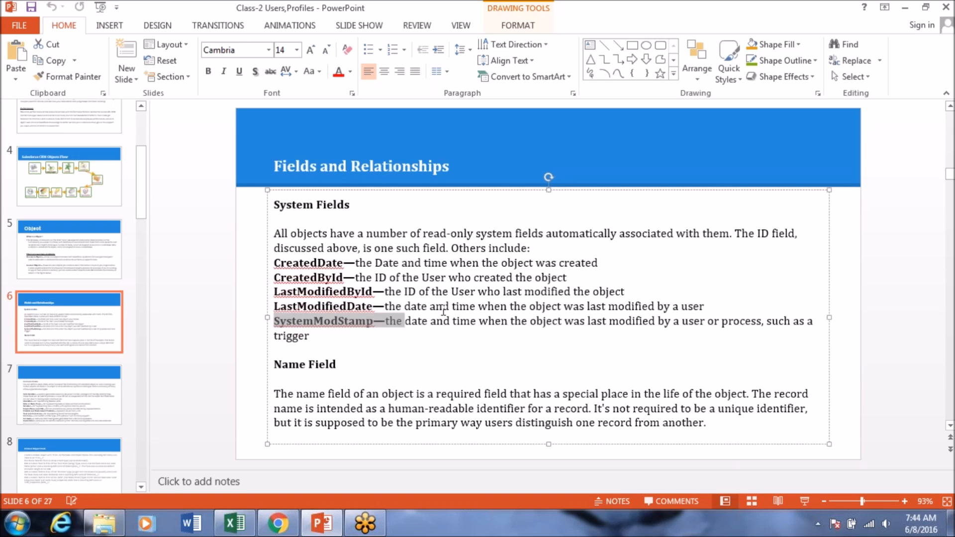
pyautogui.moveTo(312, 336); pyautogui.dragTo(276, 321)
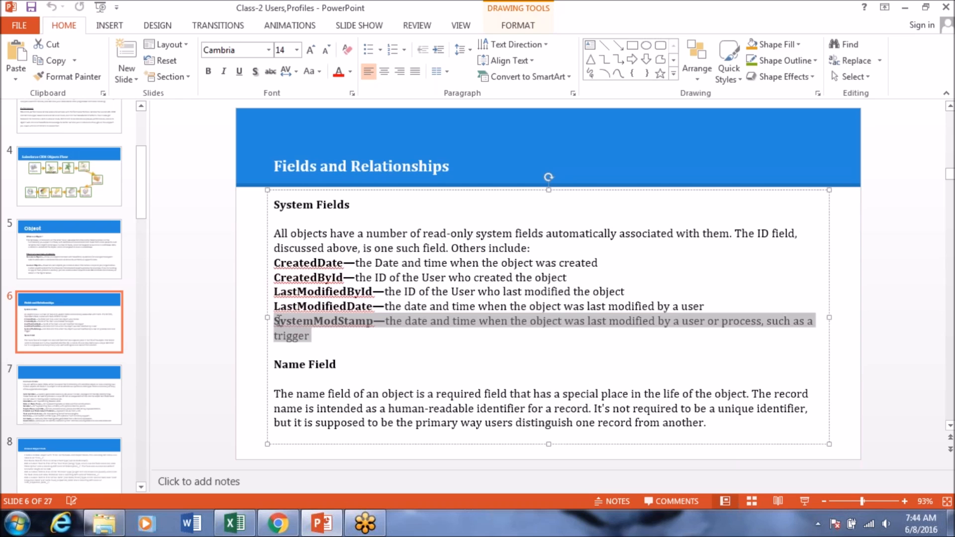
pyautogui.moveTo(275, 321); pyautogui.dragTo(404, 322)
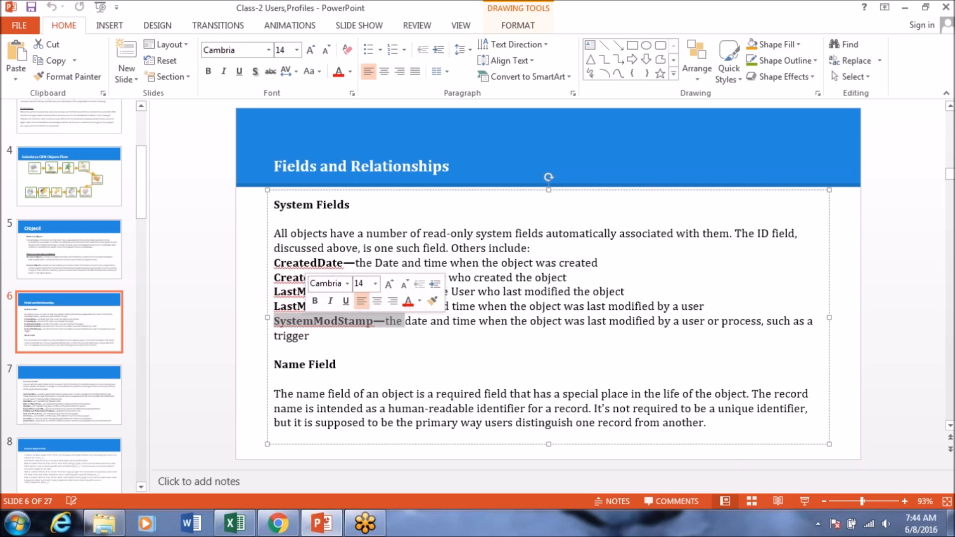
# - Highlight the list of system fields, the phrase on read-only fields automatically associated with objects, and the whole System Fields section
pyautogui.click(309, 336)
pyautogui.moveTo(300, 318); pyautogui.dragTo(268, 267)
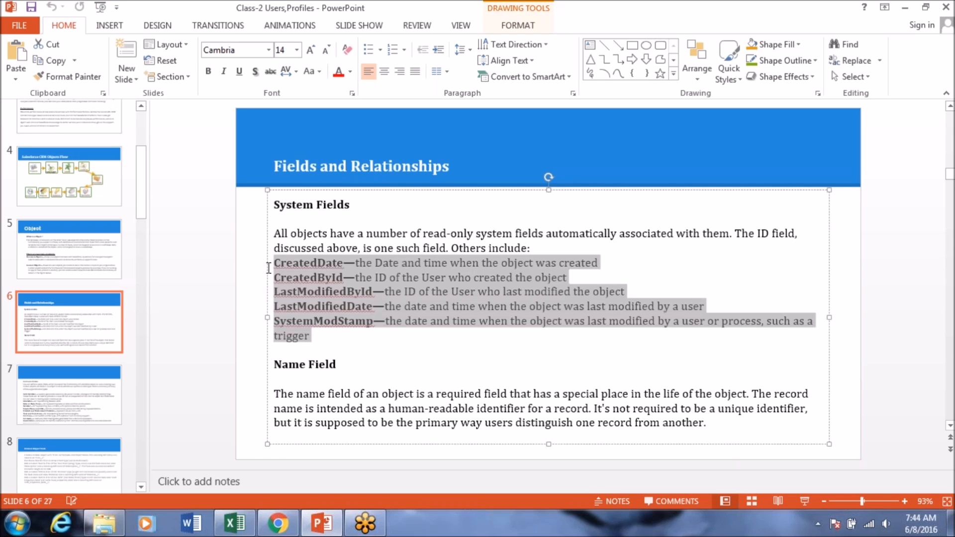
pyautogui.moveTo(269, 268); pyautogui.dragTo(269, 206)
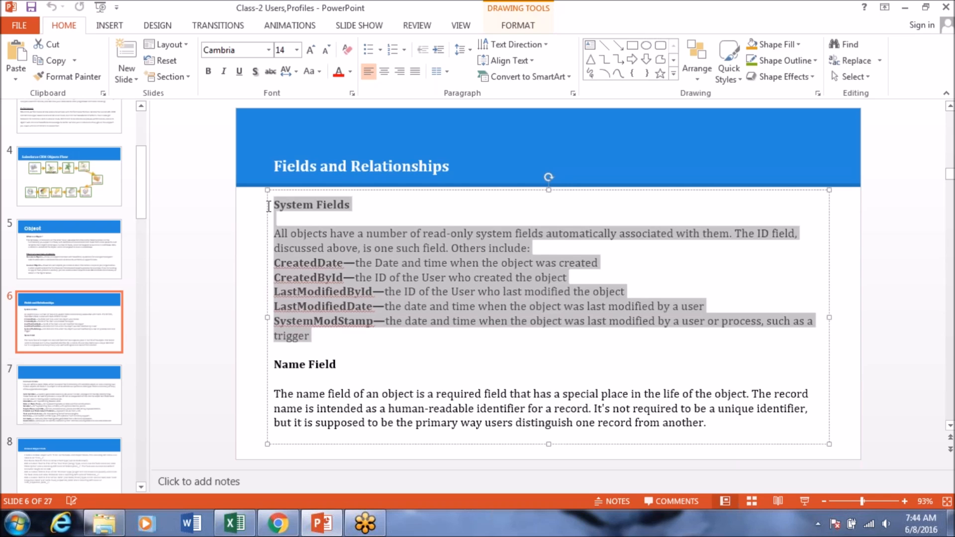
pyautogui.moveTo(426, 233); pyautogui.dragTo(729, 233)
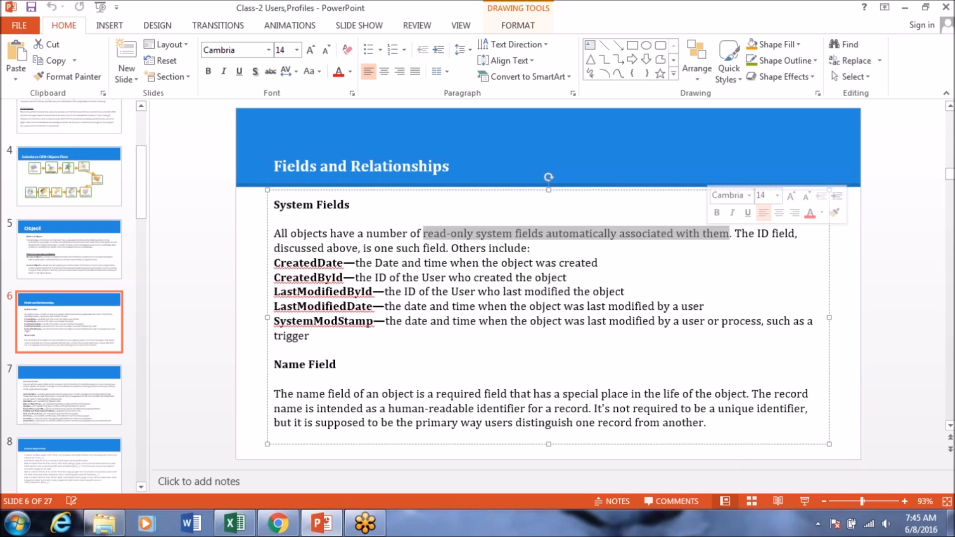
pyautogui.moveTo(312, 335); pyautogui.dragTo(274, 203)
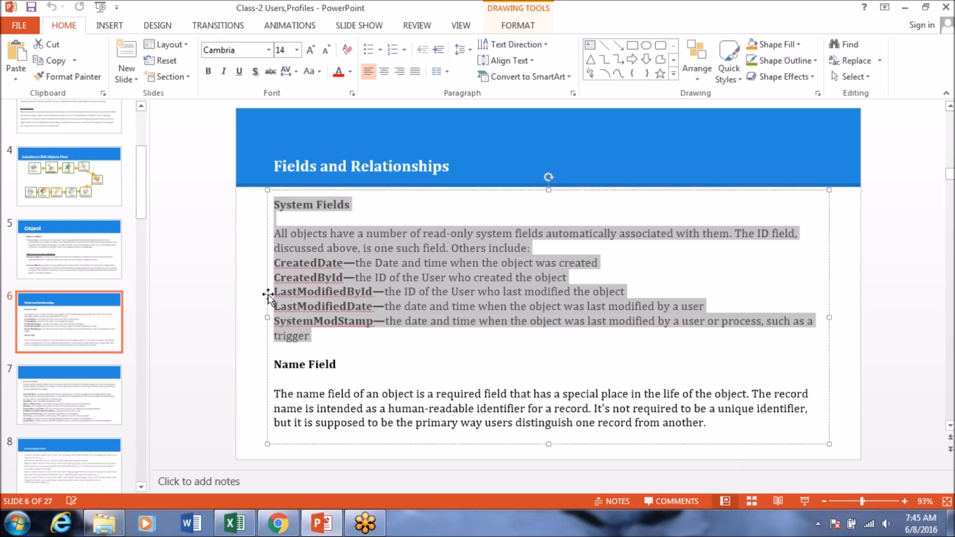
pyautogui.click(294, 393)
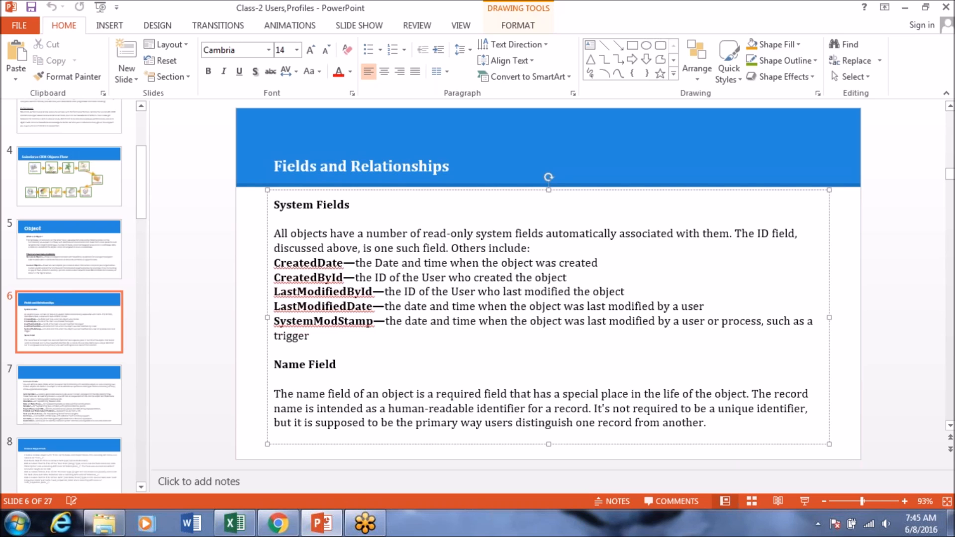
# - Return to the Excel workbook and enter a contact's first name, last name and email in row 3
pyautogui.click(235, 523)
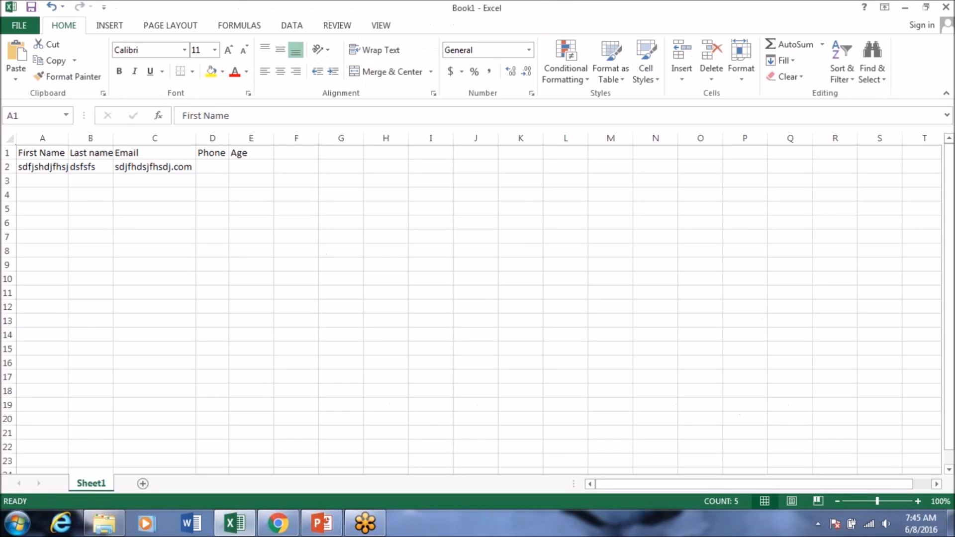
pyautogui.click(26, 181)
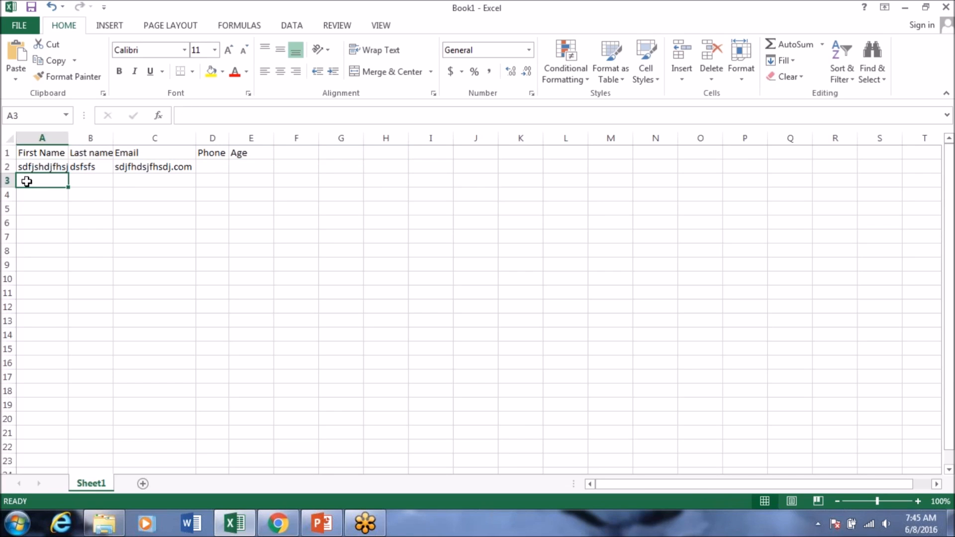
pyautogui.write('Neha')
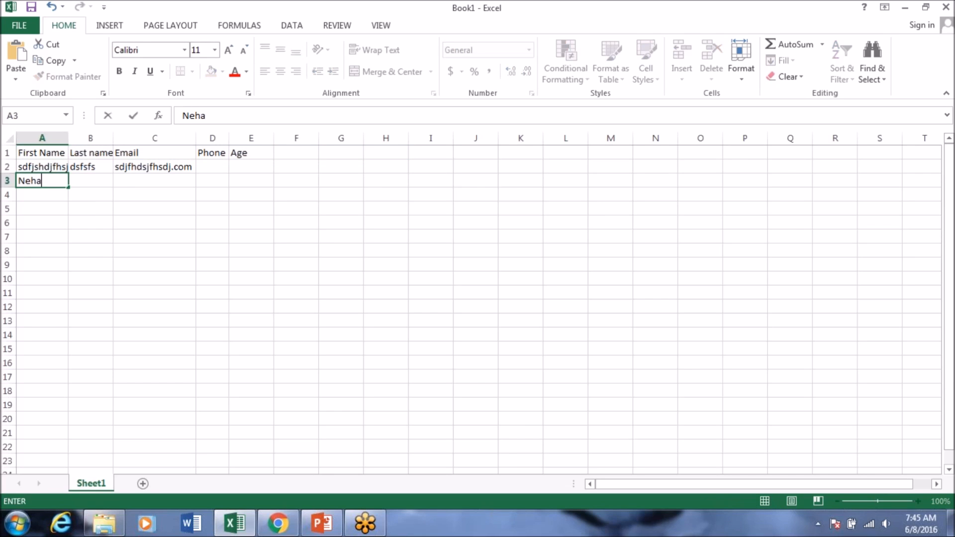
pyautogui.press('Tab')
pyautogui.write('V')
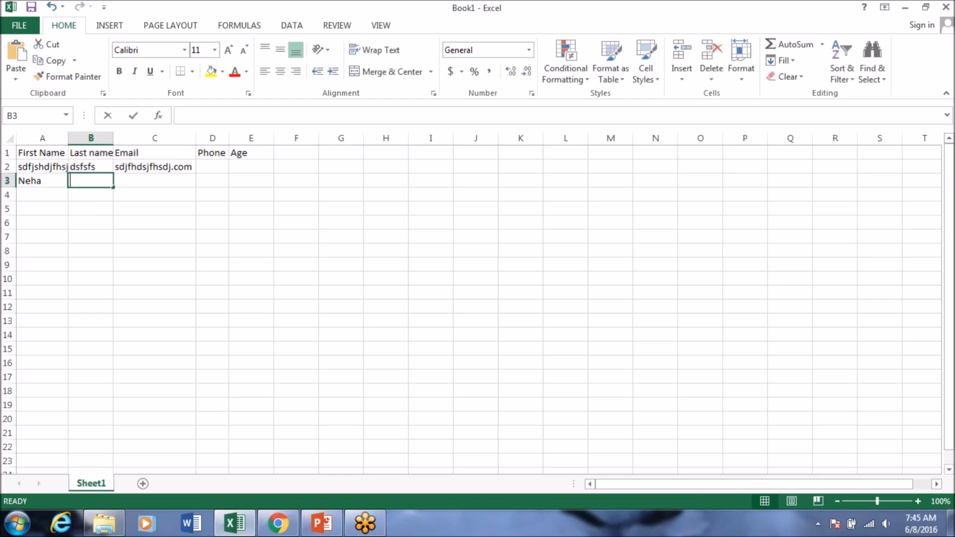
pyautogui.press('Tab')
pyautogui.write('ne')
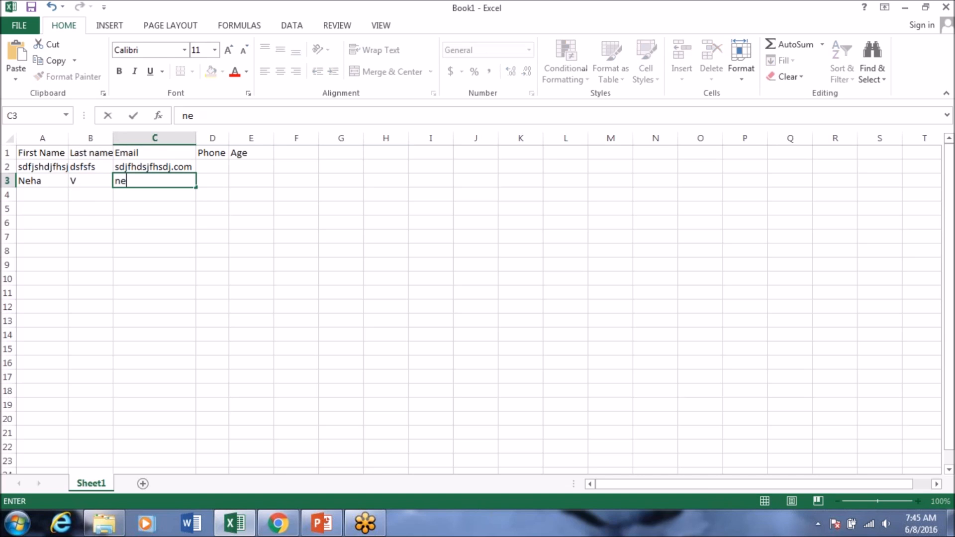
pyautogui.write('ha@tes')
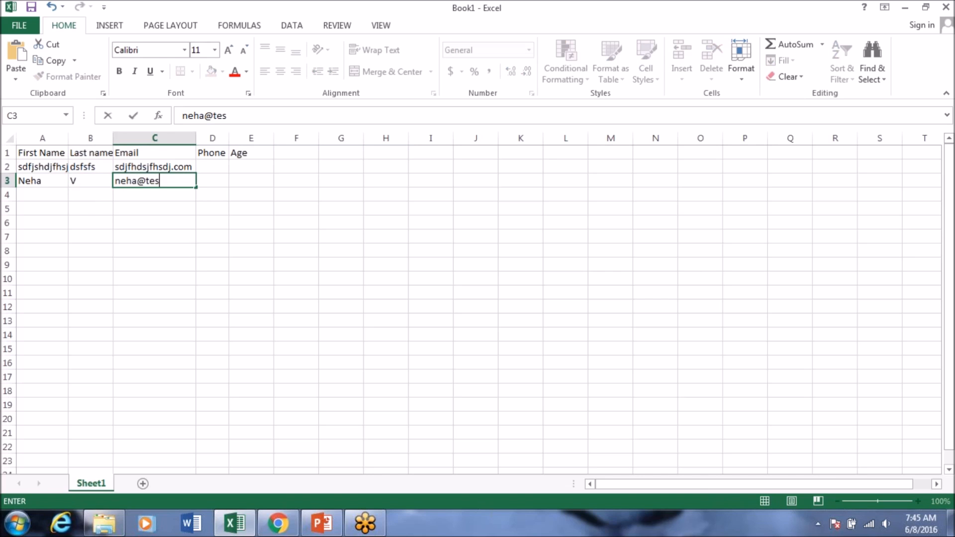
pyautogui.write('t.com')
# - Complete the row 3 contact with a phone number and the age 24
pyautogui.press('Tab')
pyautogui.write('32432423')
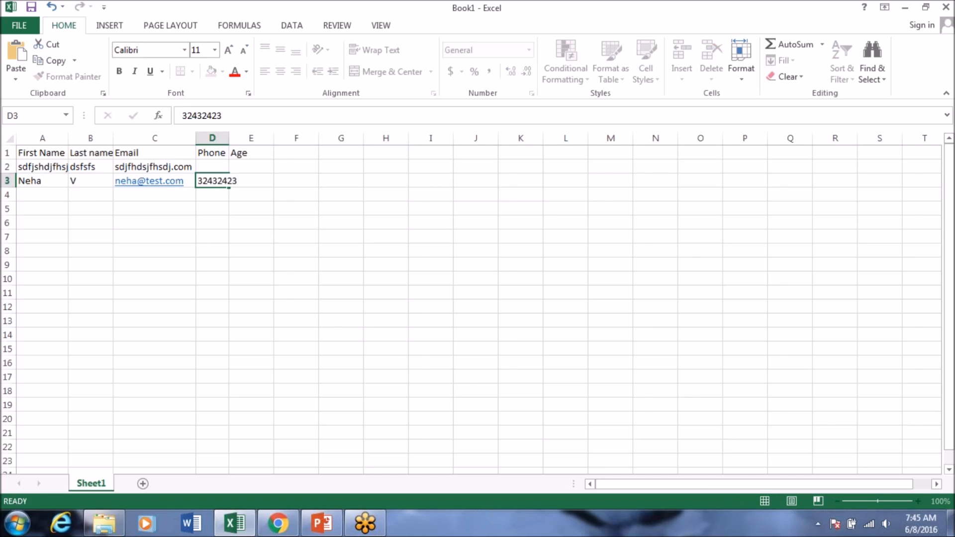
pyautogui.press('Tab')
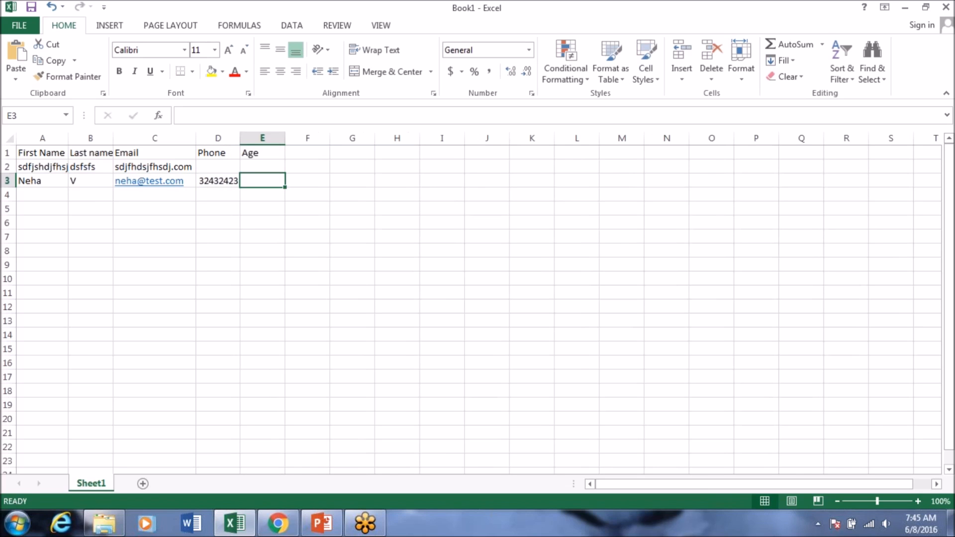
pyautogui.write('24')
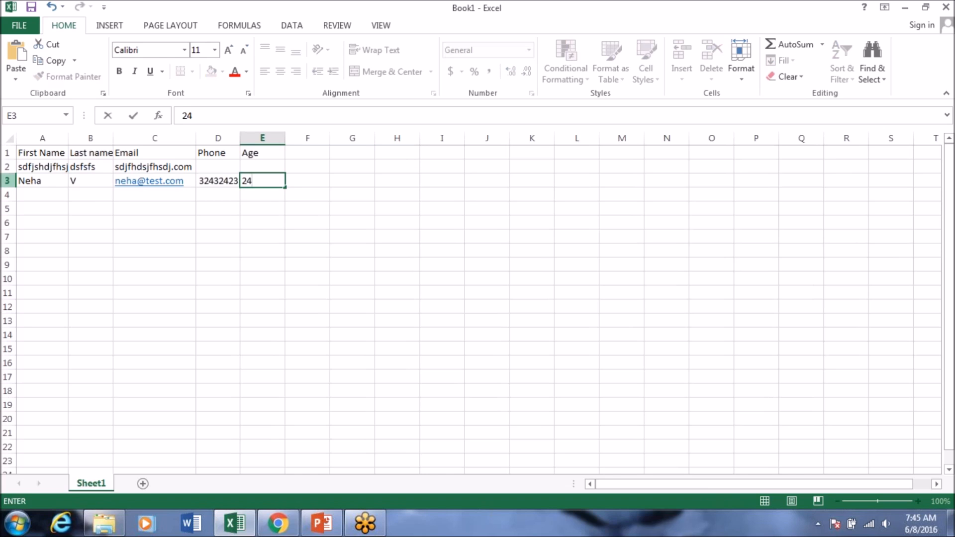
pyautogui.press('Return')
# - Select the whole row 3 record from A3 to E3, then only its first and last name cells
pyautogui.click(34, 181)
pyautogui.moveTo(33, 181); pyautogui.dragTo(275, 179)
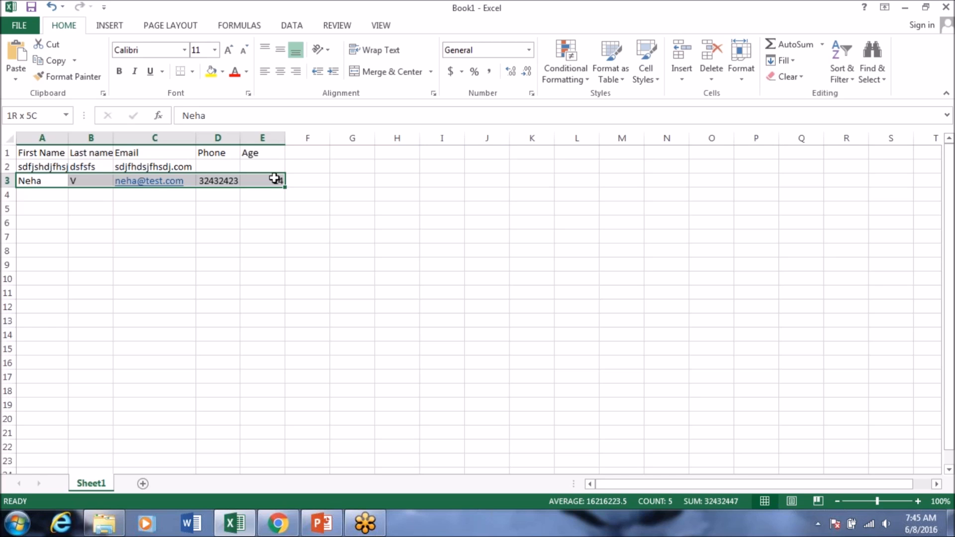
pyautogui.moveTo(275, 179); pyautogui.dragTo(275, 179)
pyautogui.moveTo(43, 181); pyautogui.dragTo(86, 181)
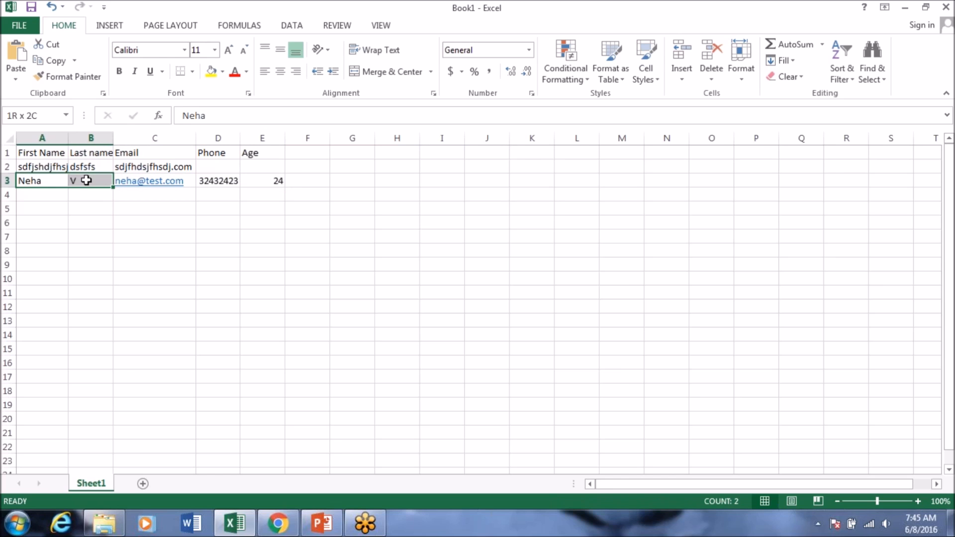
pyautogui.moveTo(86, 180); pyautogui.dragTo(87, 181)
# - Enter a contact's first name, last name and placeholder email and phone text in row 4, and select the two name cells
pyautogui.click(56, 193)
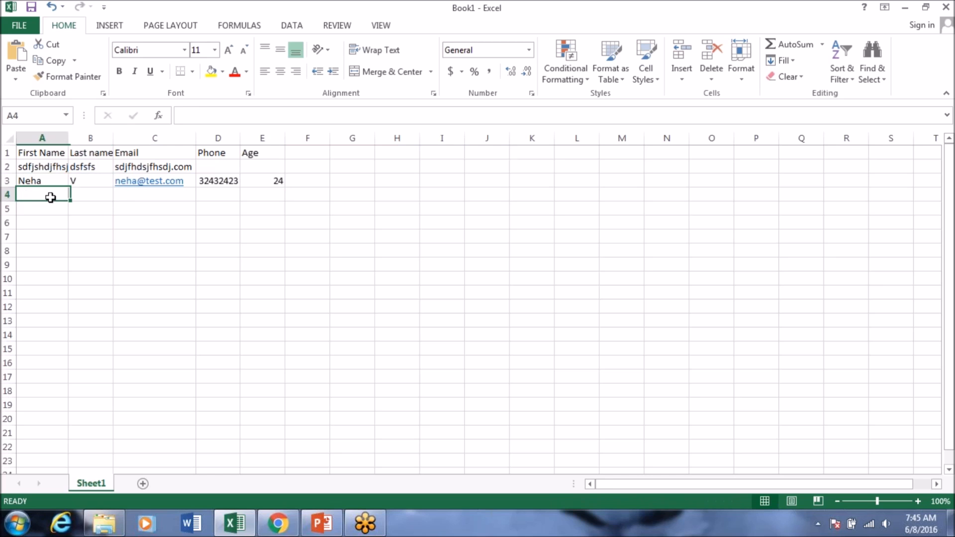
pyautogui.write('Sushma')
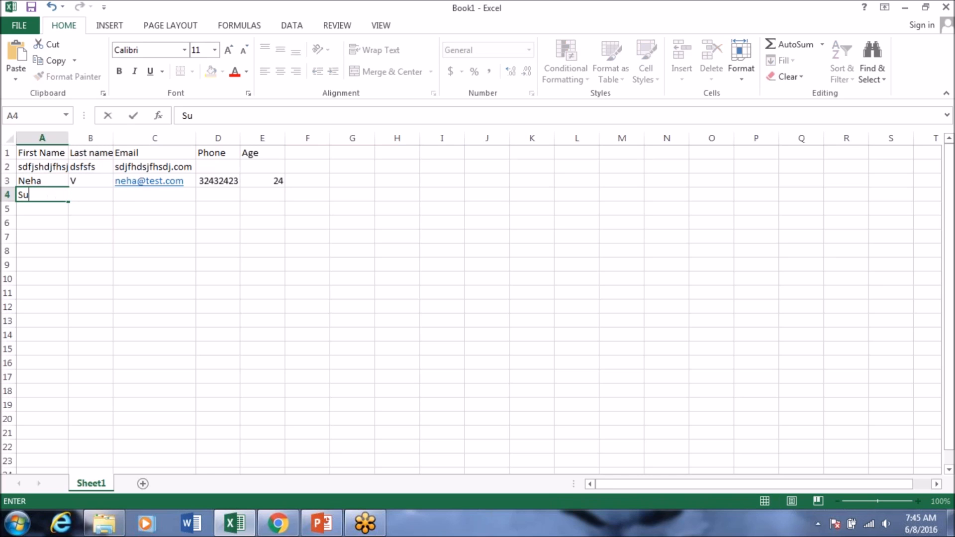
pyautogui.press('Tab')
pyautogui.write('S')
pyautogui.press('Tab')
pyautogui.write('dsfds')
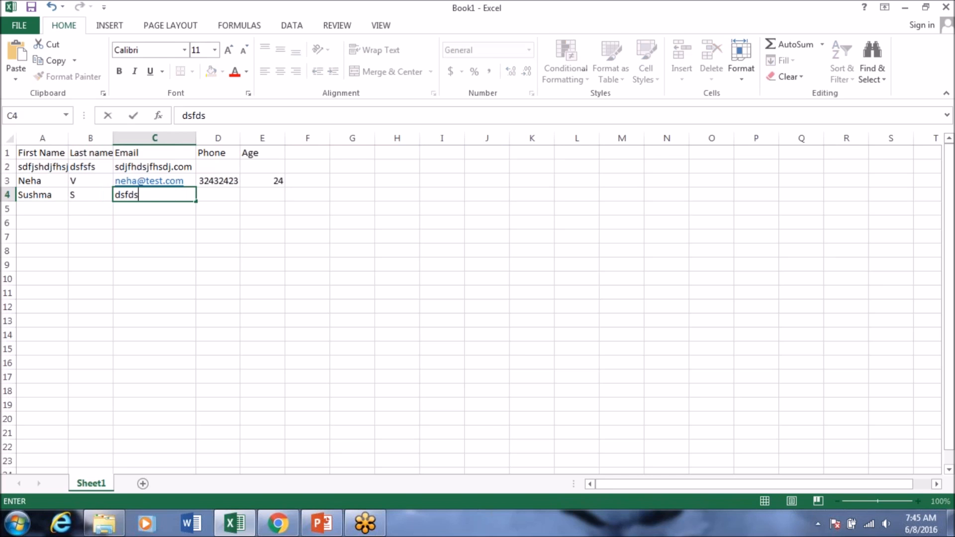
pyautogui.press('Tab')
pyautogui.write('dfs')
pyautogui.press('Tab')
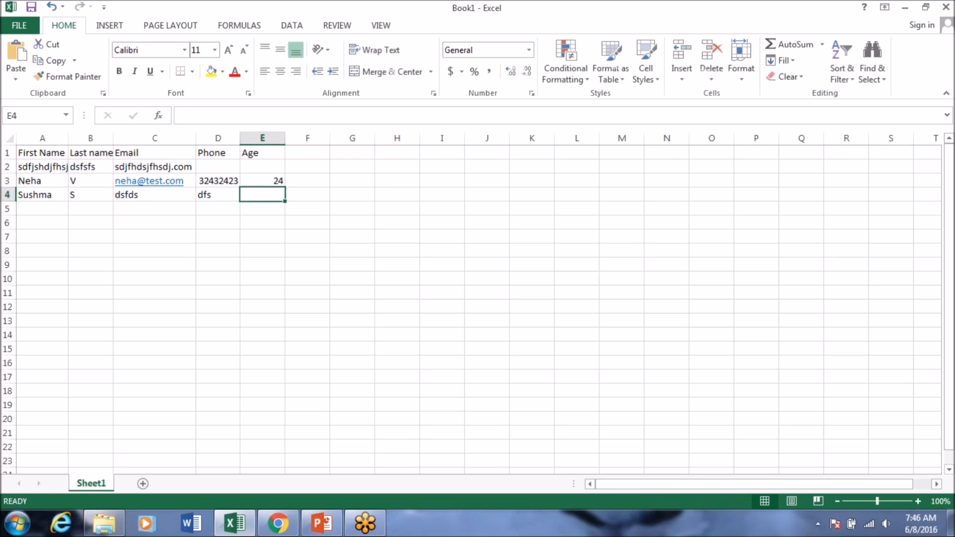
pyautogui.moveTo(45, 196); pyautogui.dragTo(72, 196)
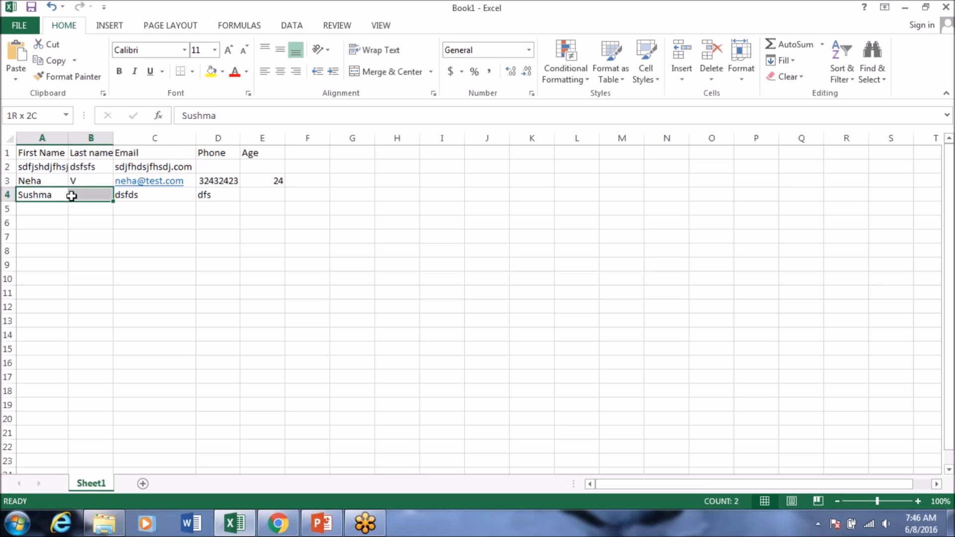
pyautogui.click(47, 209)
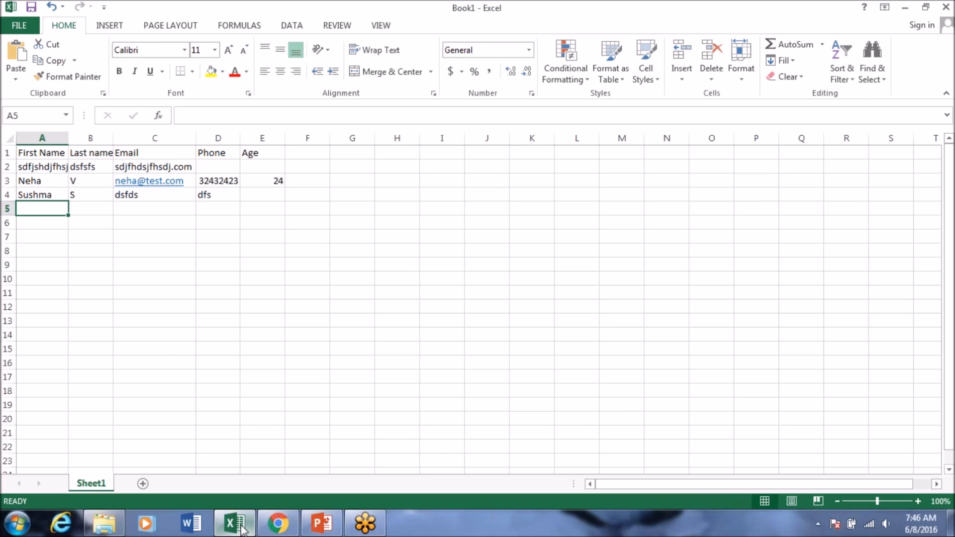
# - Switch to the PowerPoint presentation and highlight "required field" and the closing clause on distinguishing records in the Name Field paragraph
pyautogui.click(242, 527)
pyautogui.click(294, 393)
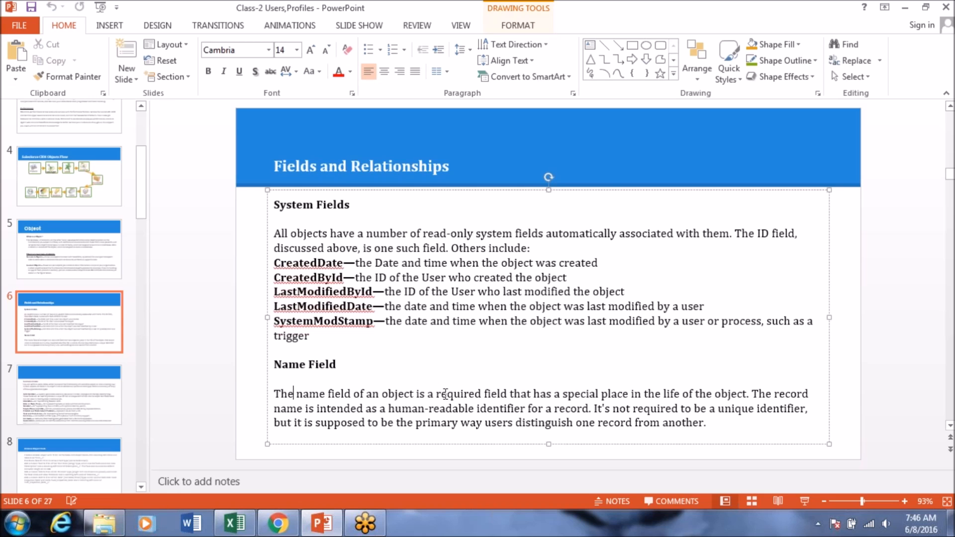
pyautogui.moveTo(436, 393); pyautogui.dragTo(499, 394)
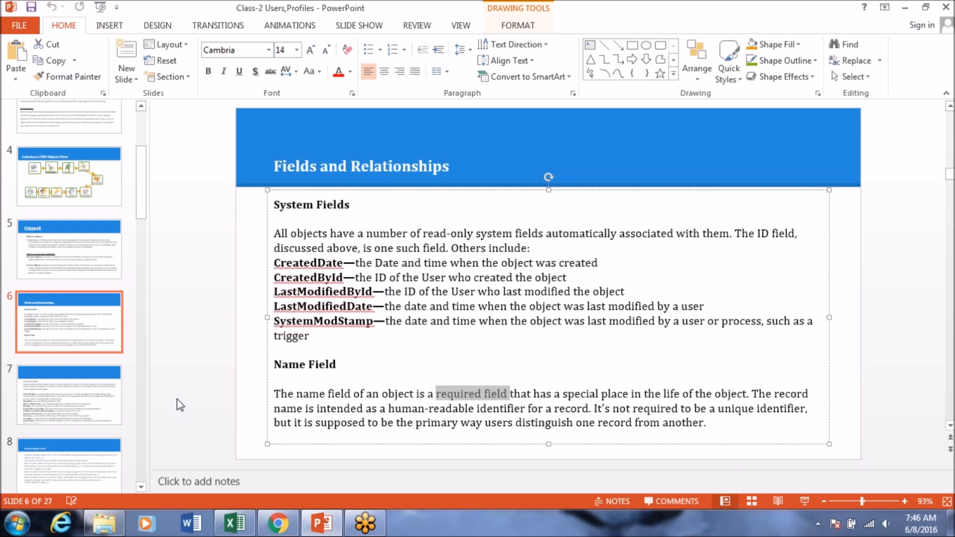
pyautogui.click(379, 423)
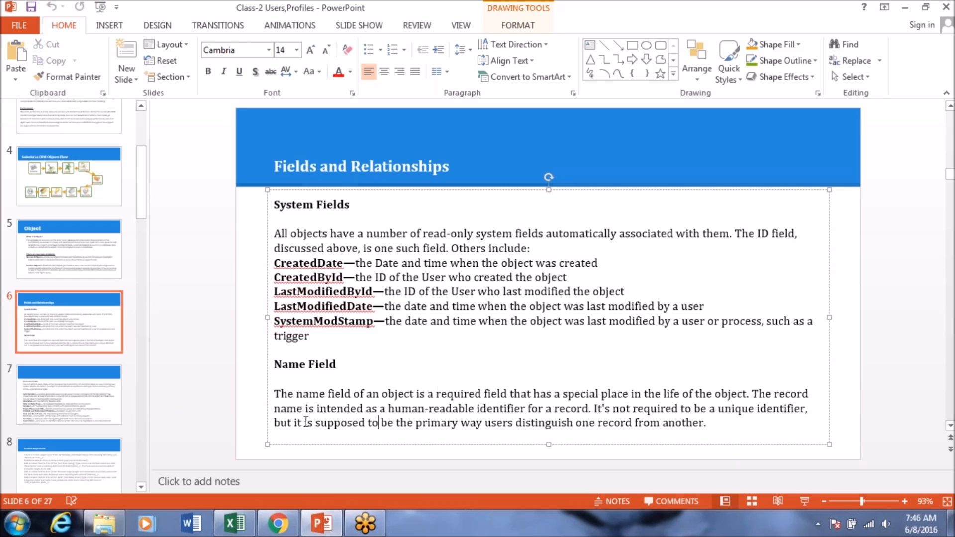
pyautogui.moveTo(295, 422); pyautogui.dragTo(696, 423)
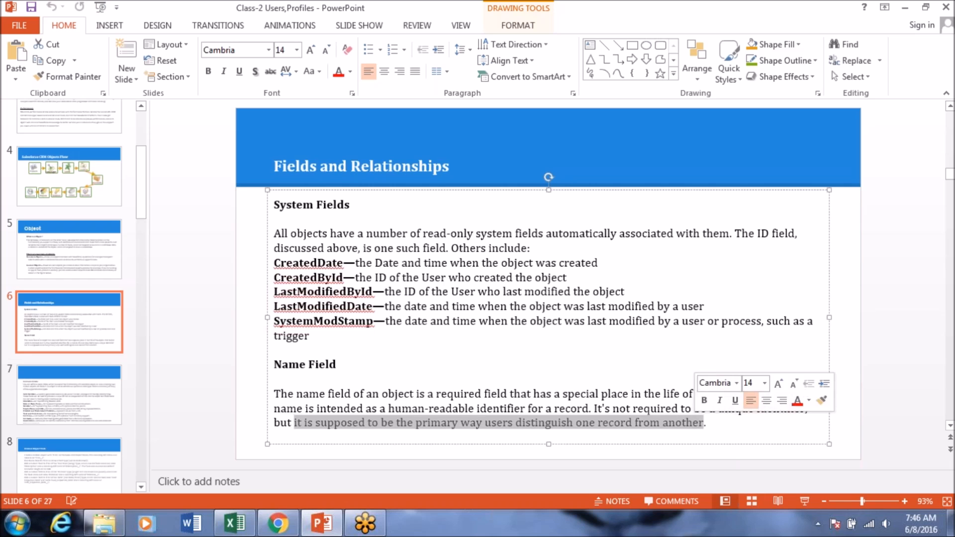
# - Switch to the Excel workbook and select the first name in A3 as a record-name example
pyautogui.click(235, 523)
pyautogui.moveTo(40, 181); pyautogui.dragTo(255, 455)
pyautogui.click(42, 181)
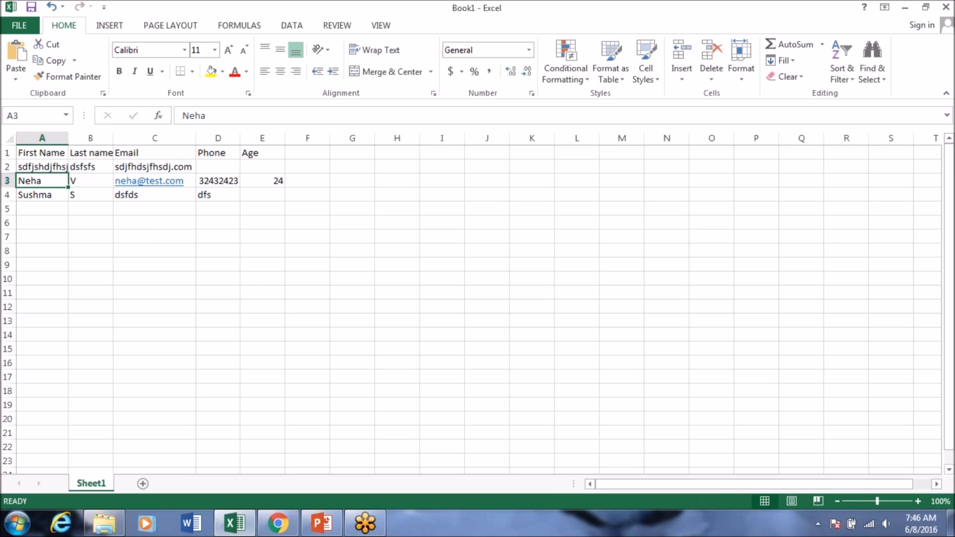
# - Return to the PowerPoint presentation, show the Salesforce CRM Objects Flow slide and select the Leads picture
pyautogui.click(236, 530)
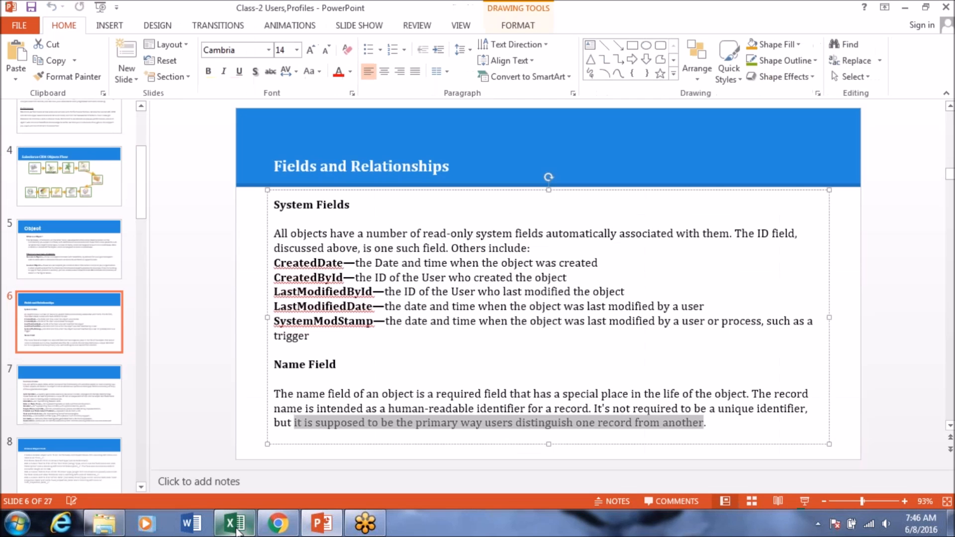
pyautogui.click(83, 203)
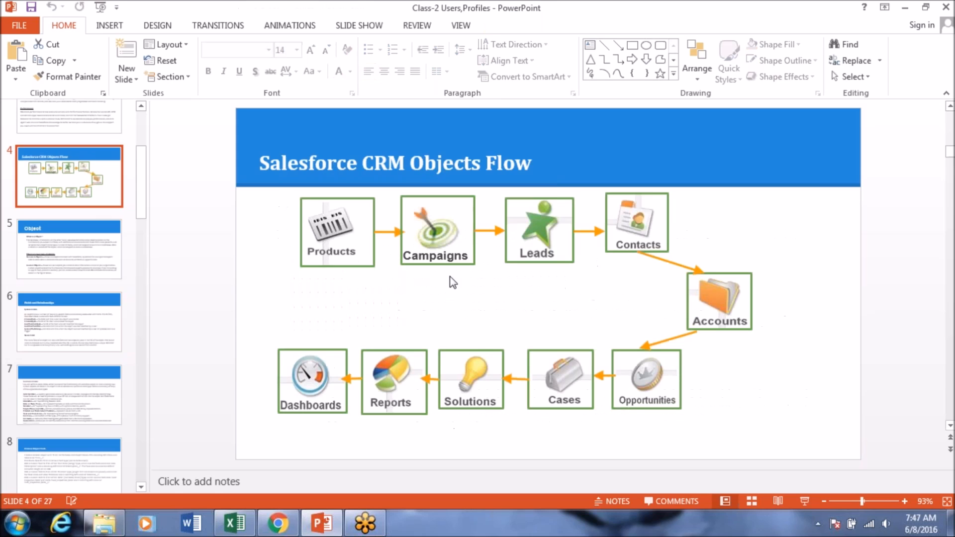
pyautogui.click(535, 231)
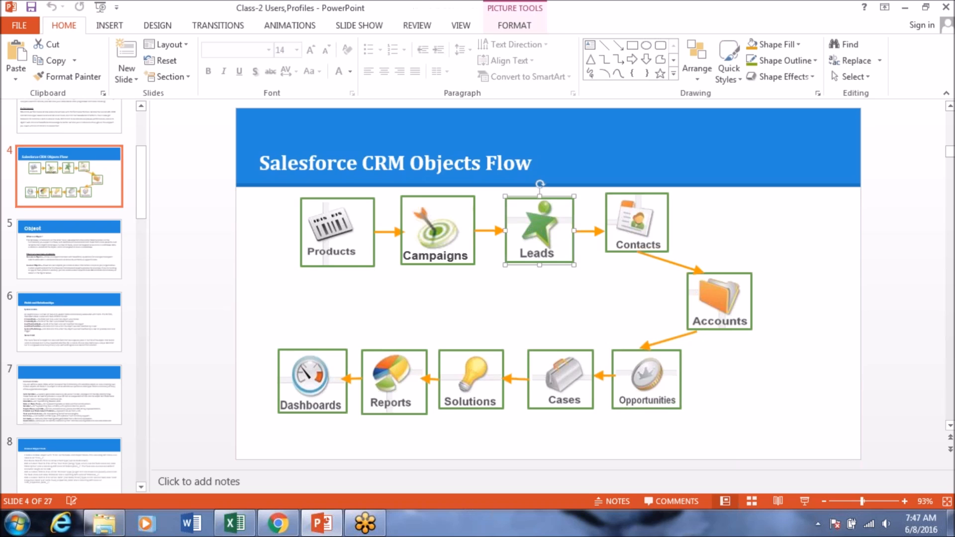
# - Go back to the Fields and Relationships slide and highlight its Name Field heading
pyautogui.click(78, 334)
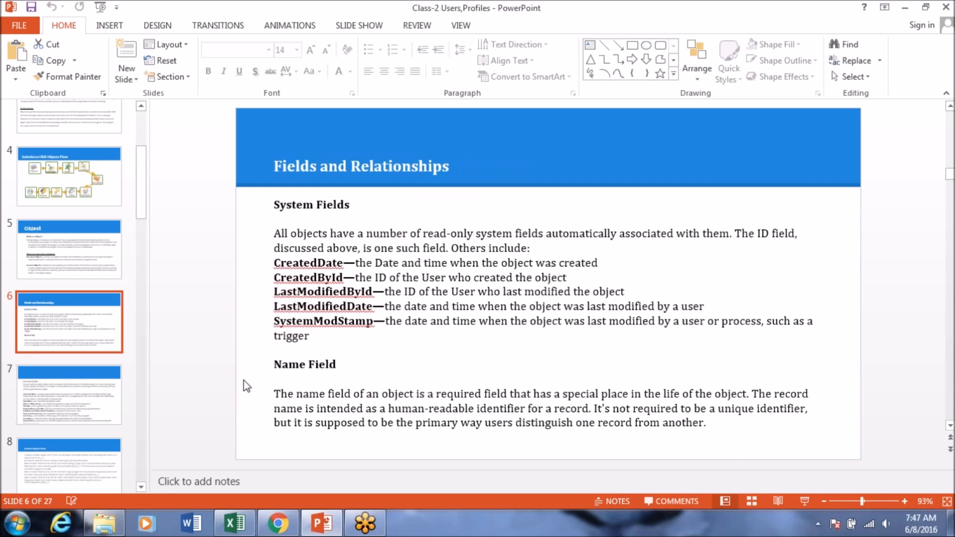
pyautogui.moveTo(277, 366); pyautogui.dragTo(344, 366)
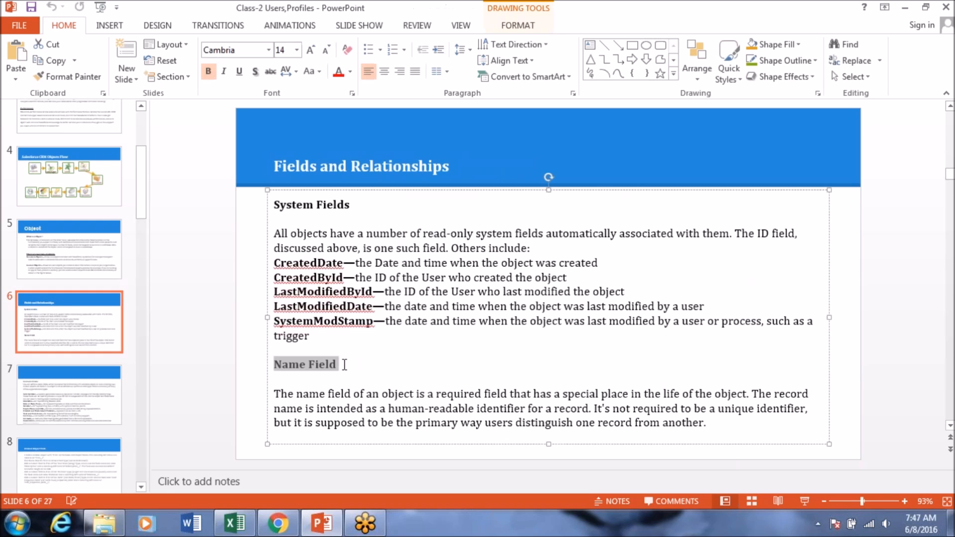
pyautogui.click(102, 398)
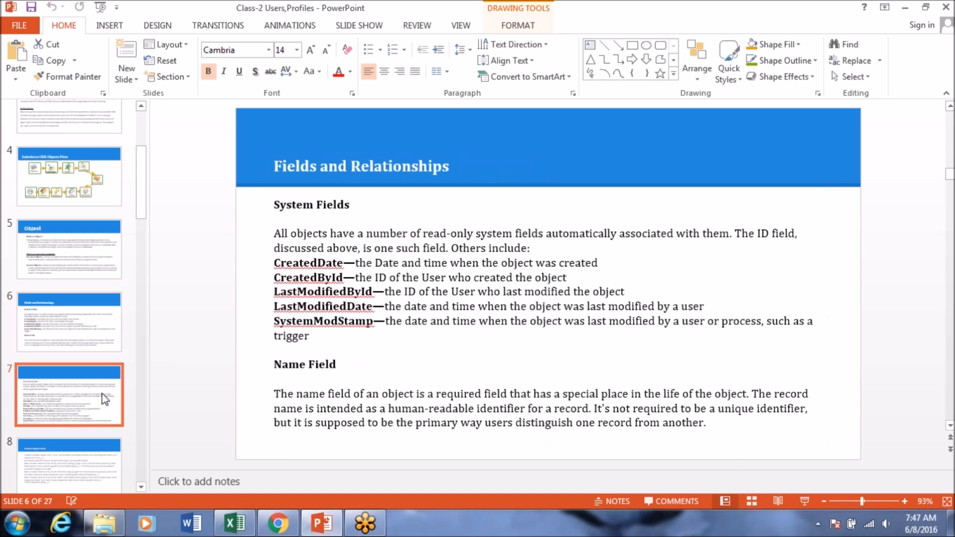
pyautogui.click(40, 321)
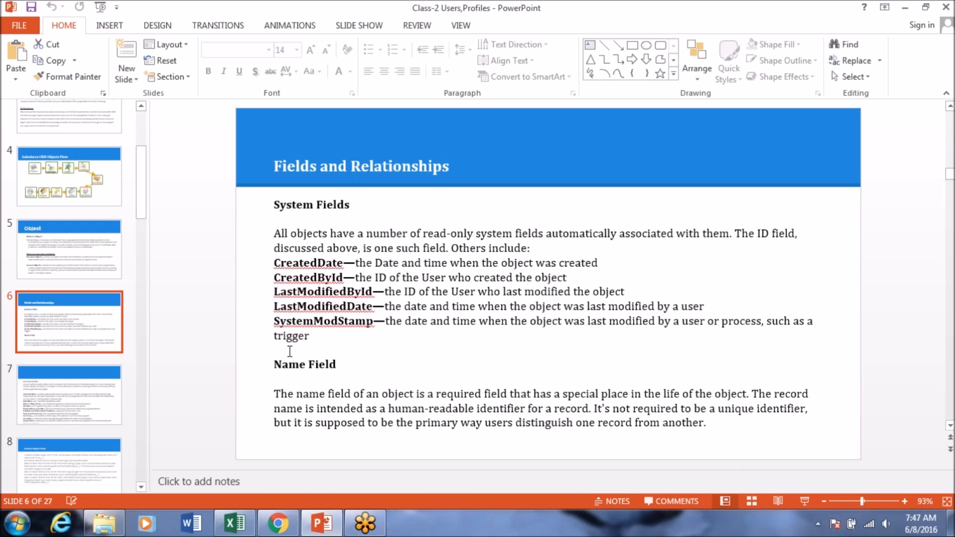
# - Open slide 7 and highlight the Custom Fields heading
pyautogui.click(30, 393)
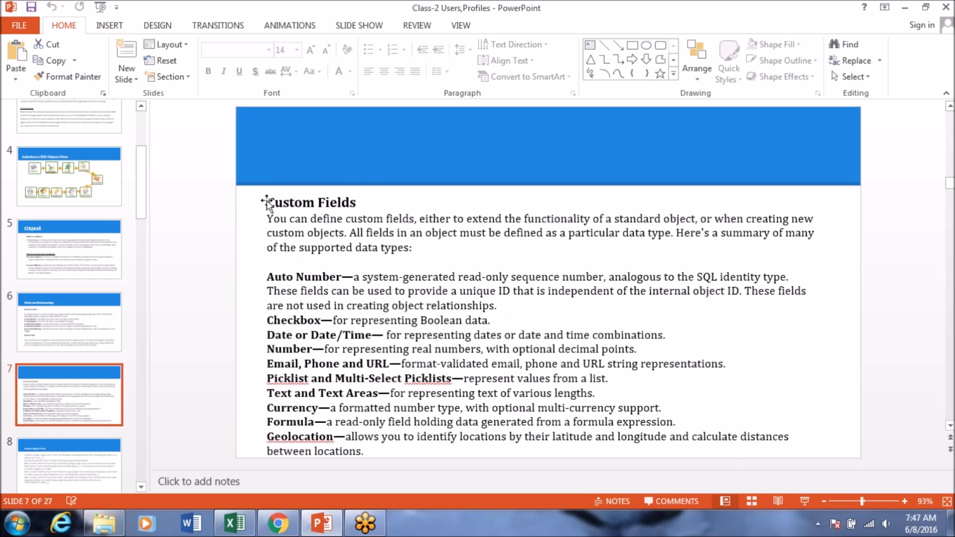
pyautogui.click(276, 205)
pyautogui.moveTo(276, 205); pyautogui.dragTo(356, 204)
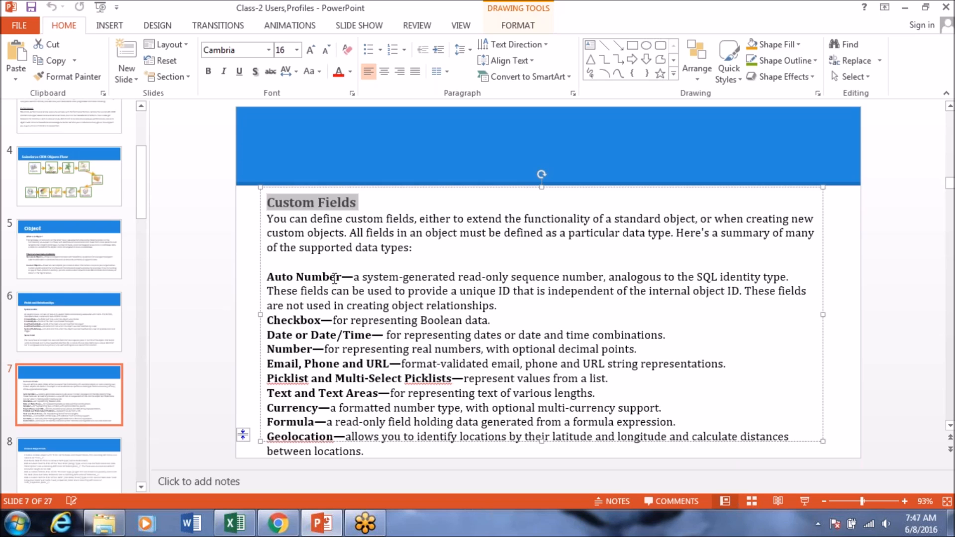
# - Undo the accidental move of the Auto Number text and highlight the Auto Number label in the data type list
pyautogui.moveTo(351, 279)
pyautogui.mouseDown()
pyautogui.moveTo(267, 279)
pyautogui.moveTo(351, 279)
pyautogui.mouseUp()
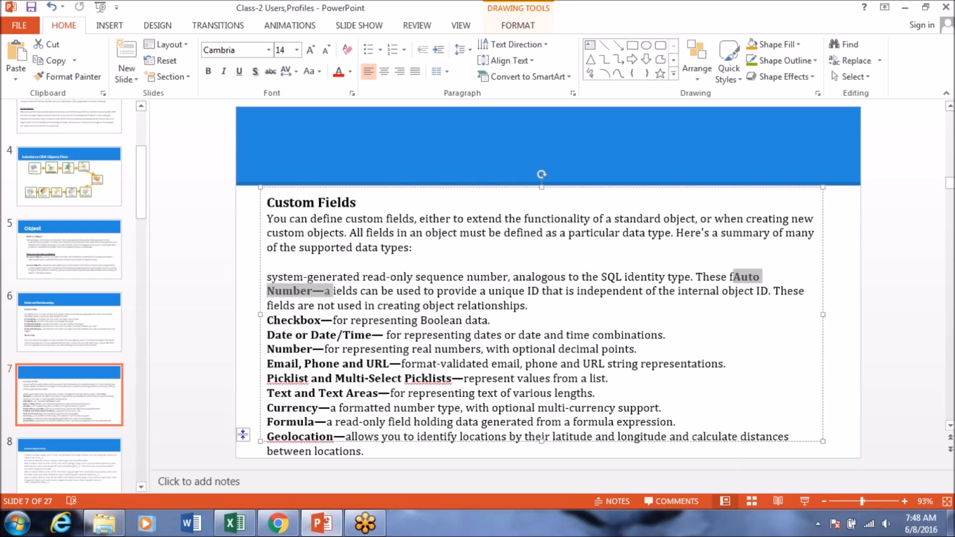
pyautogui.hotkey('ctrl', 'z')
pyautogui.click(346, 278)
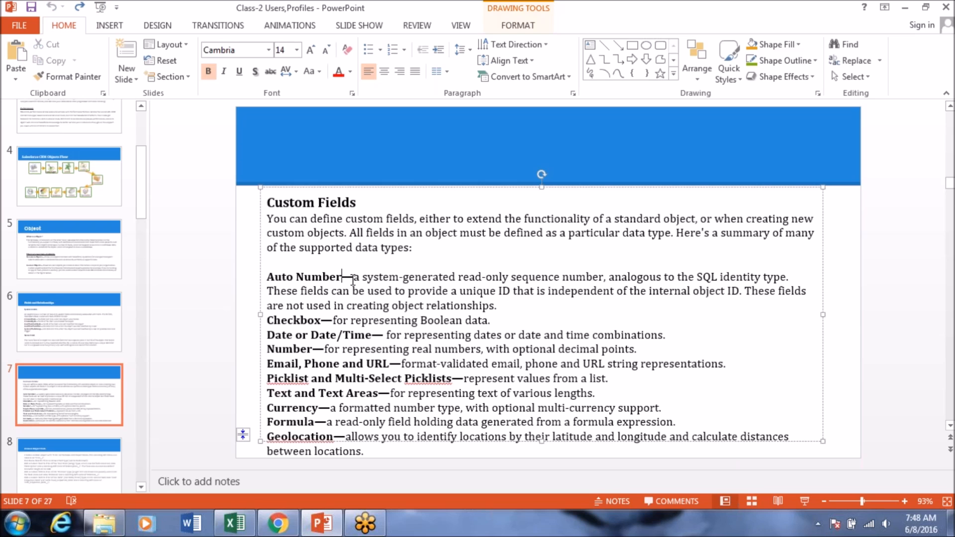
pyautogui.moveTo(353, 278); pyautogui.dragTo(272, 277)
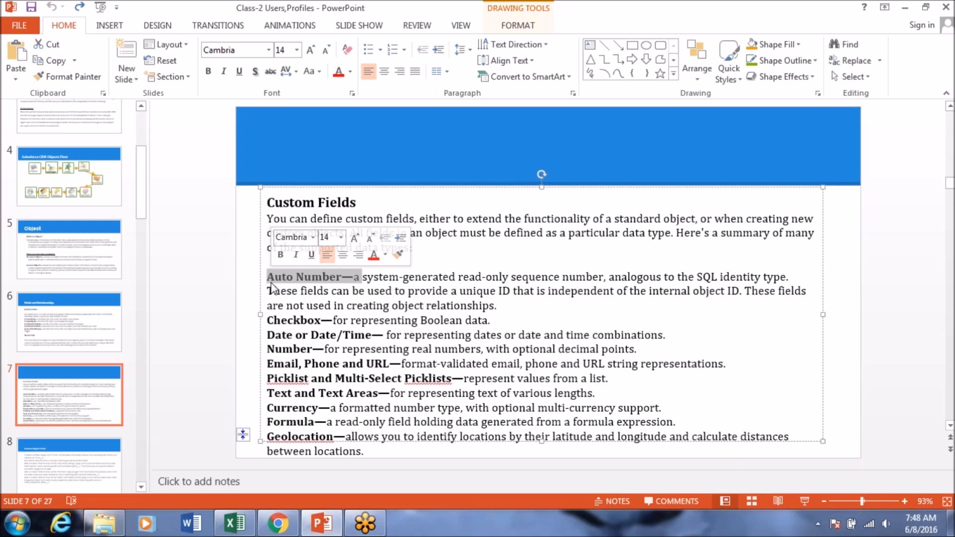
pyautogui.click(389, 277)
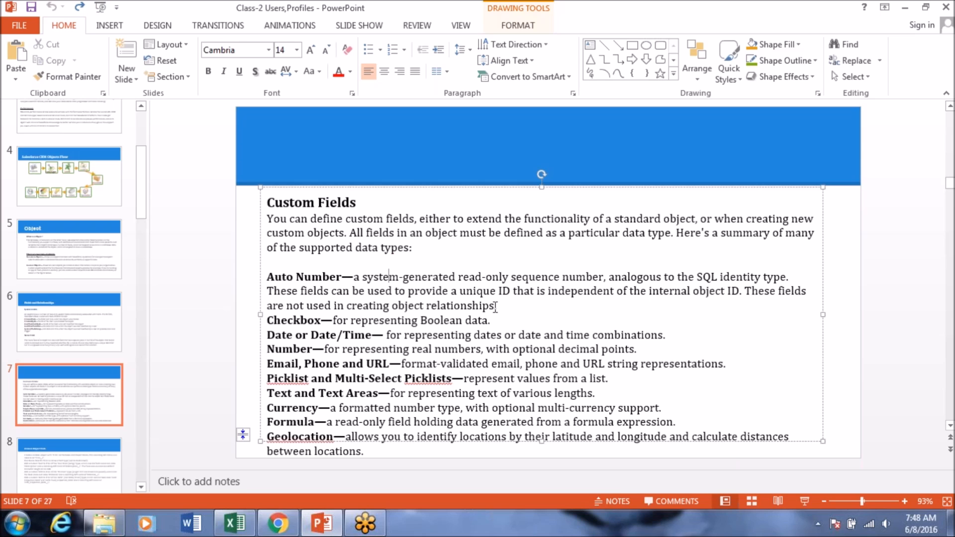
# - Switch to the Excel workbook and enter the sample auto numbers Lead-01 in F4 and lead-02 in F5
pyautogui.click(226, 524)
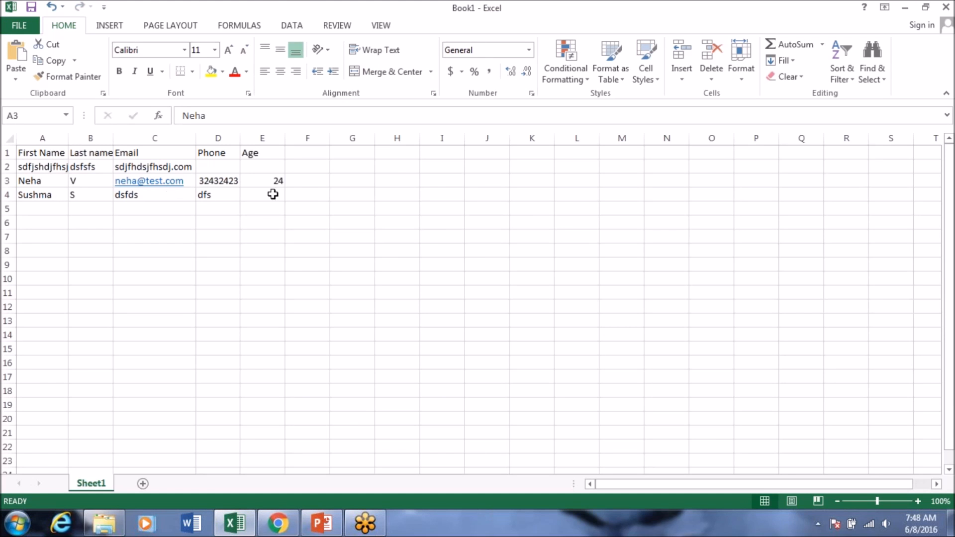
pyautogui.click(303, 193)
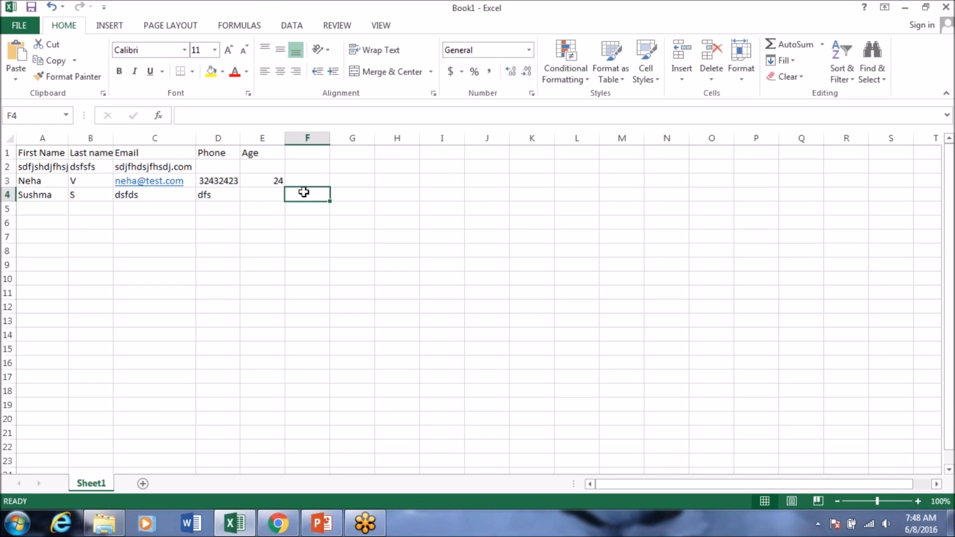
pyautogui.write('Lead')
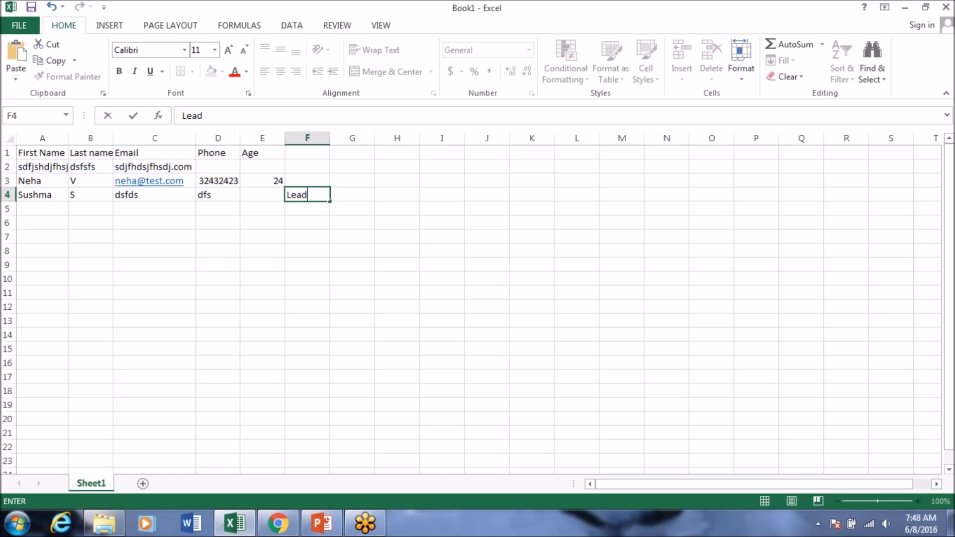
pyautogui.write('-01')
pyautogui.press('Return')
pyautogui.press('Up')
pyautogui.click(306, 208)
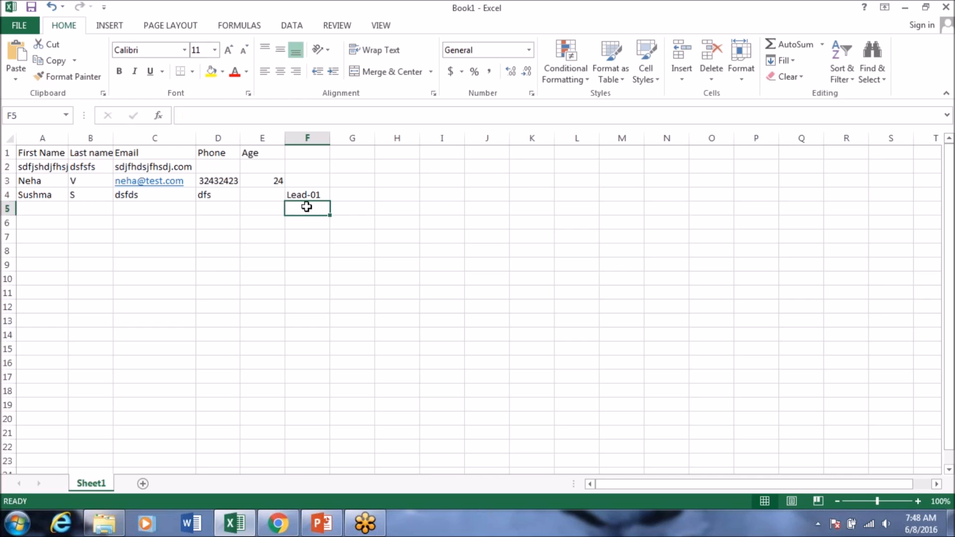
pyautogui.write('lead-')
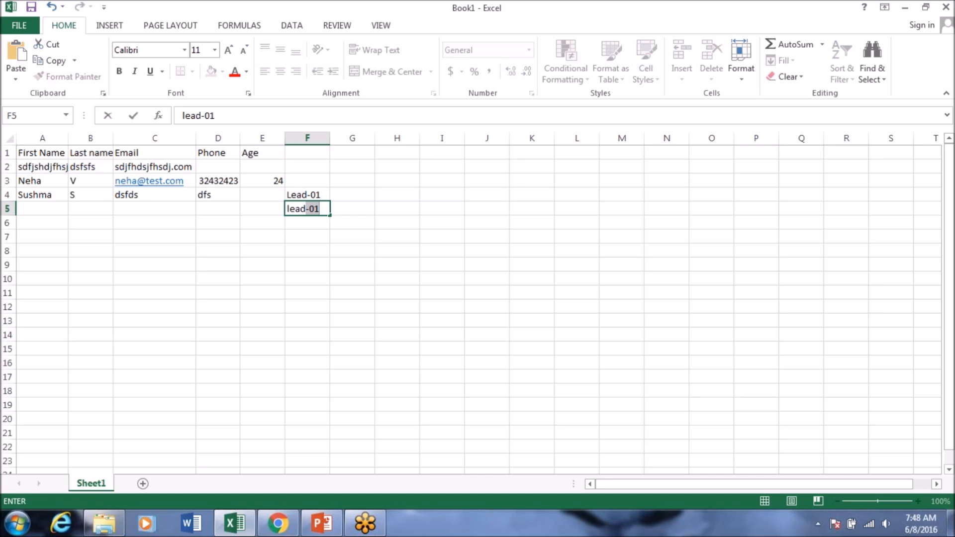
pyautogui.write('02')
pyautogui.click(309, 225)
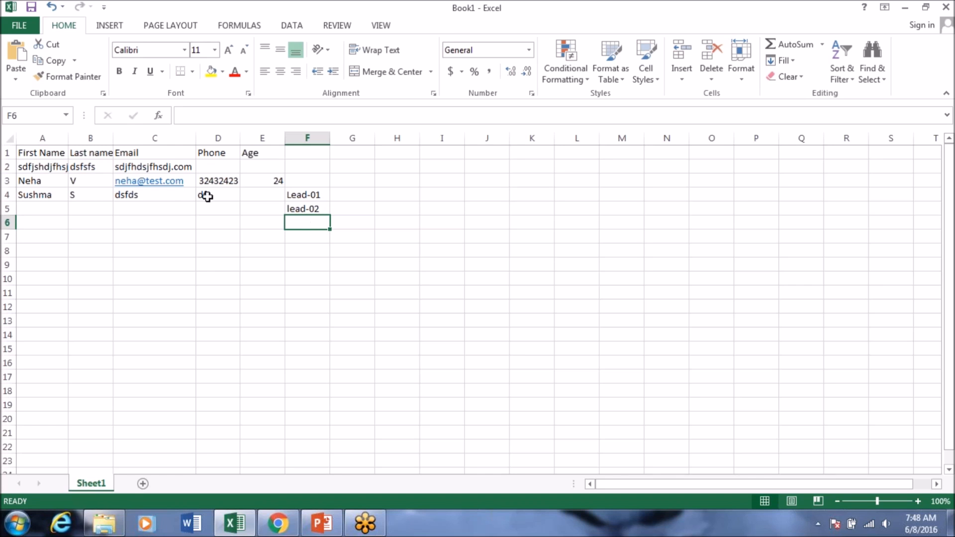
# - Select the auto numbers in F4:F5, the row 3 record A3:E3, and the single cells F3 and F4
pyautogui.moveTo(317, 195); pyautogui.dragTo(316, 206)
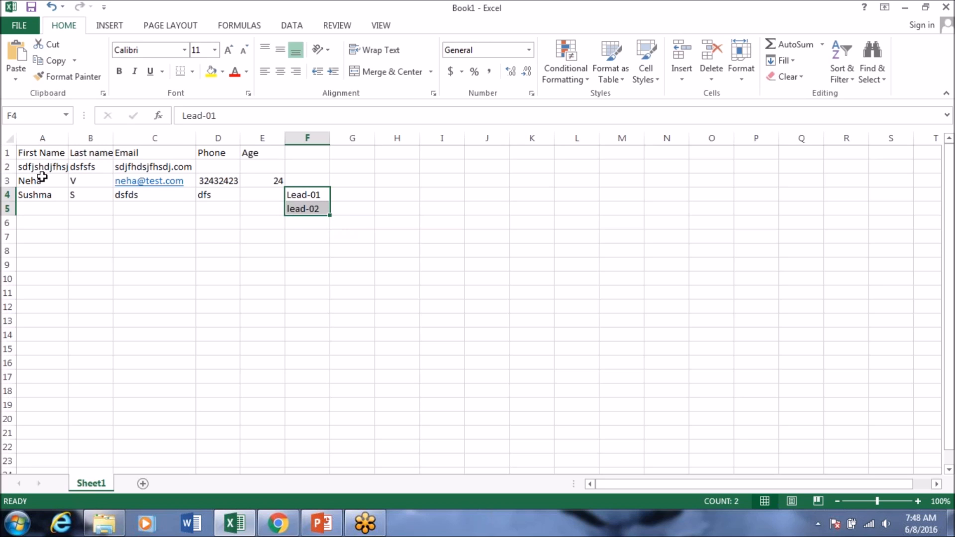
pyautogui.moveTo(43, 179); pyautogui.dragTo(71, 203)
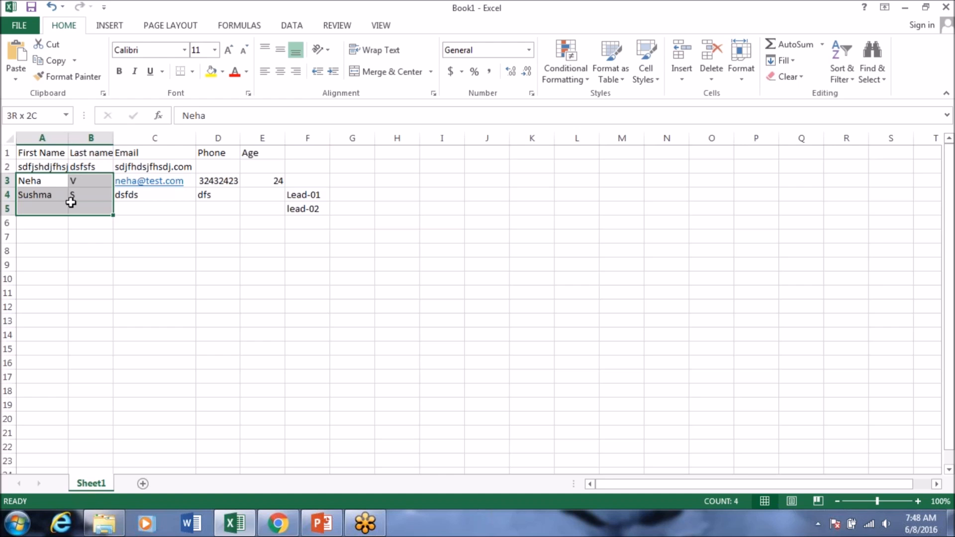
pyautogui.moveTo(71, 202); pyautogui.dragTo(248, 187)
pyautogui.click(312, 194)
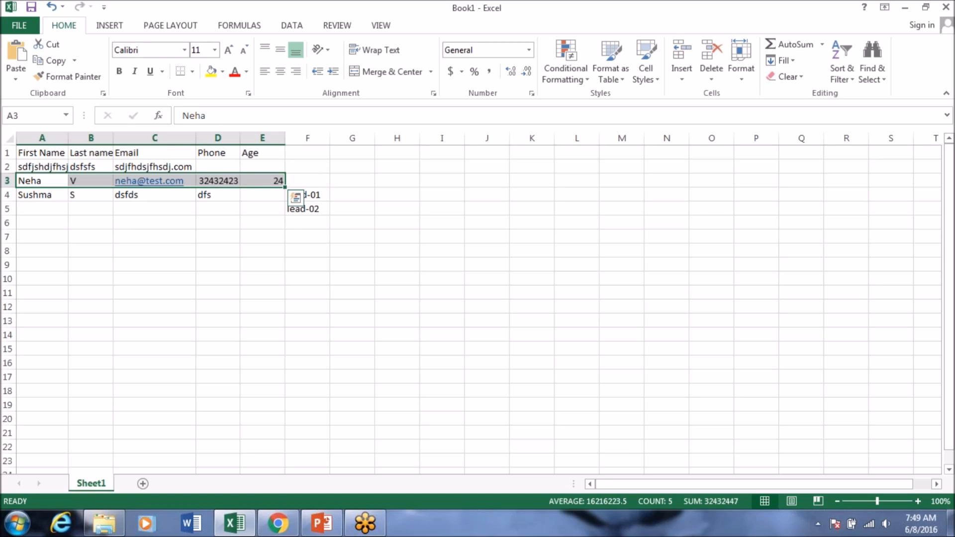
pyautogui.click(319, 180)
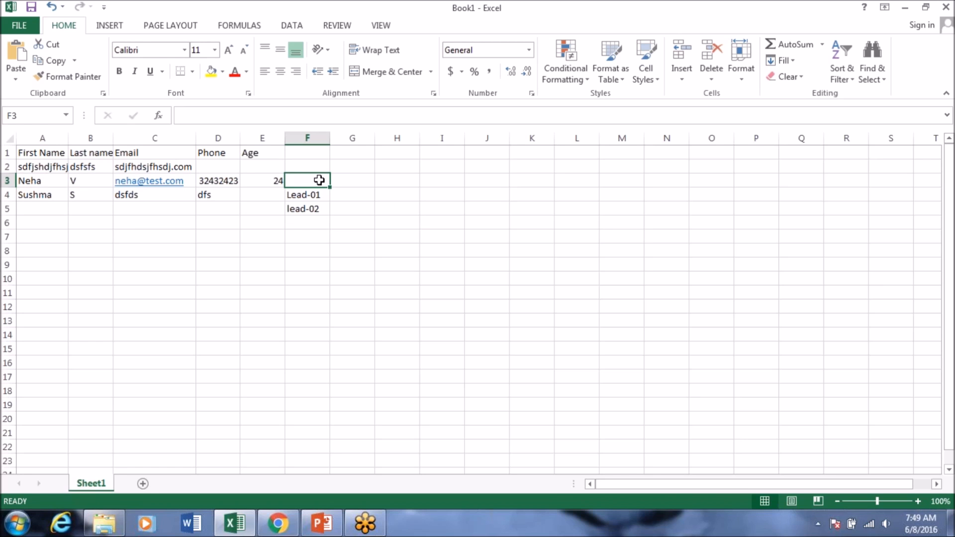
pyautogui.click(314, 195)
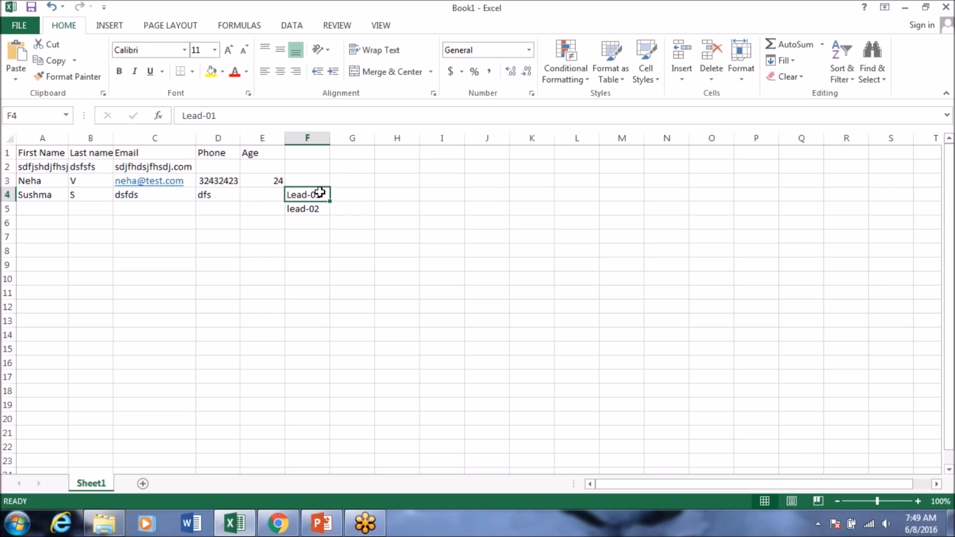
# - Select the auto number in F5, the range F3:F18, and the auto number in F4
pyautogui.click(318, 209)
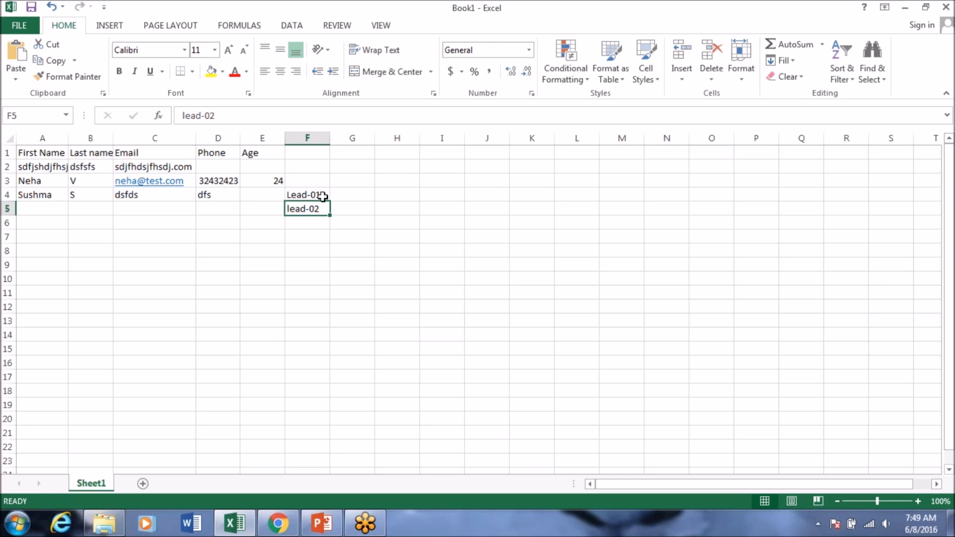
pyautogui.moveTo(319, 181); pyautogui.dragTo(295, 384)
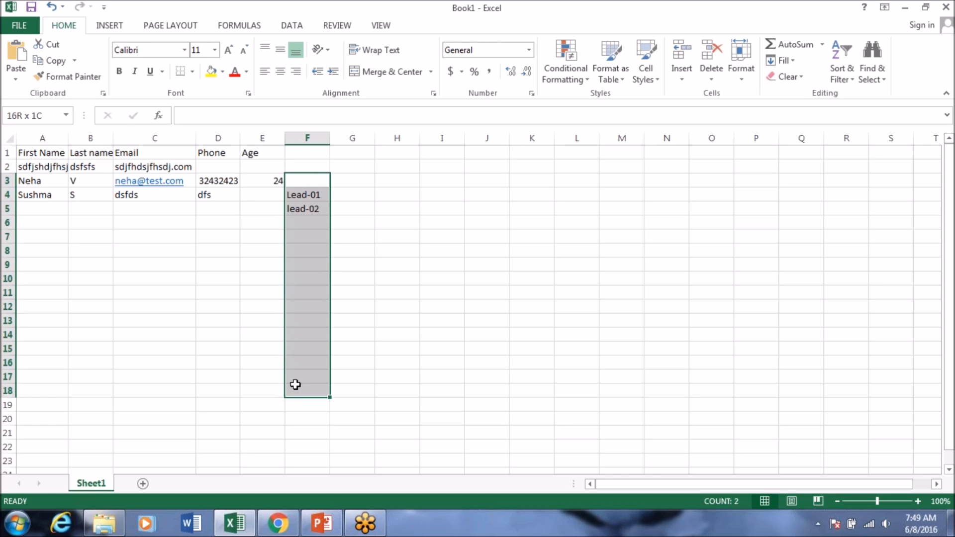
pyautogui.click(313, 194)
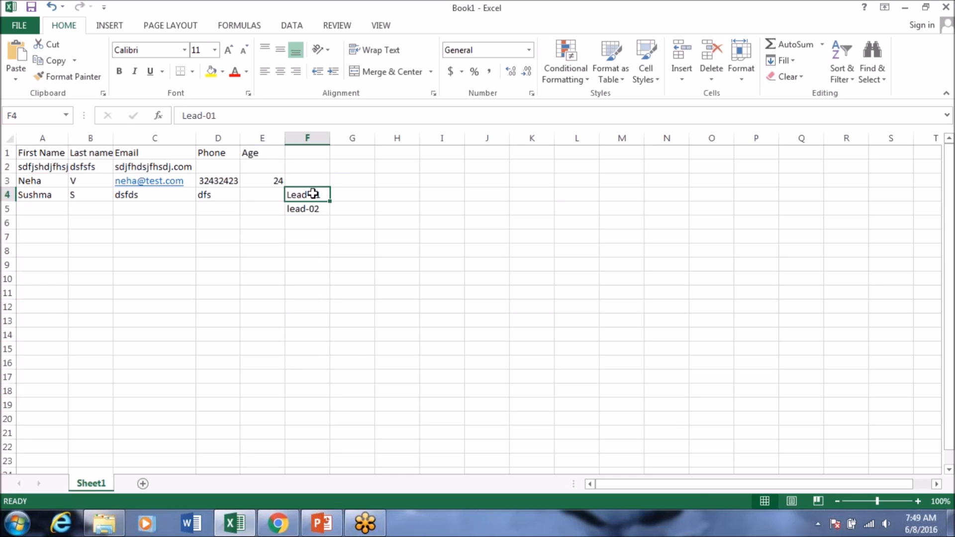
# - Change the sample auto number in F4 to Lead-1
pyautogui.doubleClick(314, 196)
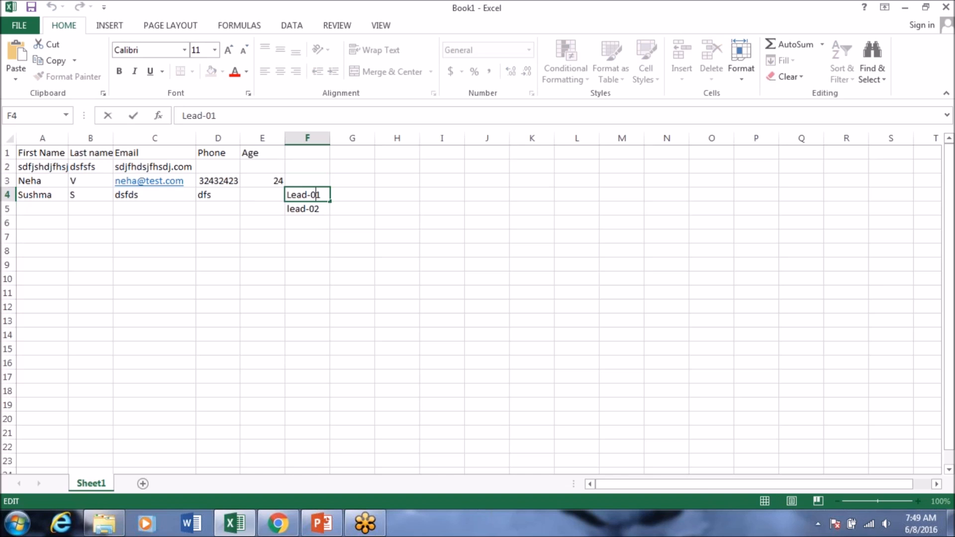
pyautogui.write('00')
pyautogui.press('BackSpace')
pyautogui.press('BackSpace')
pyautogui.press('BackSpace')
pyautogui.press('Return')
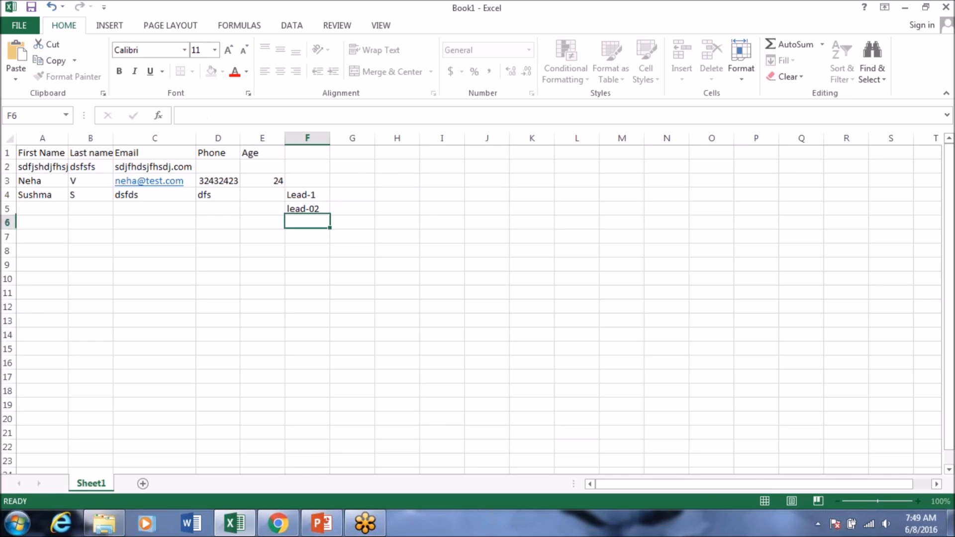
pyautogui.click(314, 196)
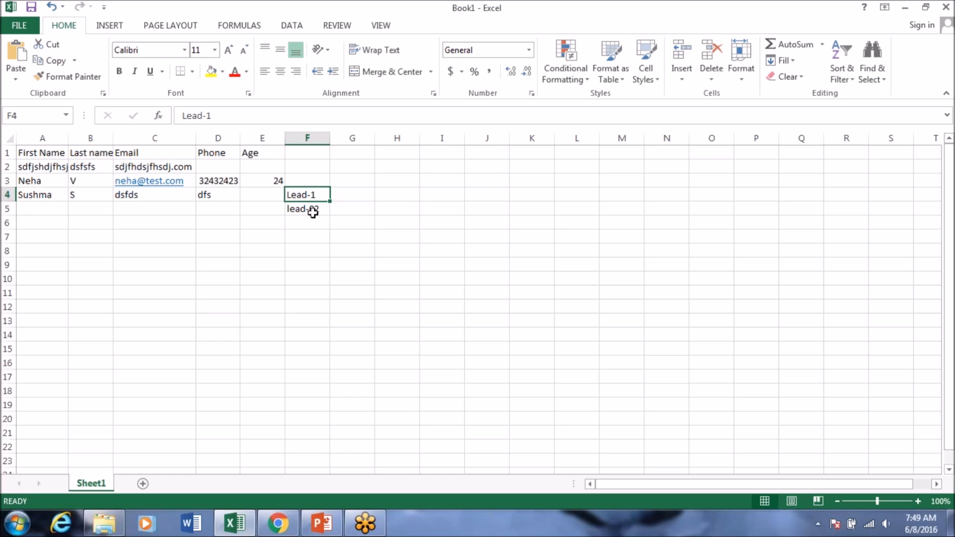
# - Switch to the PowerPoint presentation and highlight the Checkbox line and its words Boolean data on slide 7
pyautogui.click(325, 524)
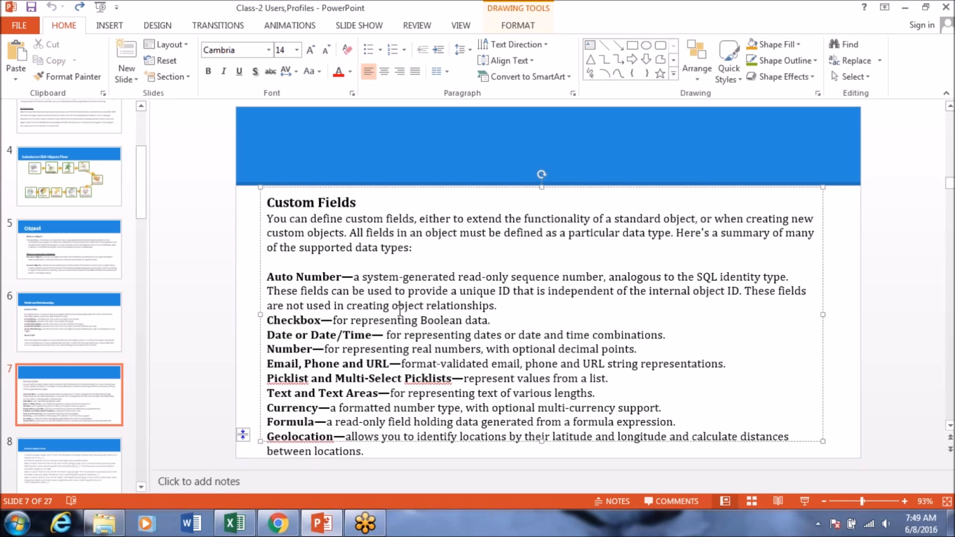
pyautogui.moveTo(268, 321); pyautogui.dragTo(490, 315)
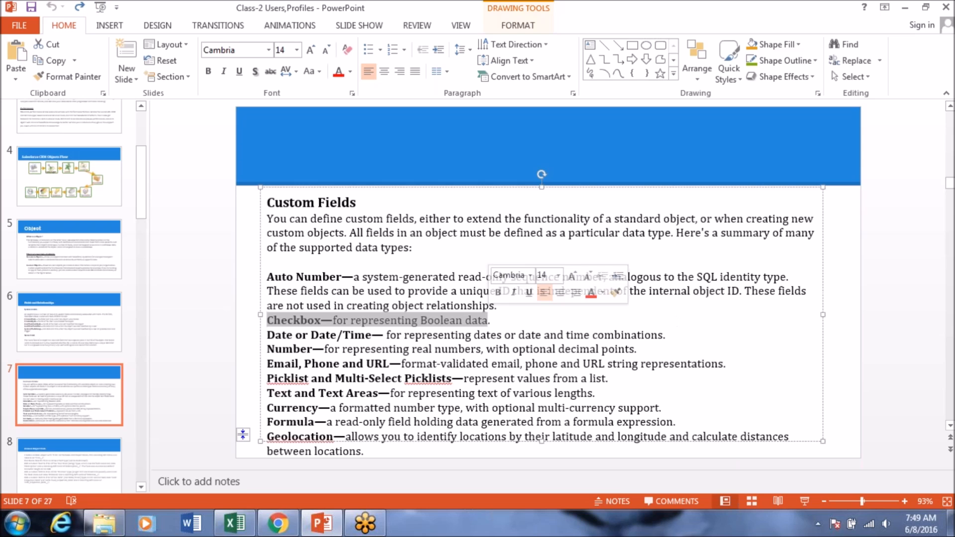
pyautogui.click(482, 320)
pyautogui.moveTo(421, 320); pyautogui.dragTo(488, 320)
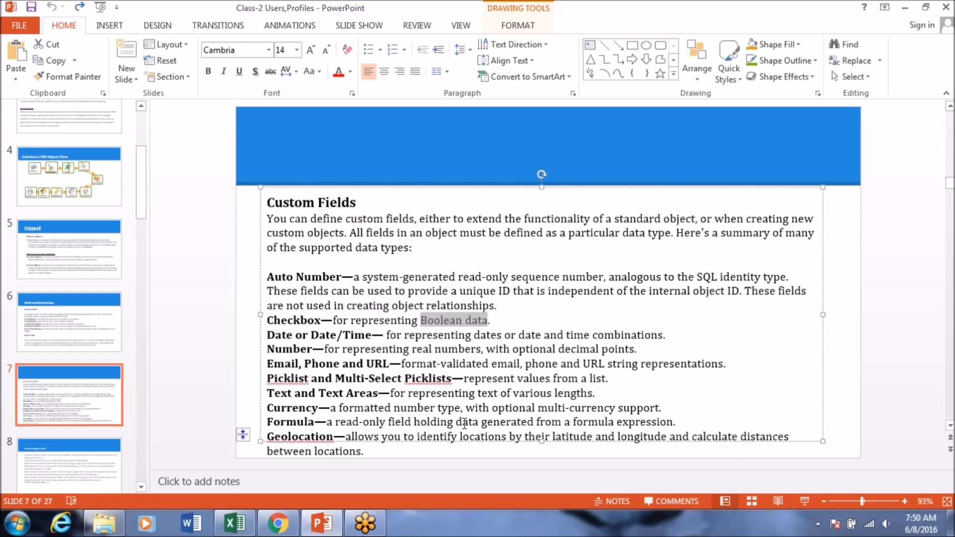
# - Highlight the Date or Date/Time and Number data types, and select the Age header and its values in the Excel workbook
pyautogui.moveTo(372, 335); pyautogui.dragTo(268, 331)
pyautogui.moveTo(338, 349); pyautogui.dragTo(281, 344)
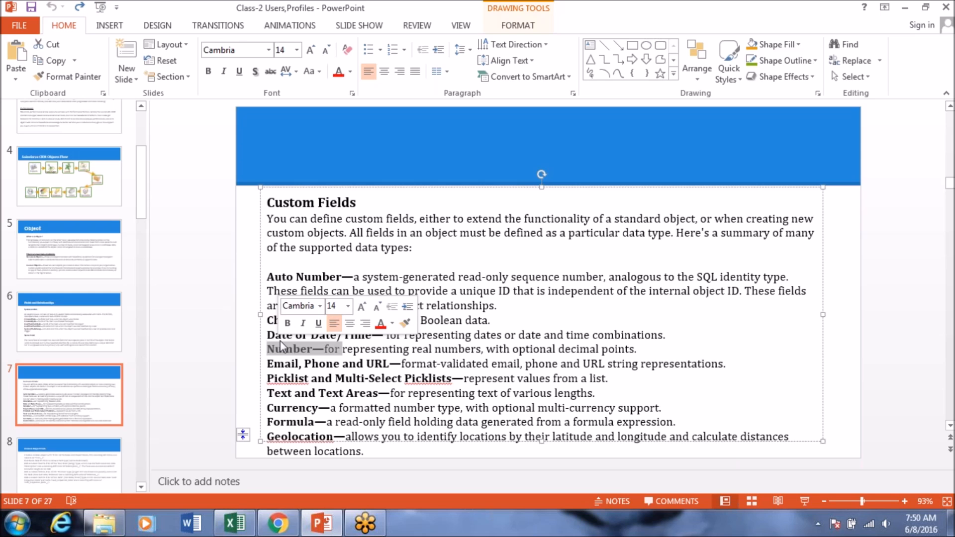
pyautogui.doubleClick(279, 340)
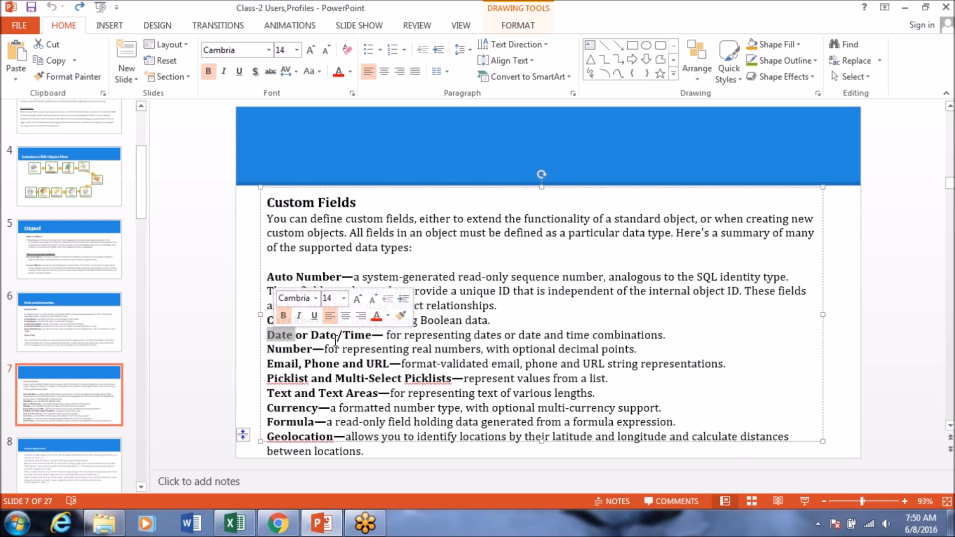
pyautogui.doubleClick(291, 349)
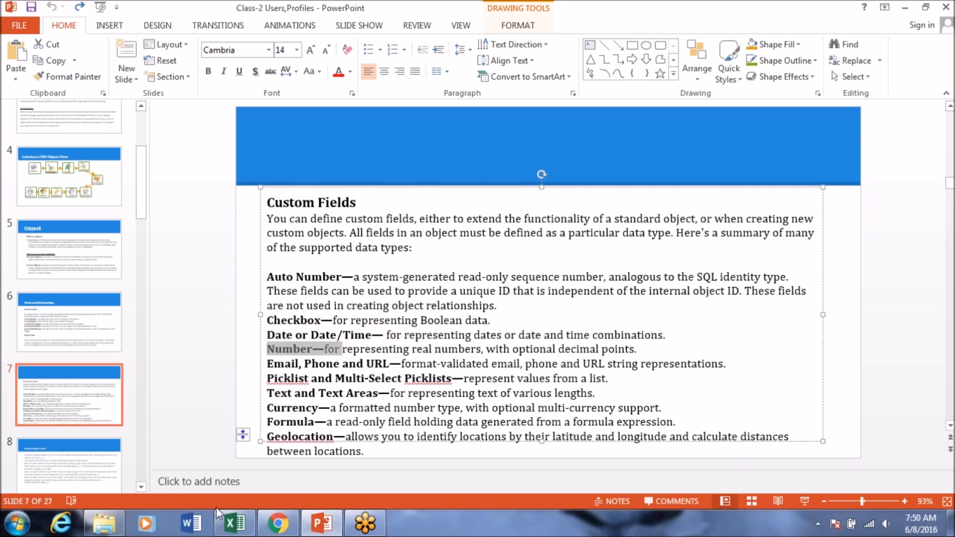
pyautogui.click(232, 530)
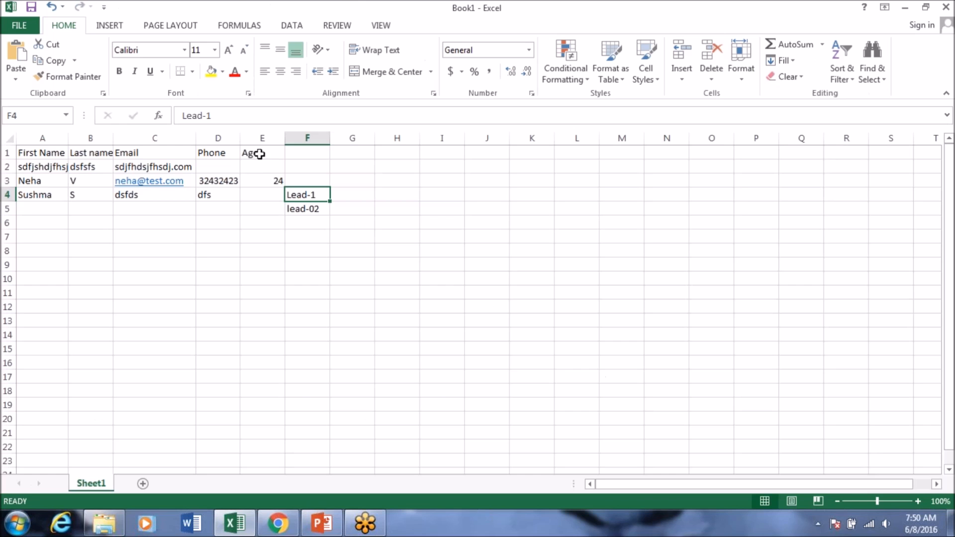
pyautogui.moveTo(252, 153); pyautogui.dragTo(260, 193)
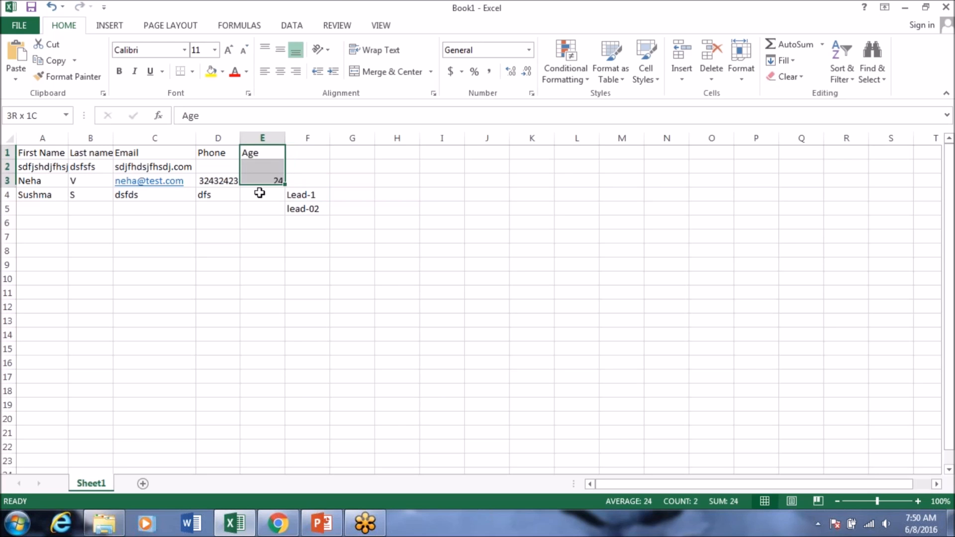
# - Return to the PowerPoint slide and highlight the Email, Phone and URL line, including its format-validated description
pyautogui.click(243, 527)
pyautogui.click(285, 364)
pyautogui.doubleClick(284, 363)
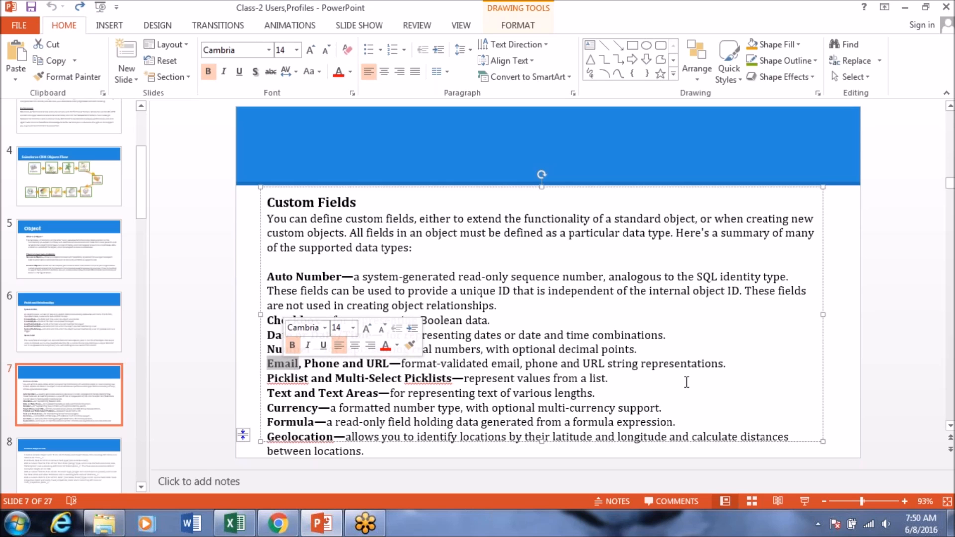
pyautogui.moveTo(731, 364); pyautogui.dragTo(268, 363)
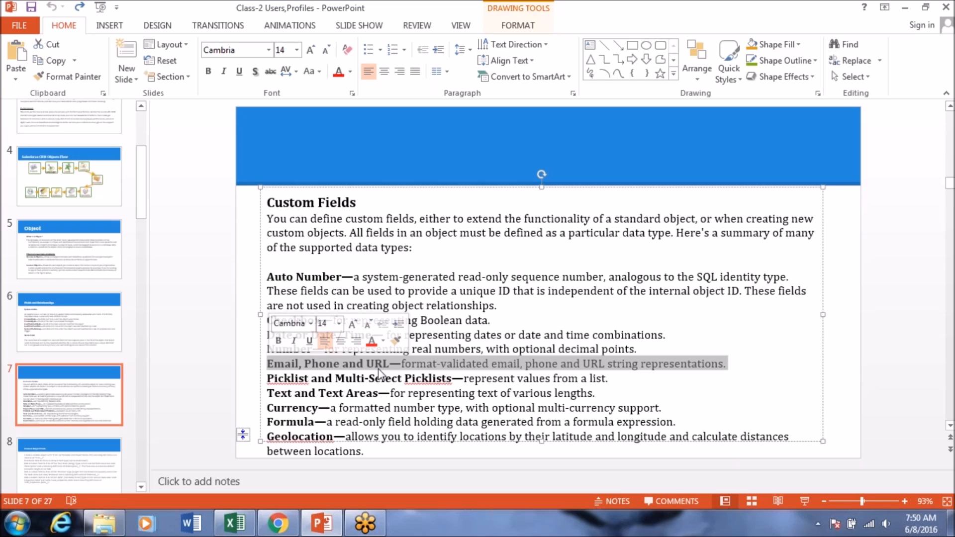
pyautogui.click(471, 369)
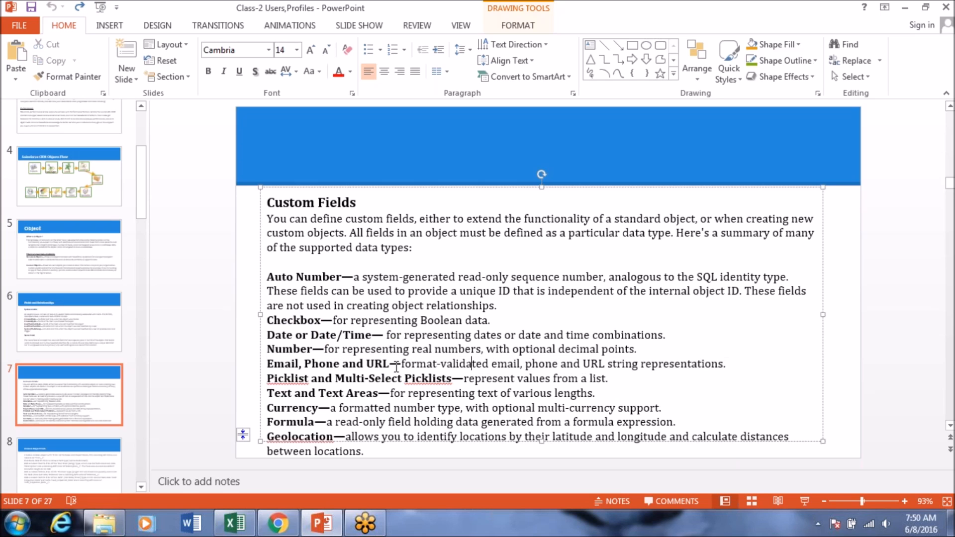
pyautogui.moveTo(402, 366); pyautogui.dragTo(272, 362)
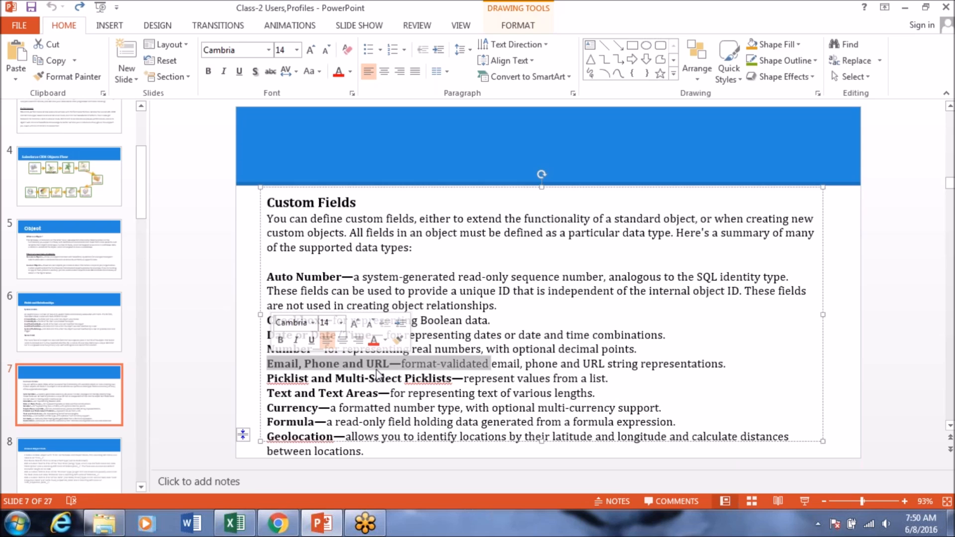
pyautogui.click(284, 368)
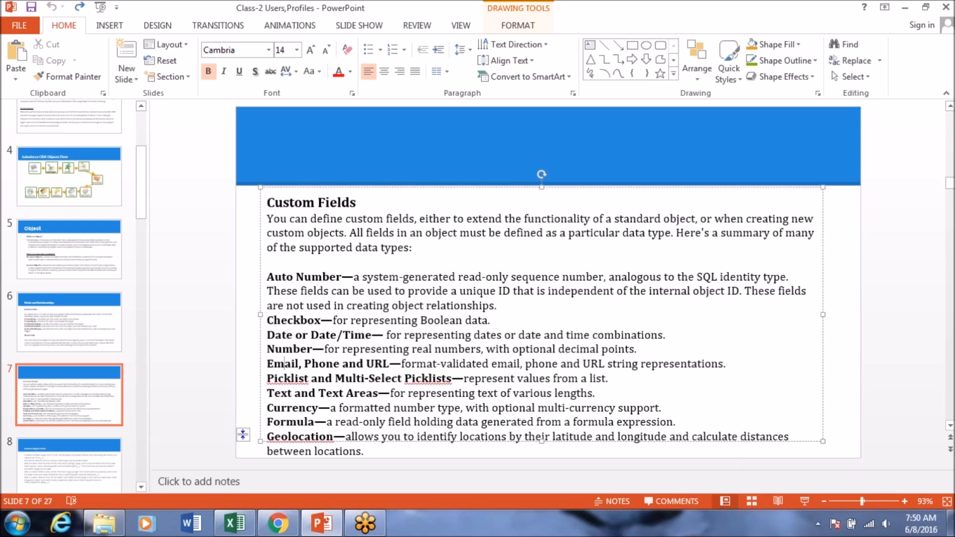
# - Switch to the Excel workbook, rename the Email header in C1 as Email-Texttype, and select the sample values in C2 and C3
pyautogui.click(234, 523)
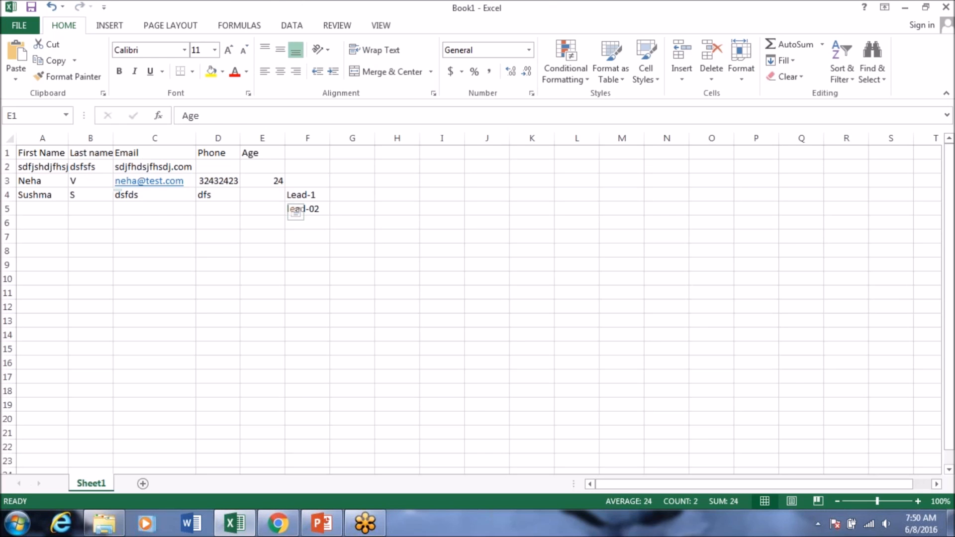
pyautogui.click(171, 166)
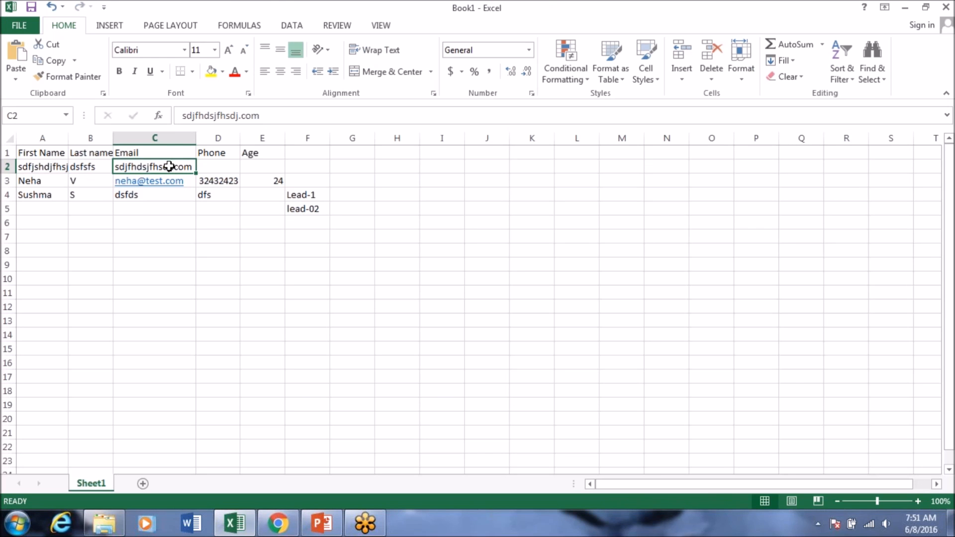
pyautogui.click(165, 156)
pyautogui.press('BackSpace')
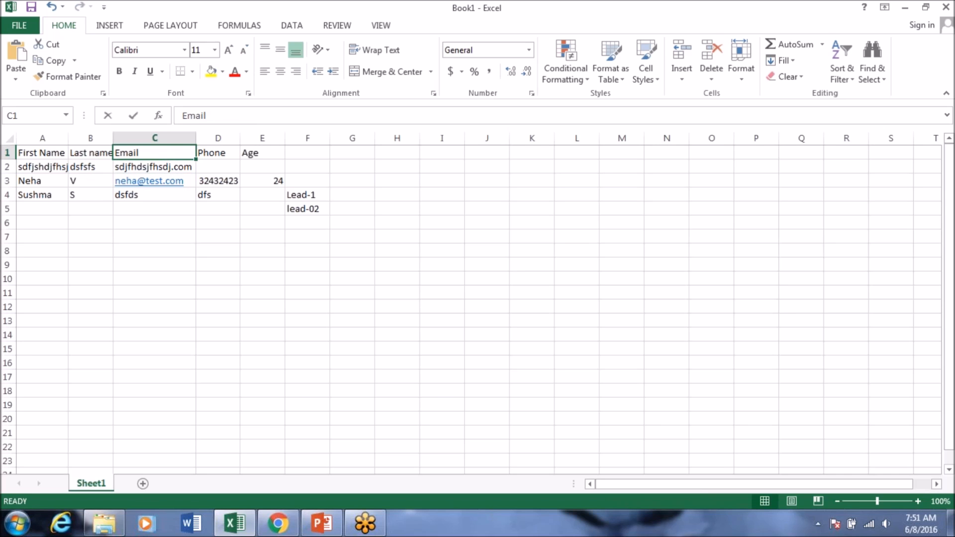
pyautogui.write('Email')
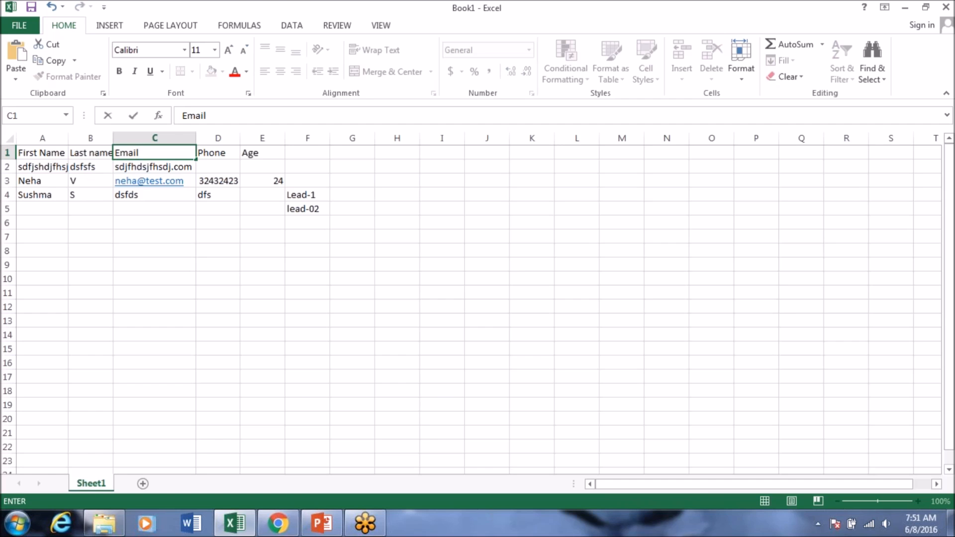
pyautogui.write('Texttype')
pyautogui.click(162, 165)
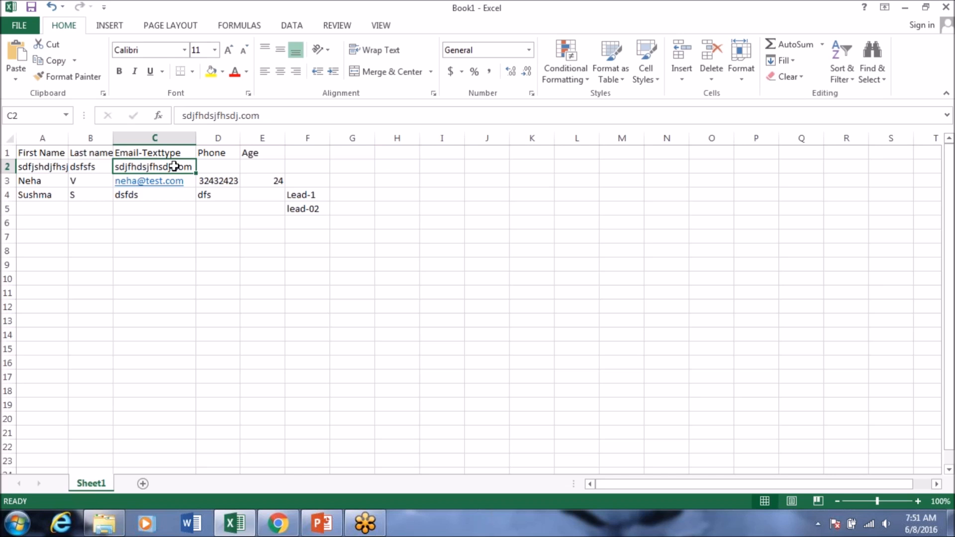
pyautogui.click(193, 180)
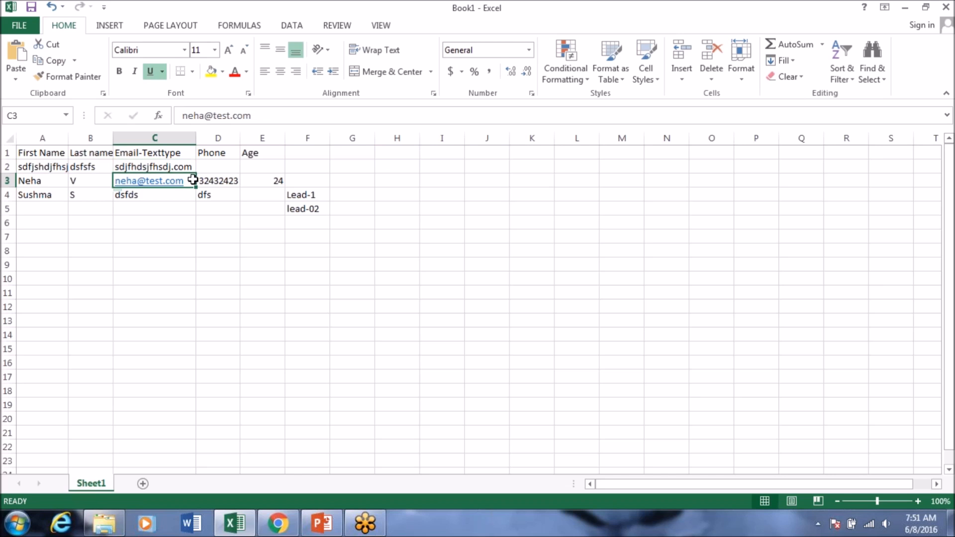
# - Remove the Texttype suffix from the header in C1 so it reads Email
pyautogui.doubleClick(189, 153)
pyautogui.moveTo(189, 153); pyautogui.dragTo(145, 150)
pyautogui.press('BackSpace')
pyautogui.press('BackSpace')
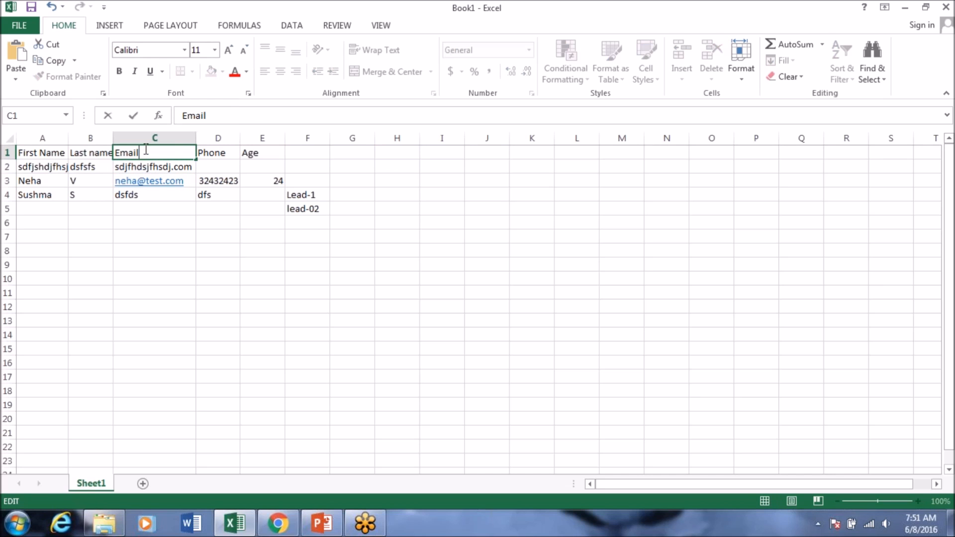
# - Bring up the Salesforce browser window briefly, return to the PowerPoint slide, and highlight the word Picklist in the data type list
pyautogui.click(277, 529)
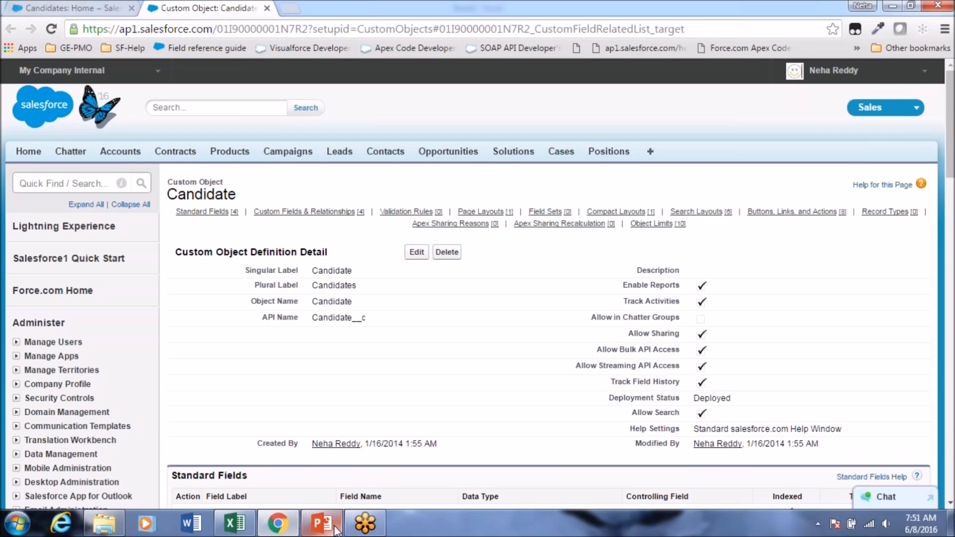
pyautogui.click(336, 530)
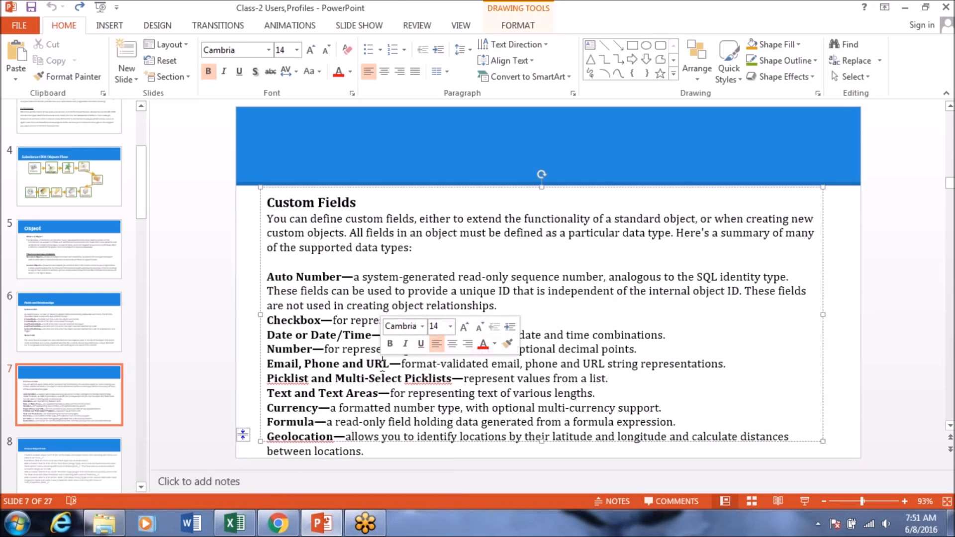
pyautogui.doubleClick(279, 381)
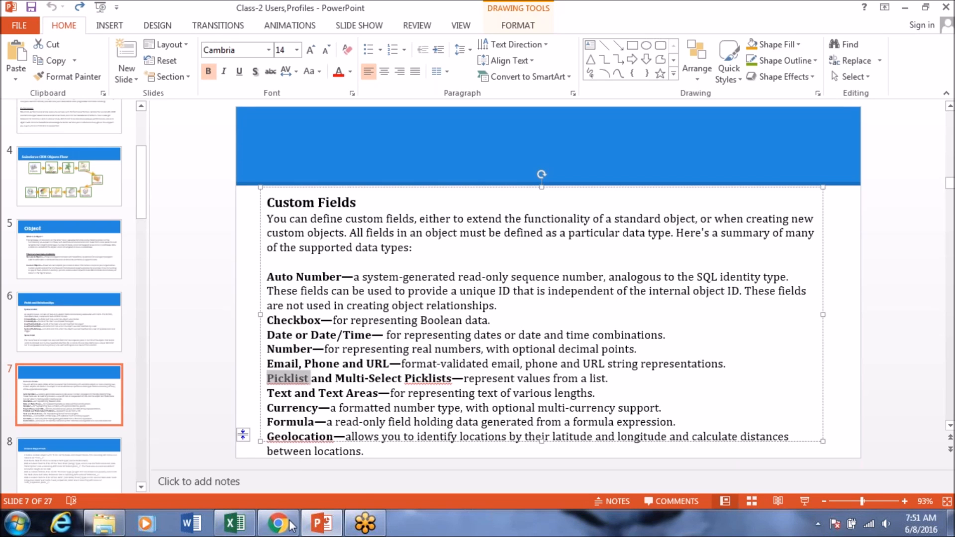
pyautogui.moveTo(290, 526)
pyautogui.click(399, 376)
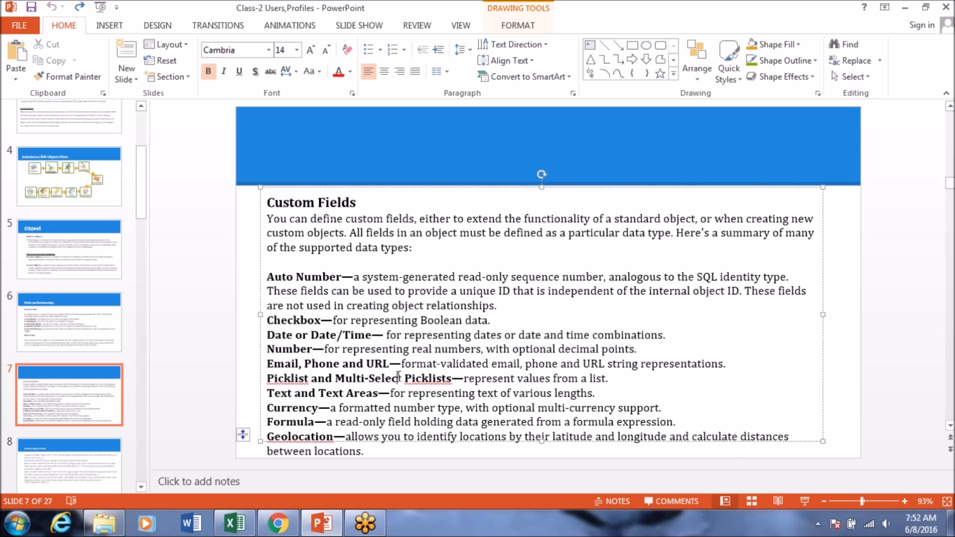
pyautogui.doubleClick(290, 378)
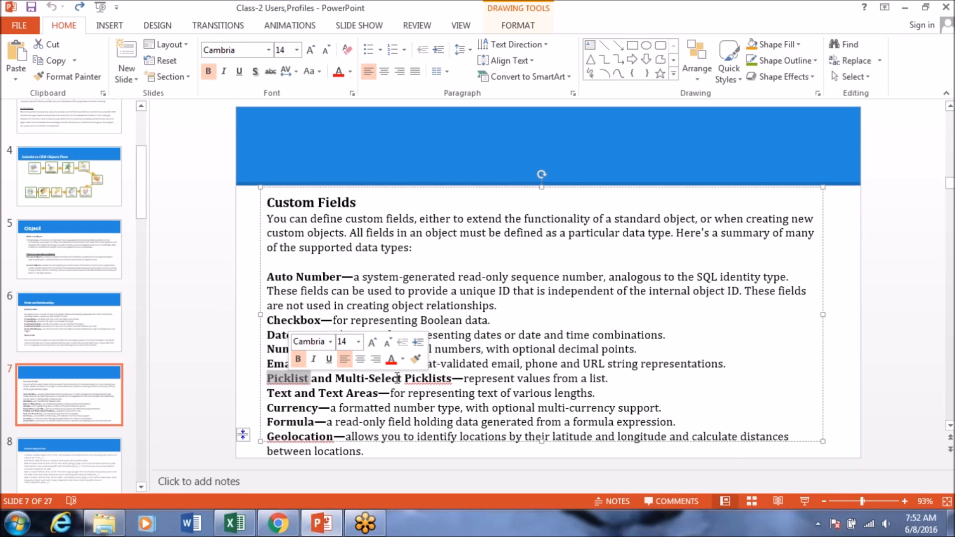
# - Highlight the full Picklist and Multi-Select Picklists line and the Text and Text Areas line
pyautogui.moveTo(338, 377); pyautogui.dragTo(439, 376)
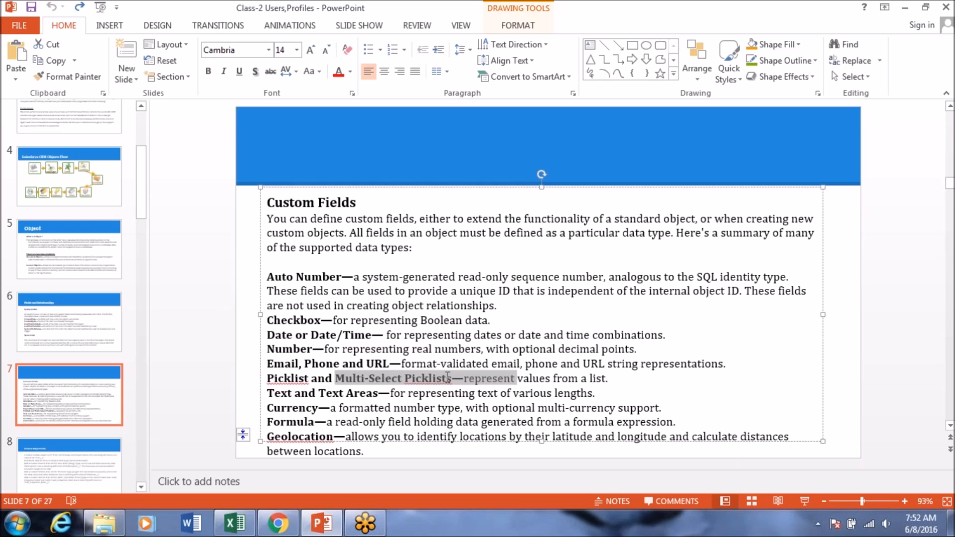
pyautogui.moveTo(448, 377); pyautogui.dragTo(629, 377)
pyautogui.moveTo(268, 378); pyautogui.dragTo(609, 377)
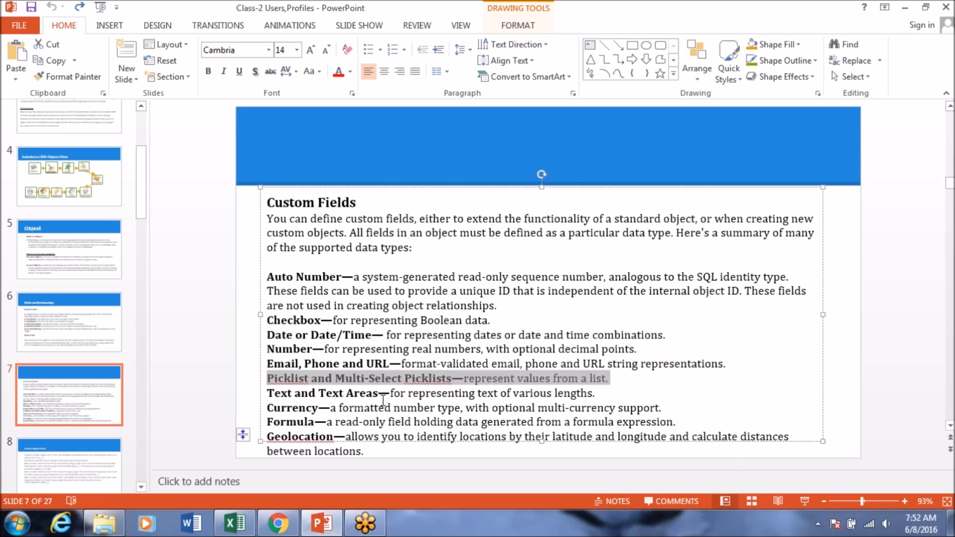
pyautogui.moveTo(279, 397); pyautogui.dragTo(612, 390)
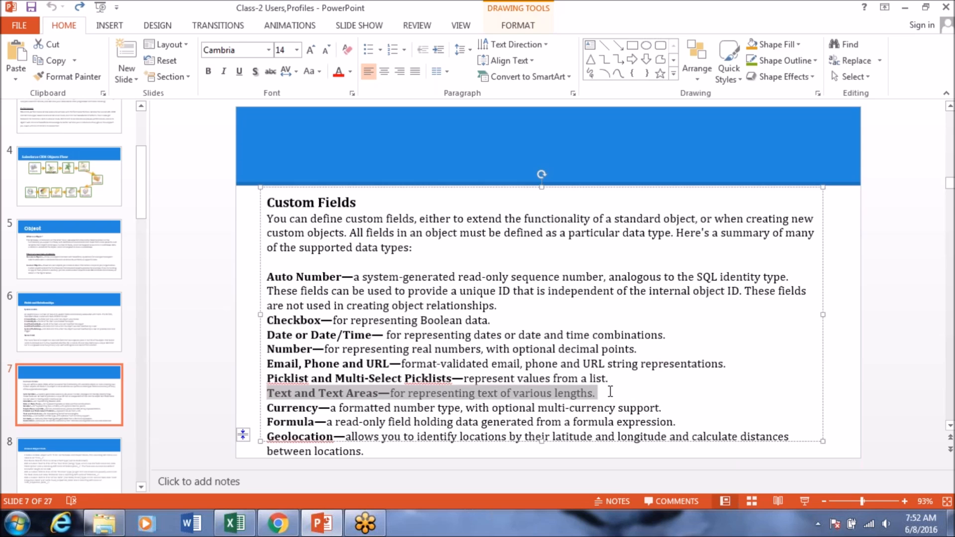
pyautogui.click(274, 394)
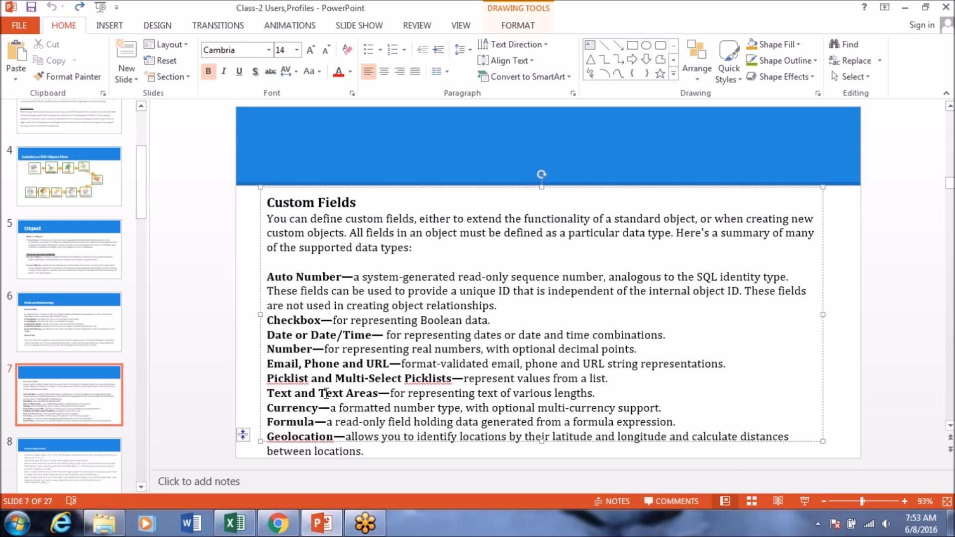
# - Highlight the Text and Text Areas wording, the full Currency line, and its phrase optional multi-currency support
pyautogui.moveTo(322, 393); pyautogui.dragTo(614, 398)
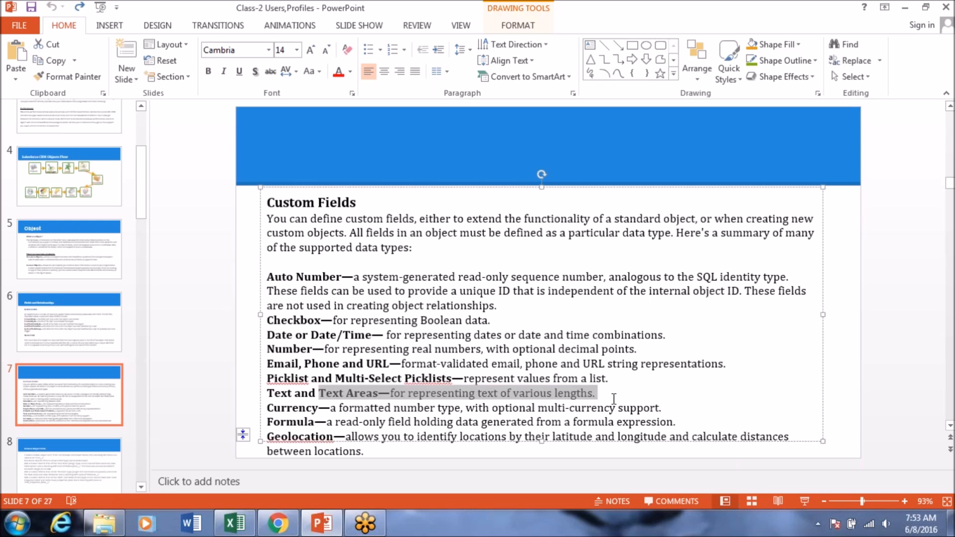
pyautogui.doubleClick(286, 394)
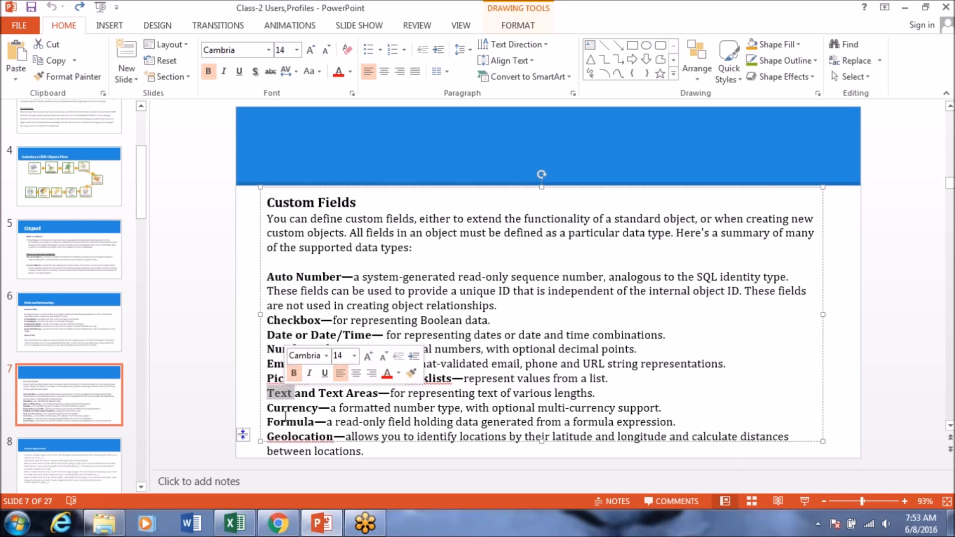
pyautogui.click(286, 410)
pyautogui.doubleClick(286, 410)
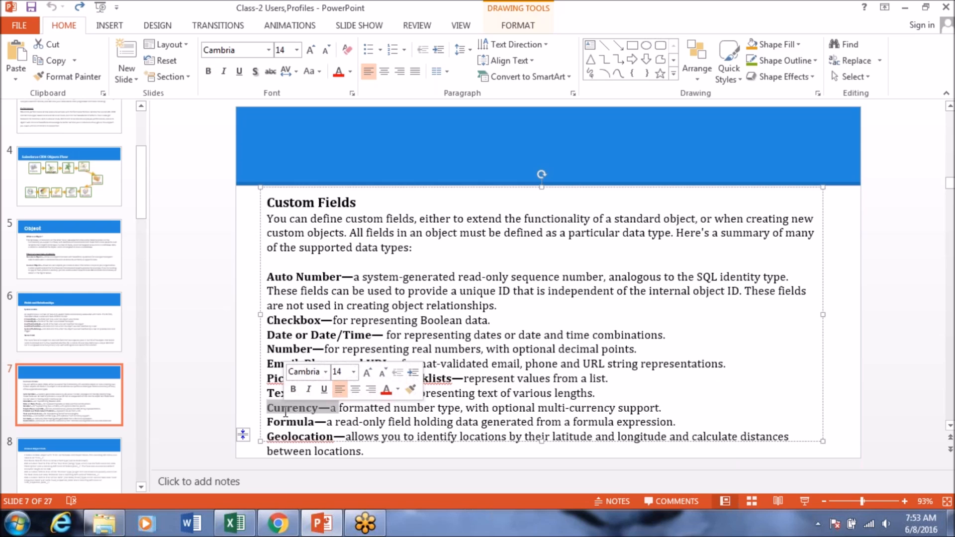
pyautogui.tripleClick(285, 409)
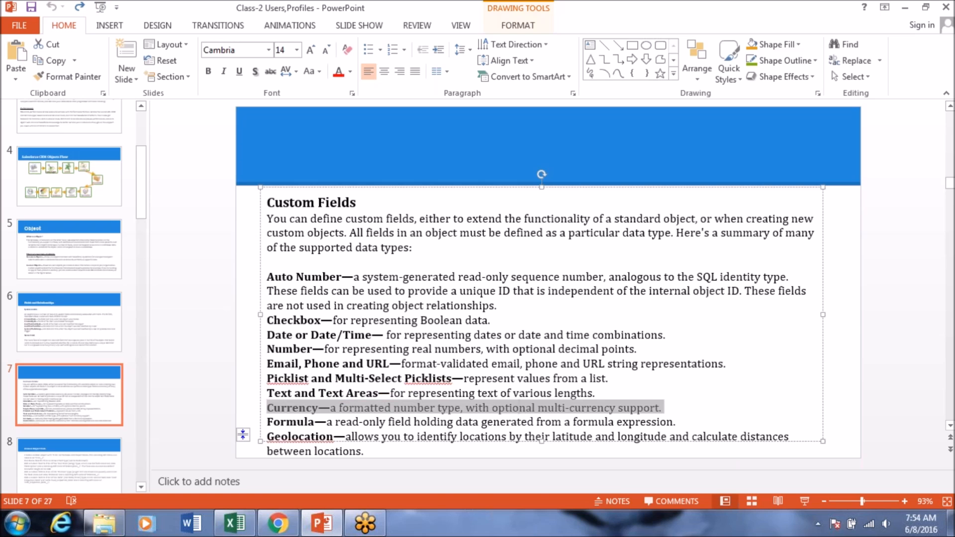
pyautogui.click(519, 408)
pyautogui.moveTo(493, 408); pyautogui.dragTo(703, 405)
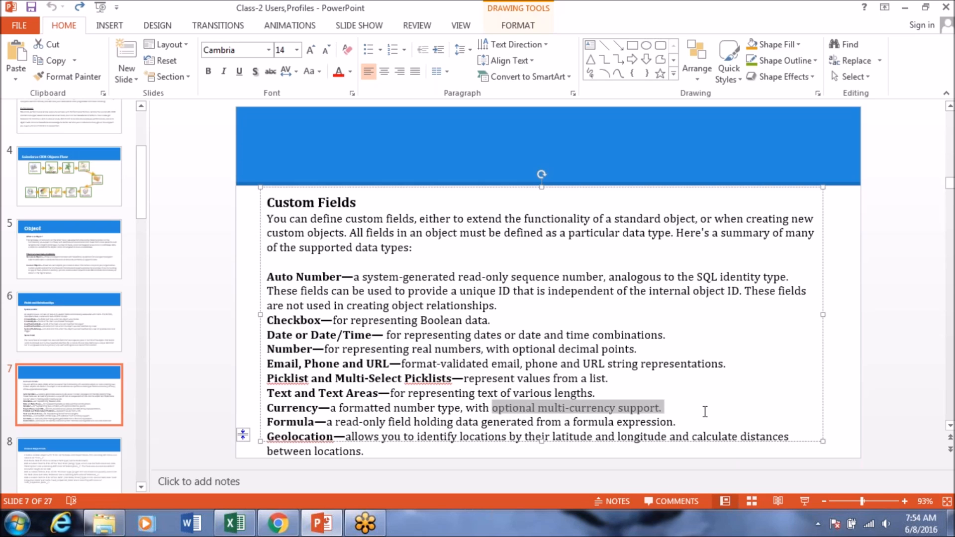
# - Highlight the full Formula line in the data type list
pyautogui.doubleClick(286, 427)
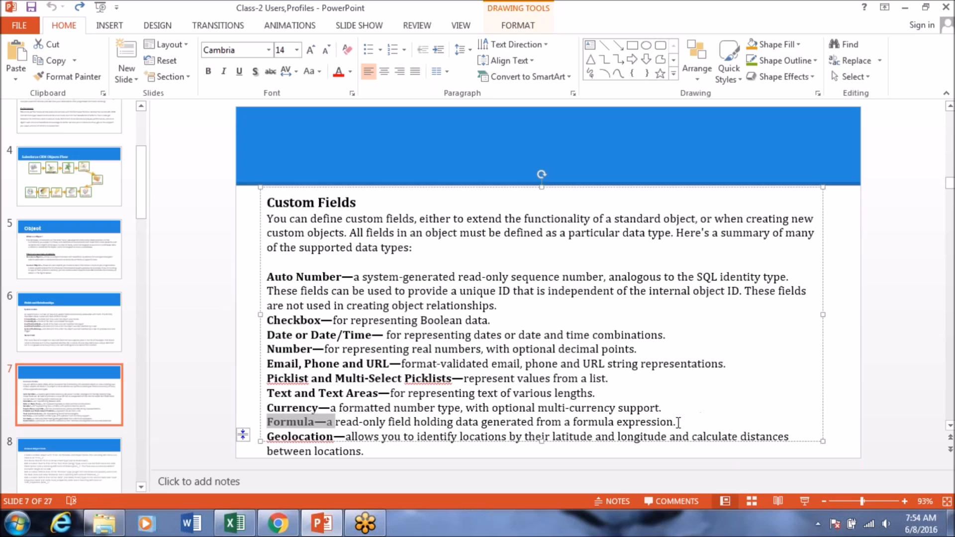
pyautogui.moveTo(678, 421); pyautogui.dragTo(617, 421)
pyautogui.moveTo(491, 418); pyautogui.dragTo(267, 419)
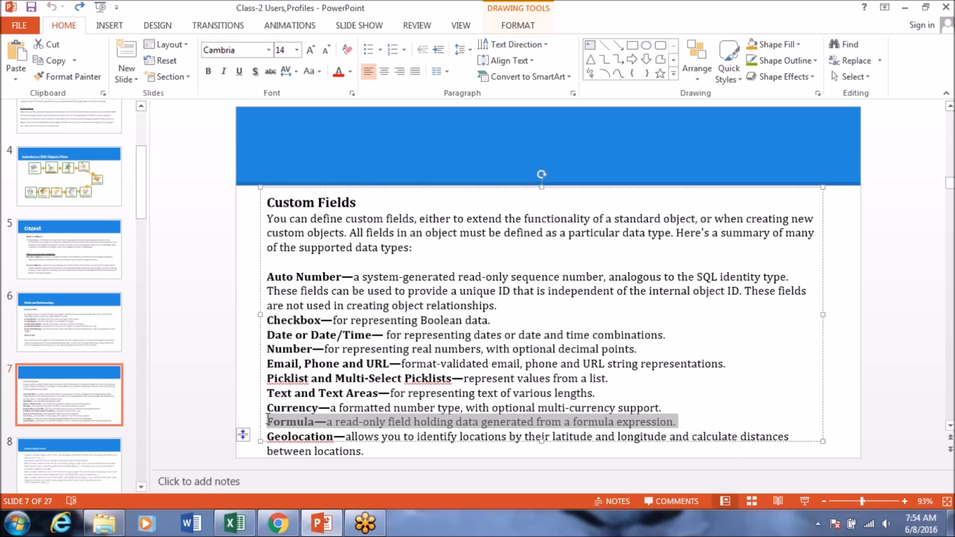
# - Switch to the Excel workbook, enter the headers Number 1 in G1 and Number2 in H1, and select both cells
pyautogui.click(234, 522)
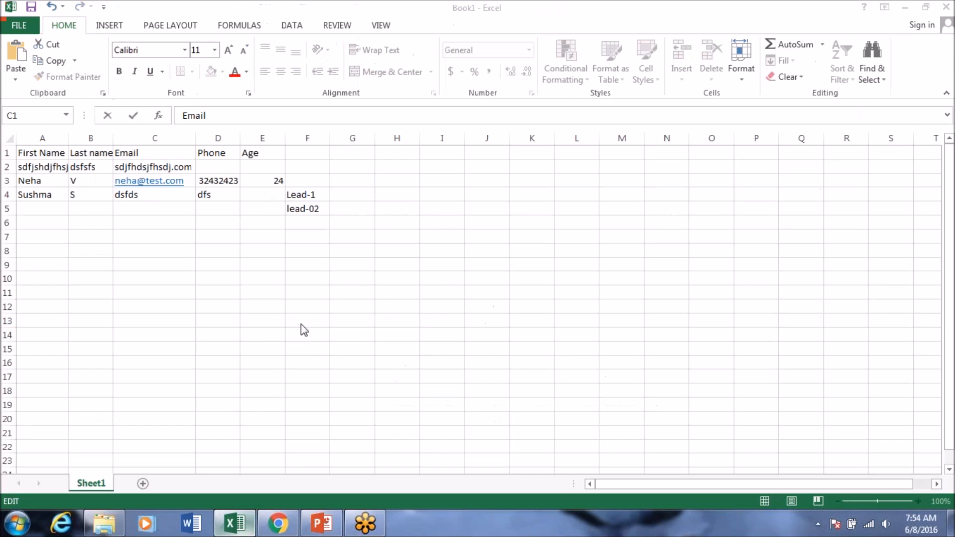
pyautogui.click(353, 159)
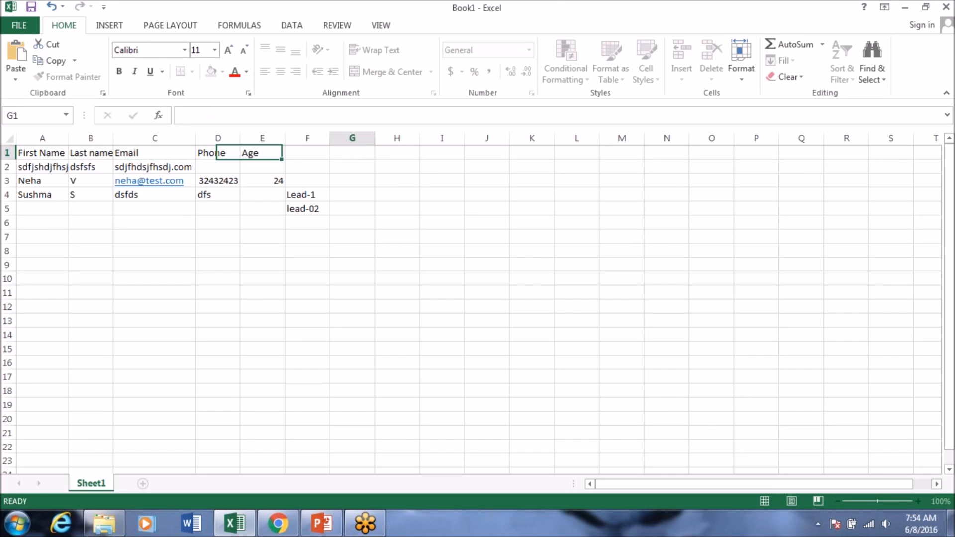
pyautogui.write('Num')
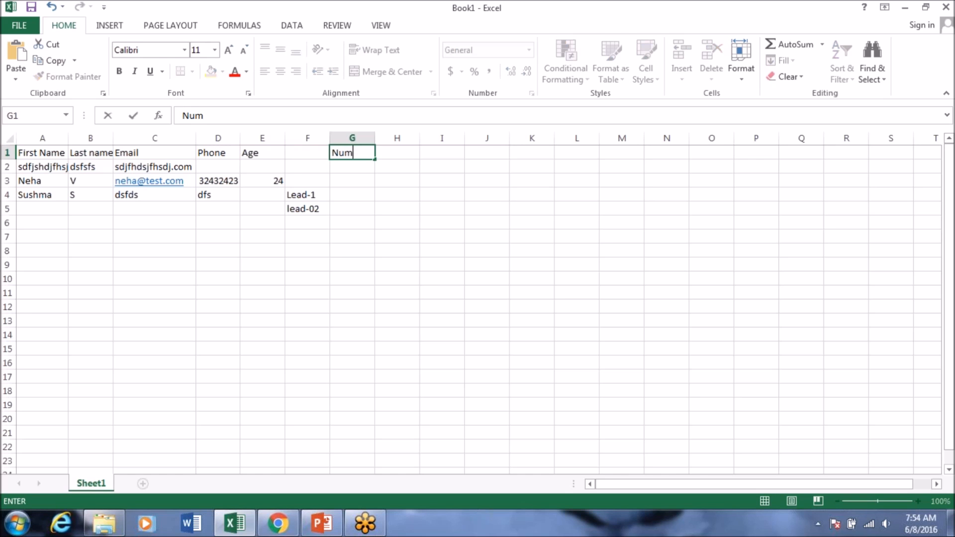
pyautogui.write('ber 1')
pyautogui.press('Tab')
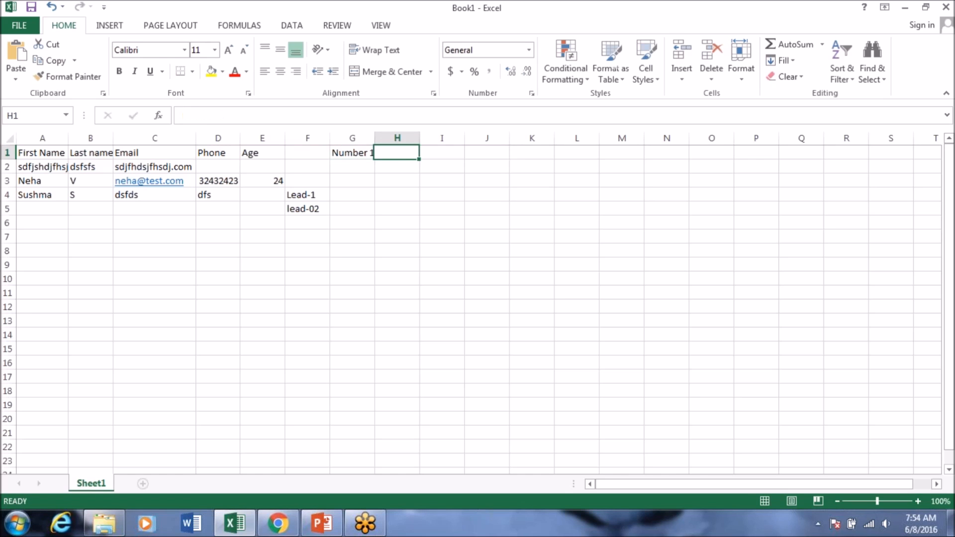
pyautogui.write('Num')
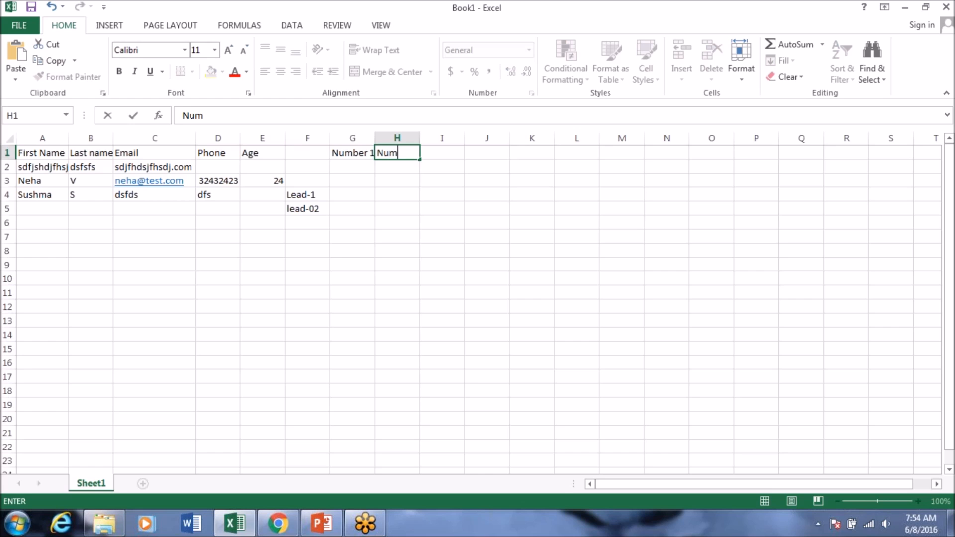
pyautogui.write('ber2')
pyautogui.press('Tab')
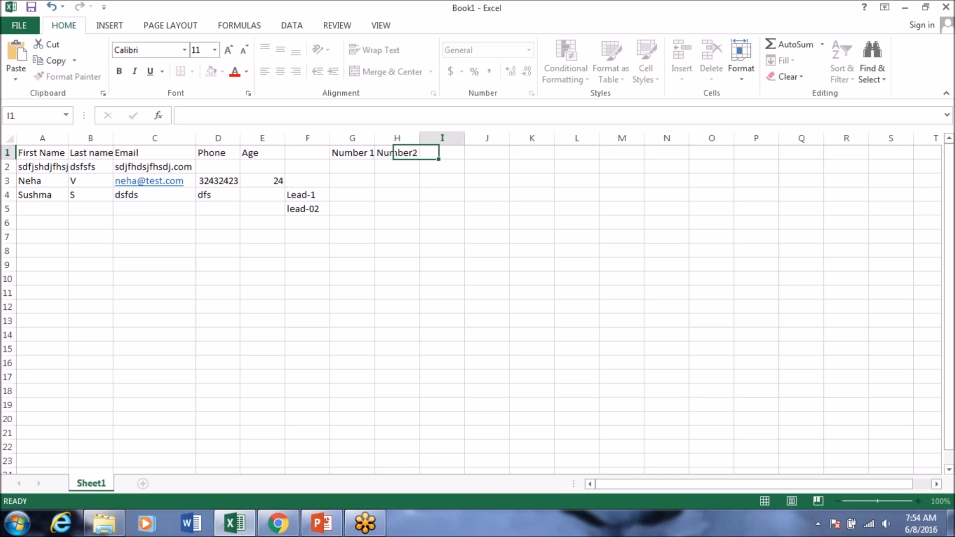
pyautogui.moveTo(351, 156); pyautogui.dragTo(393, 153)
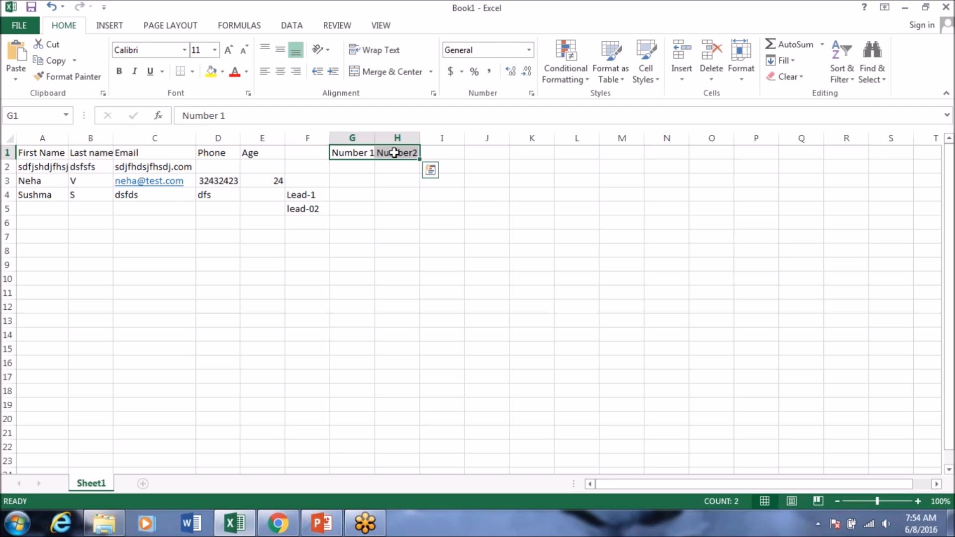
# - Enter the header Total in I1 beside Number2
pyautogui.click(433, 149)
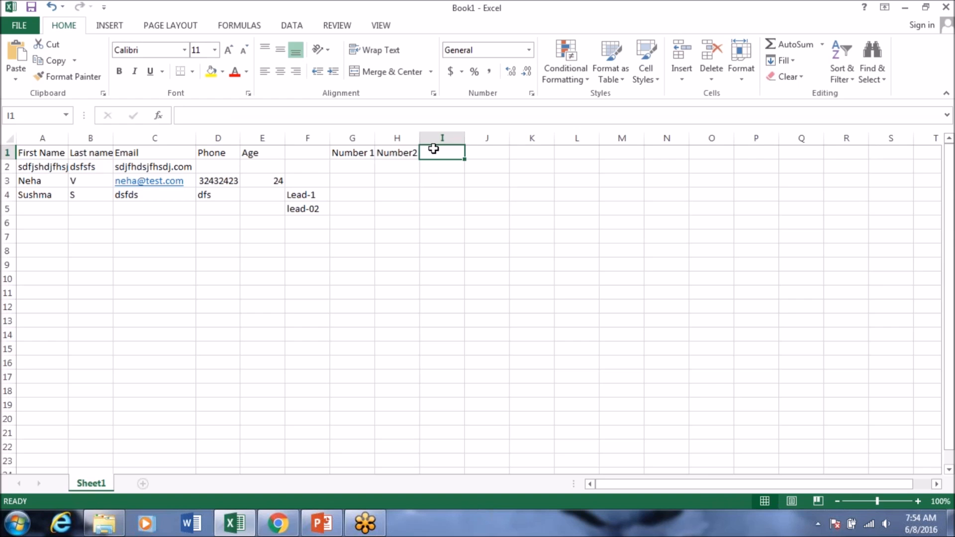
pyautogui.write('Numbe')
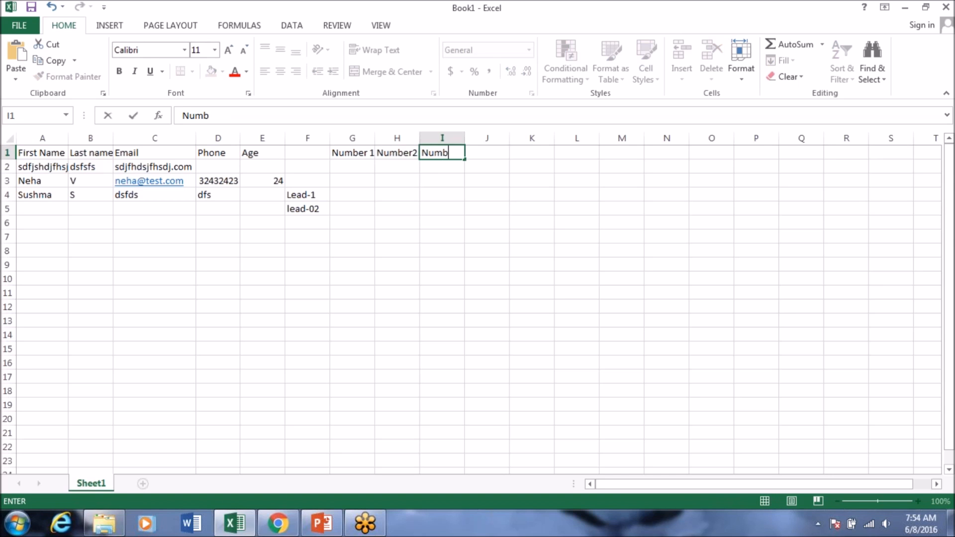
pyautogui.press('BackSpace')
pyautogui.press('BackSpace')
pyautogui.press('BackSpace')
pyautogui.press('BackSpace')
pyautogui.press('BackSpace')
pyautogui.write('Total')
pyautogui.click(364, 163)
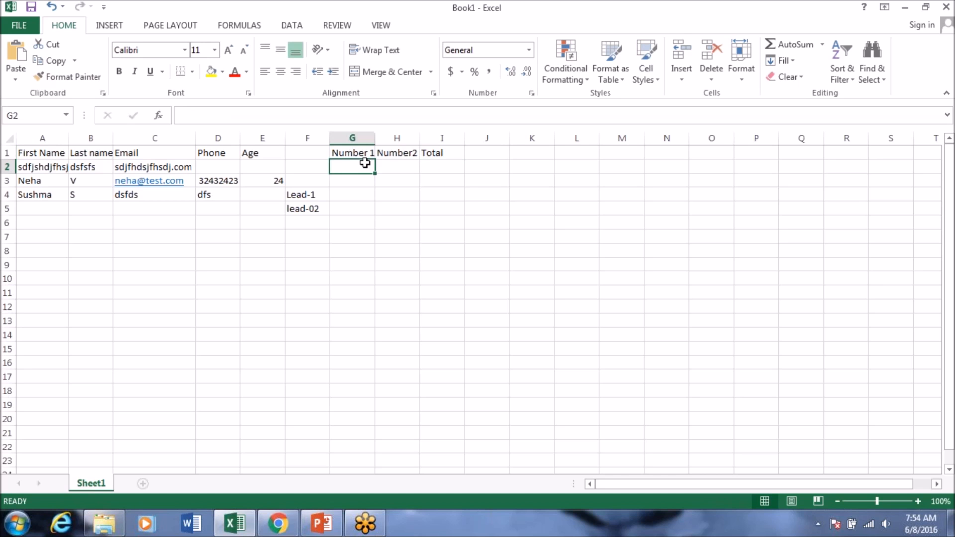
pyautogui.click(431, 152)
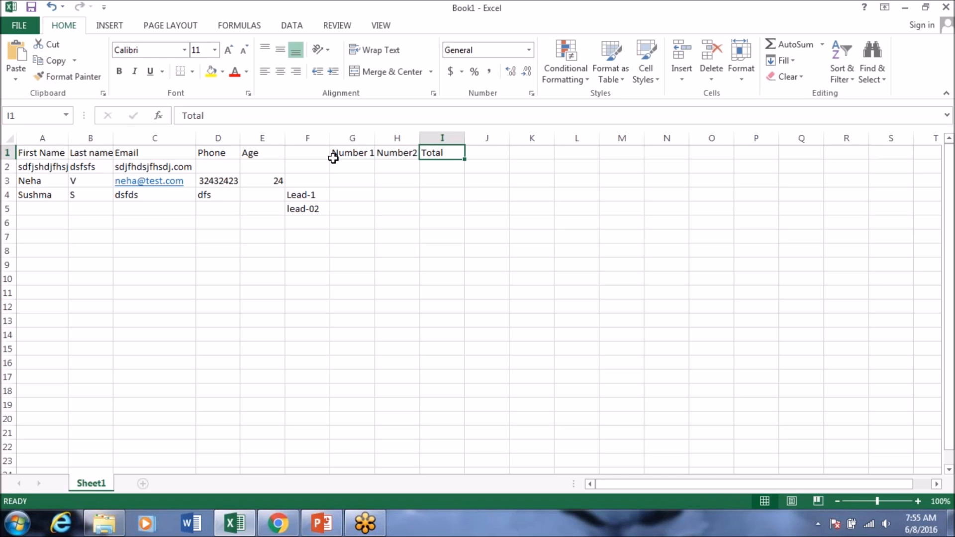
# - Fill G2 with 2, H2 with 3 and I2 with 5, and select the headers G1 through I1
pyautogui.click(344, 167)
pyautogui.write('2')
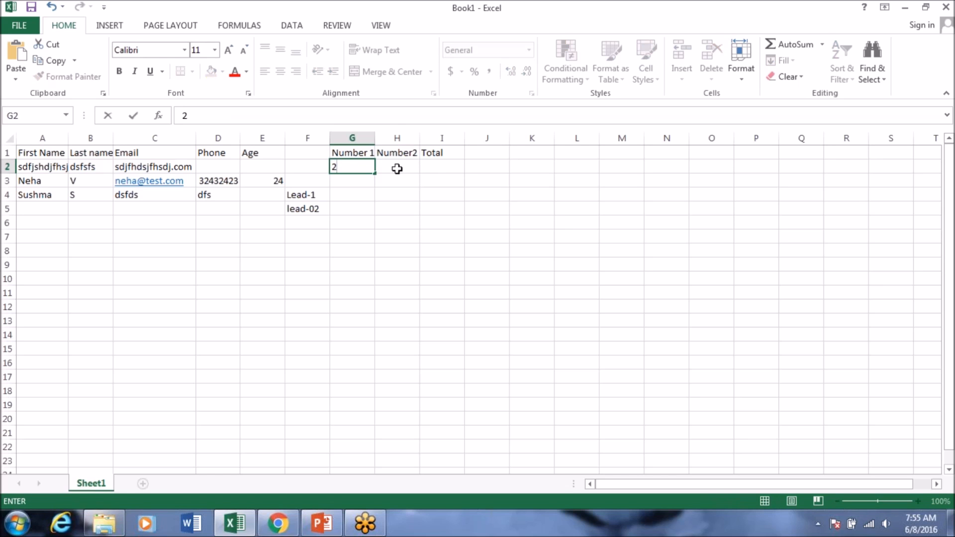
pyautogui.click(397, 168)
pyautogui.write('3')
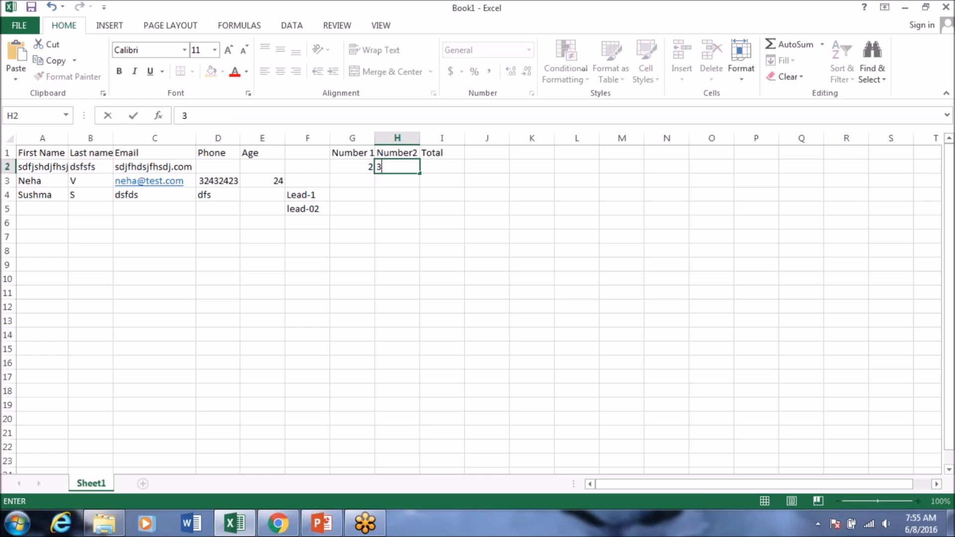
pyautogui.click(436, 166)
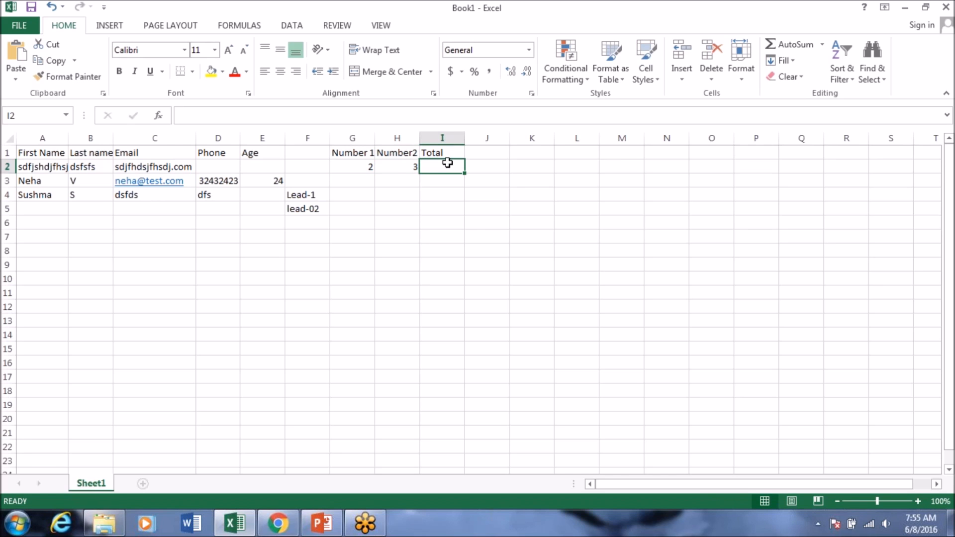
pyautogui.write('5')
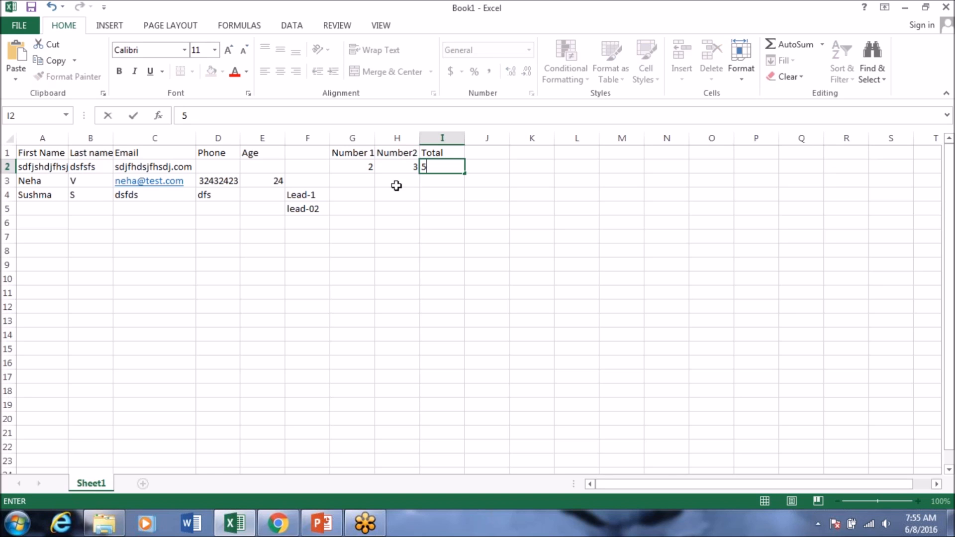
pyautogui.click(354, 153)
pyautogui.moveTo(387, 153); pyautogui.dragTo(440, 154)
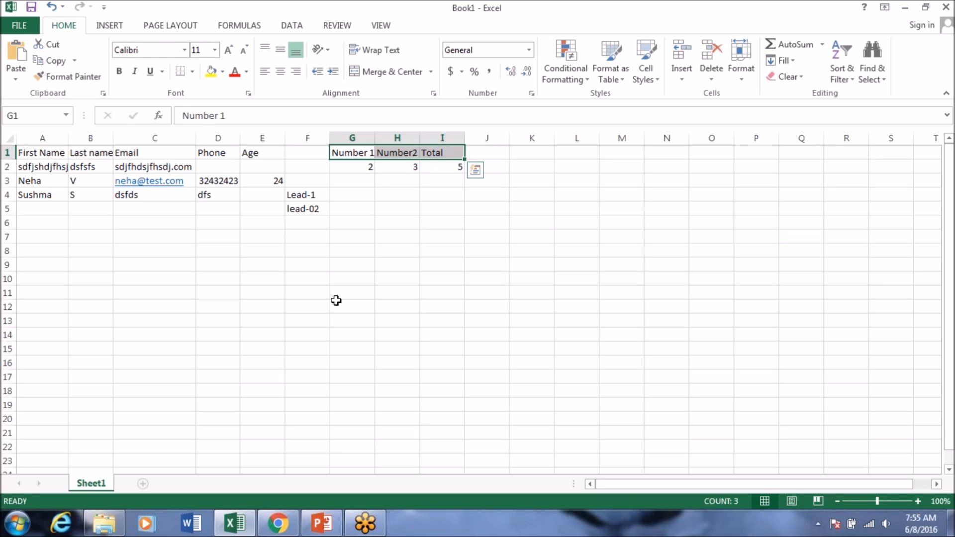
# - Return to the PowerPoint Custom Fields slide and highlight the Formula line again
pyautogui.click(321, 523)
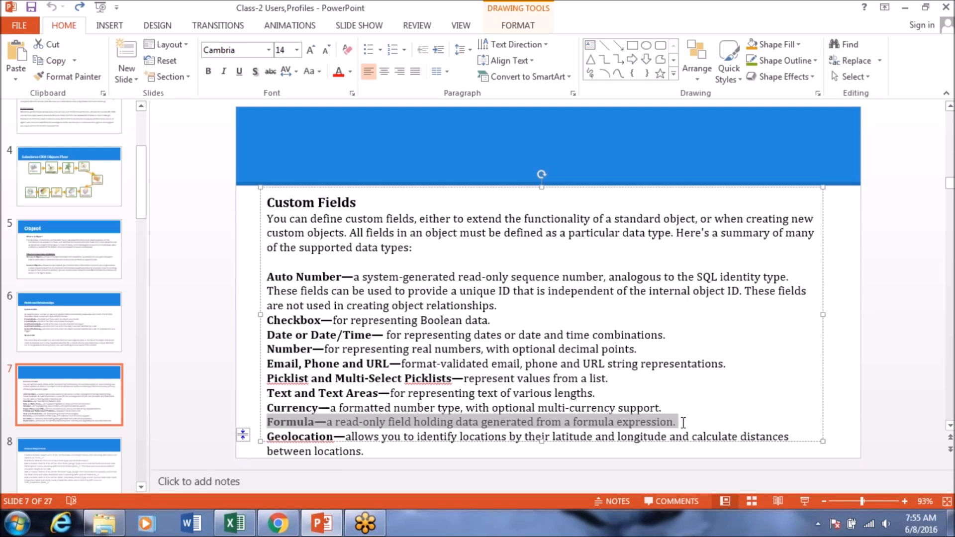
pyautogui.click(684, 421)
pyautogui.moveTo(678, 422); pyautogui.dragTo(269, 422)
# - Highlight the Geolocation entry, and select the data type list from Currency up to the supported data types line
pyautogui.click(370, 452)
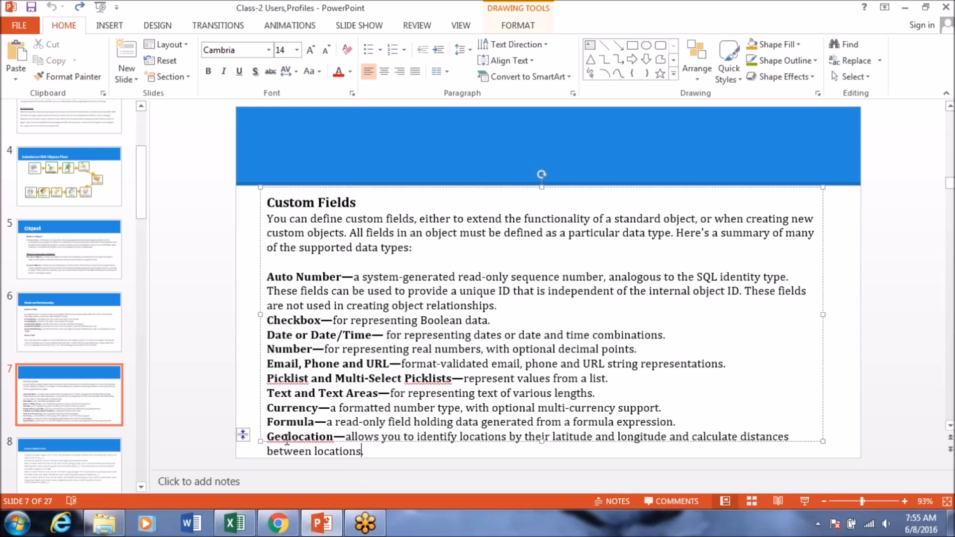
pyautogui.keyDown('shift'); pyautogui.click(265, 435); pyautogui.keyUp('shift')
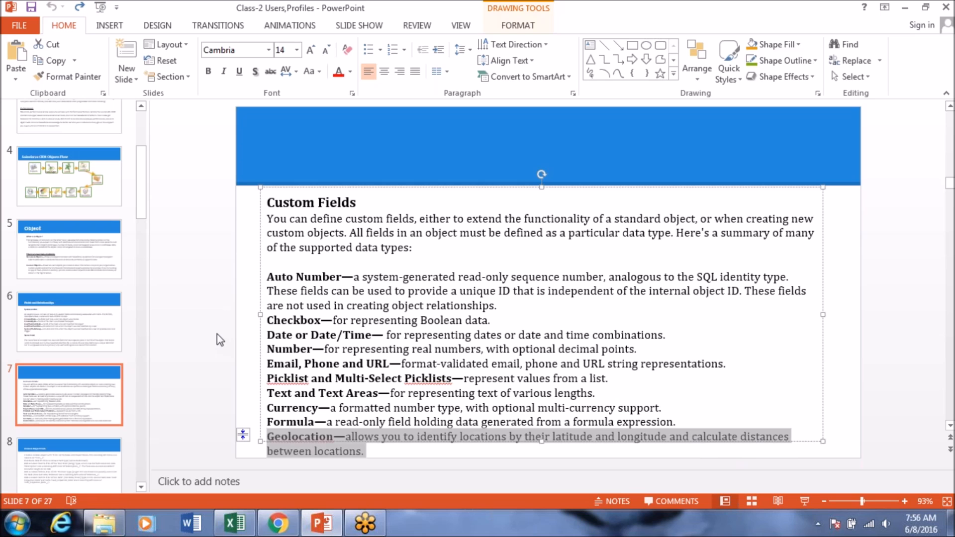
pyautogui.moveTo(268, 422); pyautogui.dragTo(366, 451)
pyautogui.moveTo(606, 408); pyautogui.dragTo(268, 247)
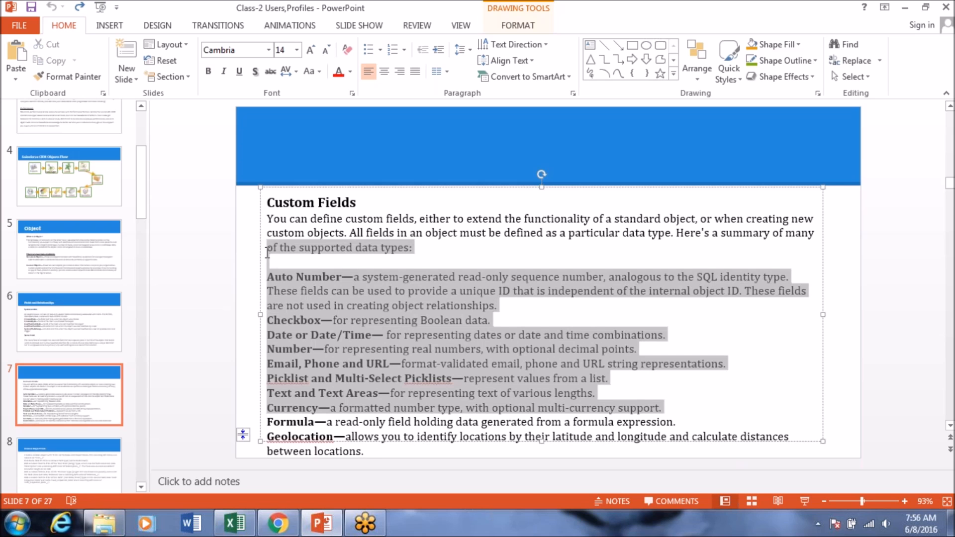
# - Review the Object, Fields and Relationships, Custom Fields and Custom Object Task slides, ending on Fields and Relationships
pyautogui.click(56, 322)
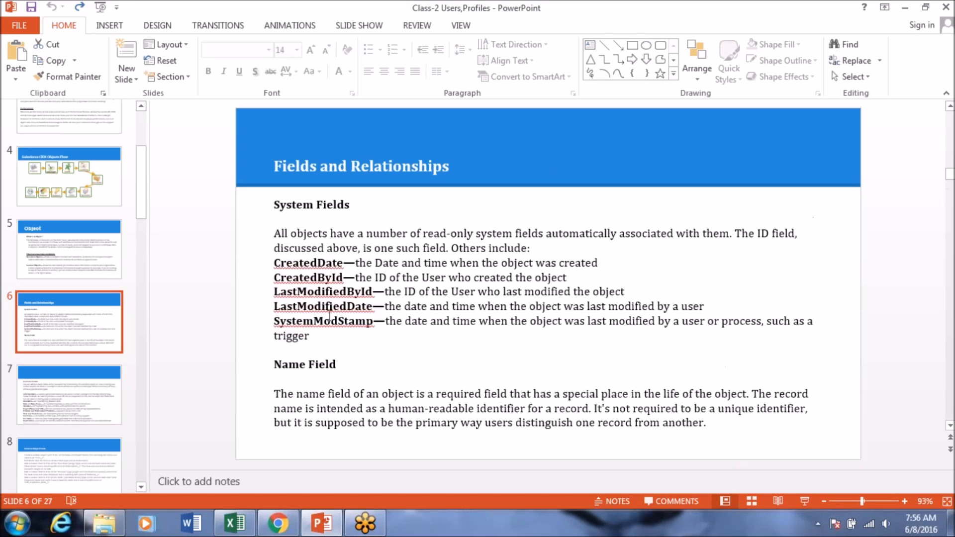
pyautogui.click(77, 400)
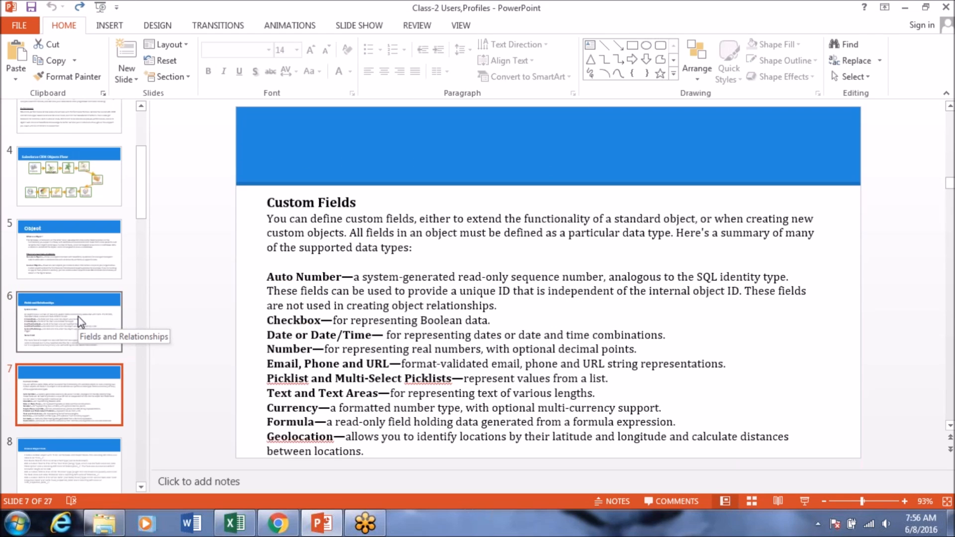
pyautogui.click(81, 276)
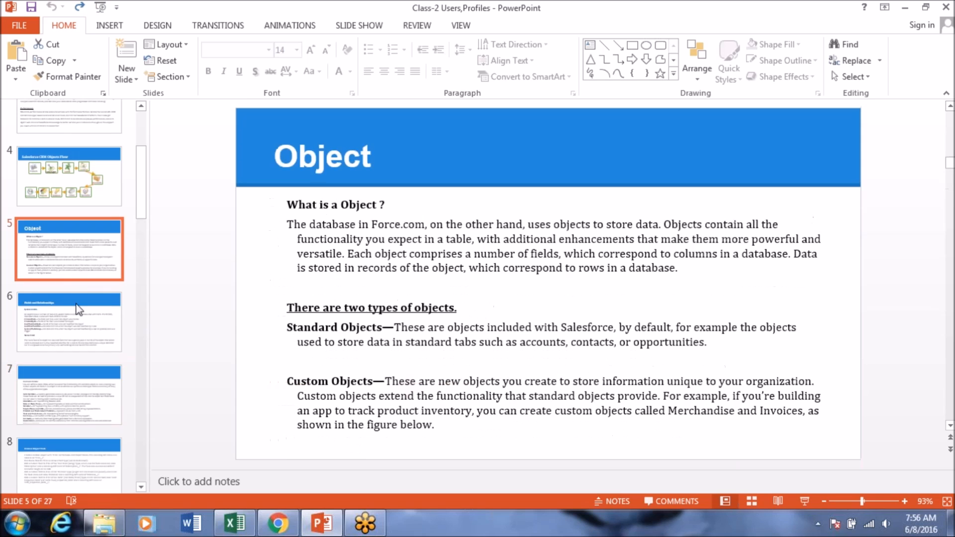
pyautogui.click(78, 337)
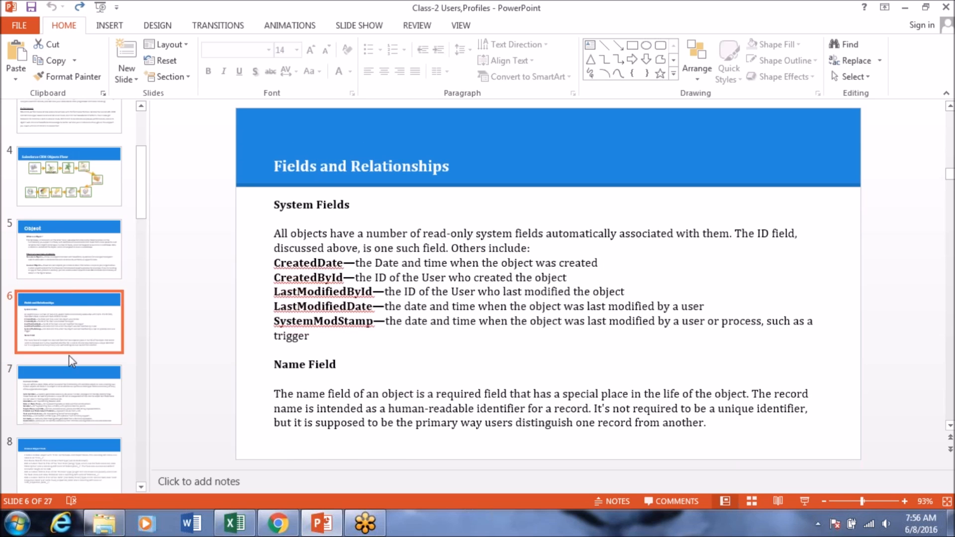
pyautogui.click(64, 390)
pyautogui.click(67, 450)
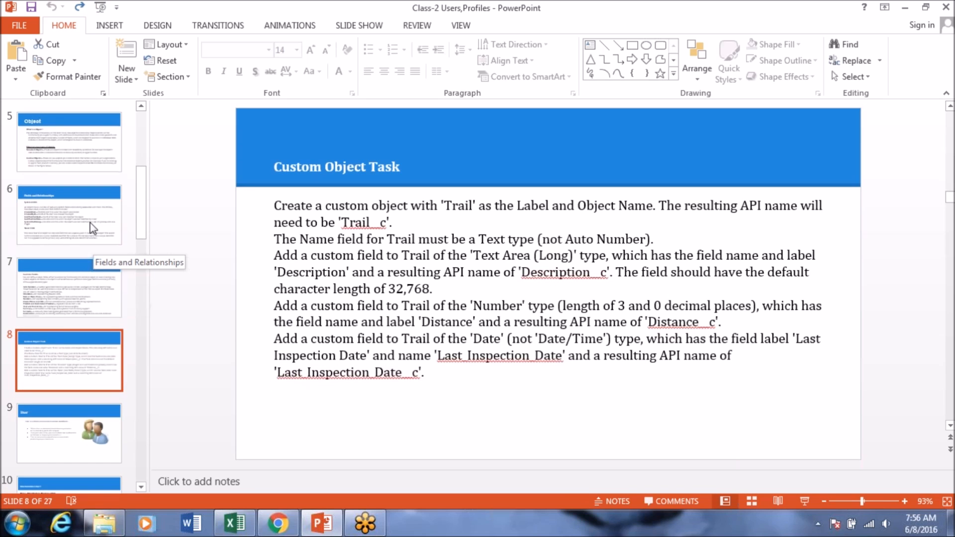
pyautogui.click(91, 220)
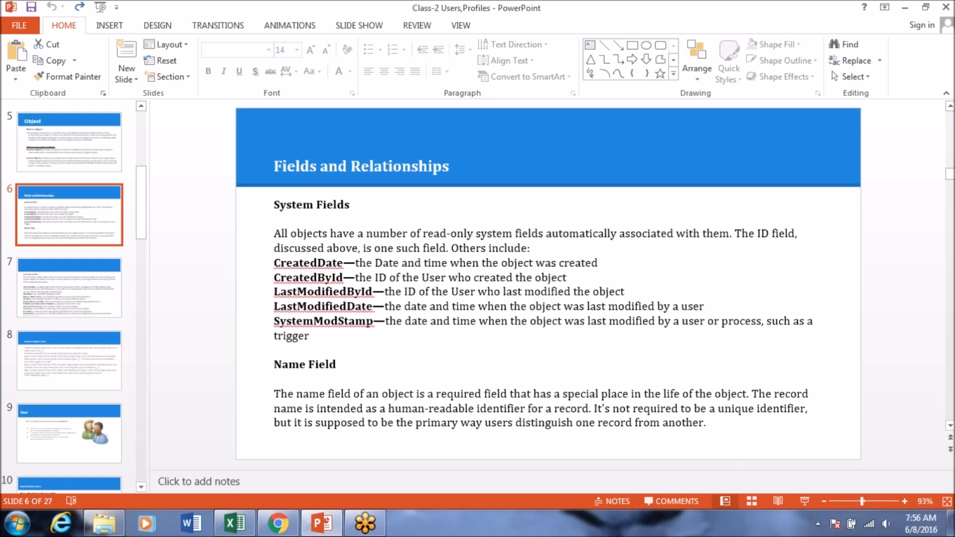
# - Bring up the Excel workbook briefly, and switch to the Salesforce Candidate custom object page in Chrome
pyautogui.click(324, 529)
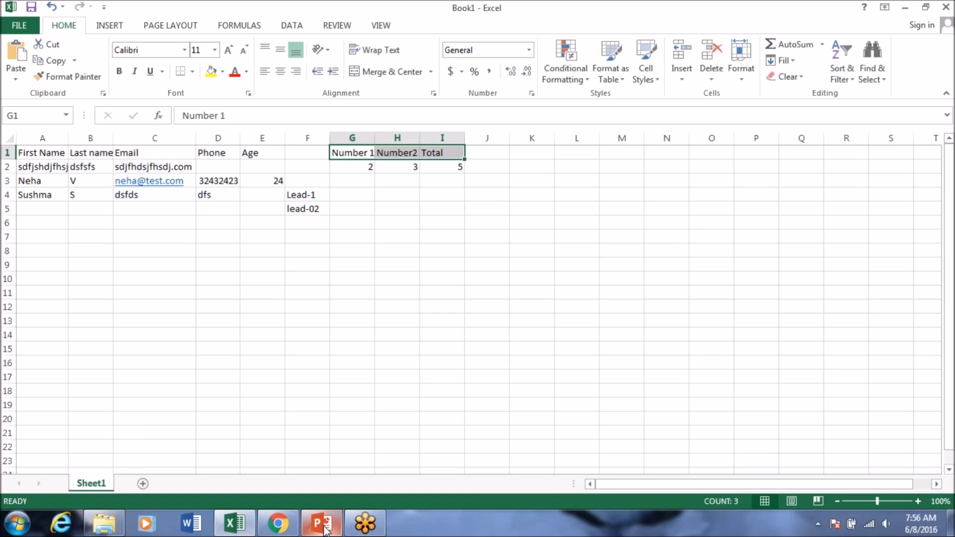
pyautogui.click(277, 523)
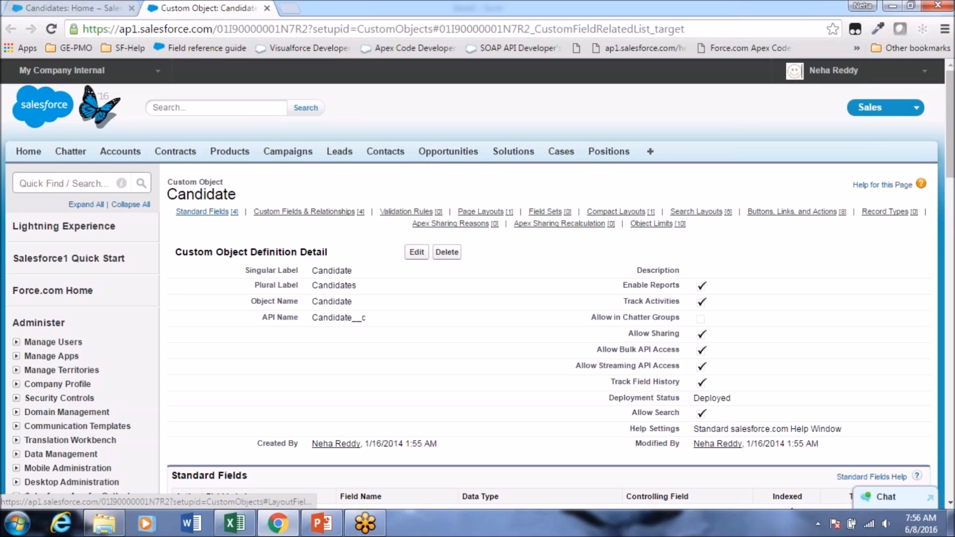
# - Highlight the Candidate object name and the custom field labels Date of Hire, Email, Offer Extended and Salary
pyautogui.moveTo(168, 194); pyautogui.dragTo(253, 191)
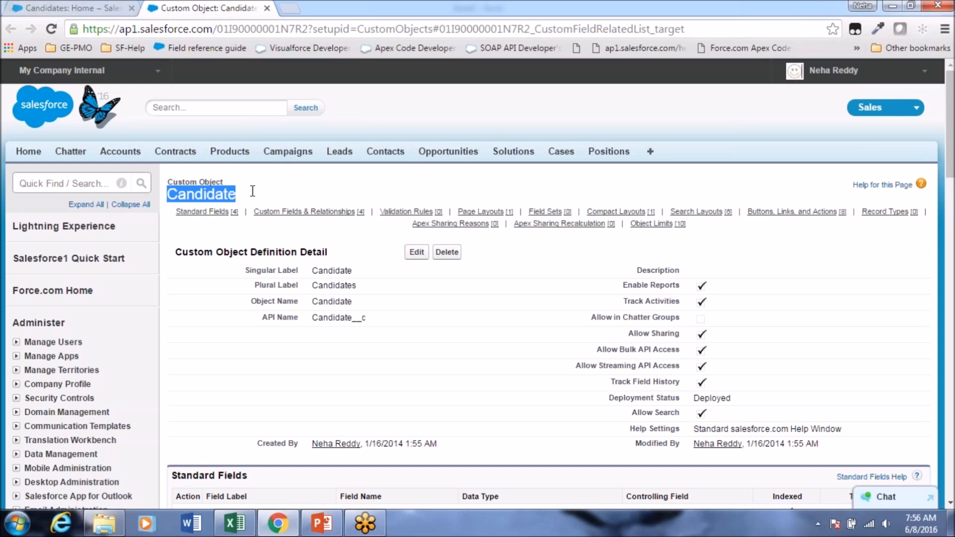
pyautogui.click(170, 195)
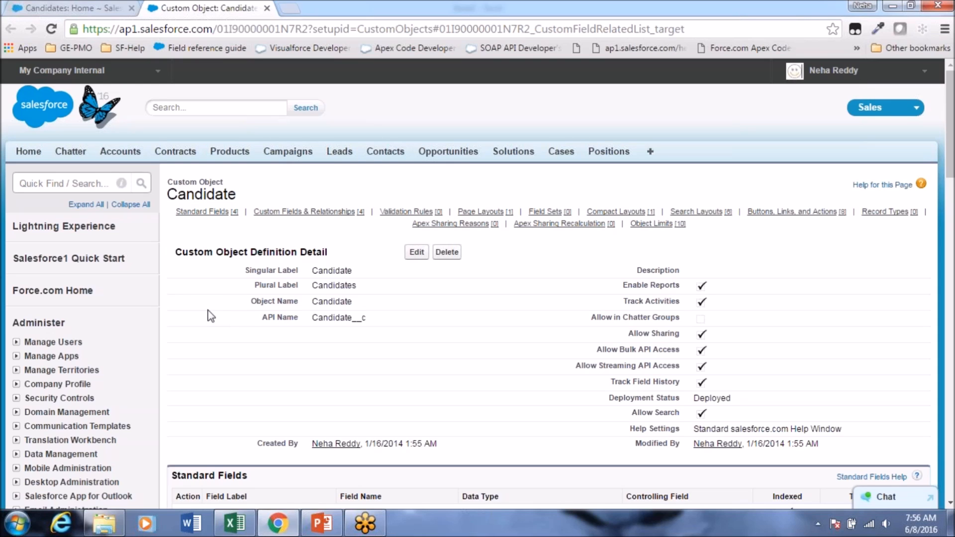
pyautogui.scroll(-5, 212, 316)
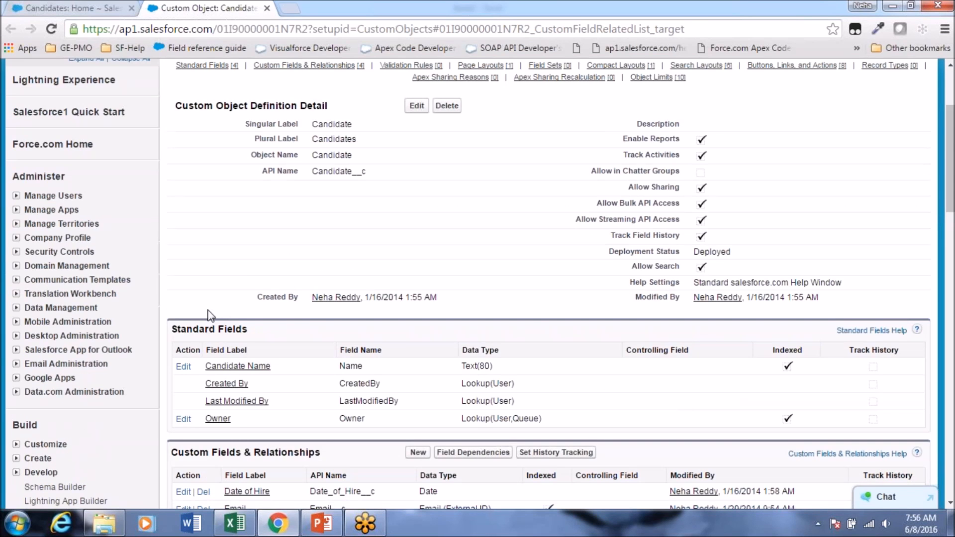
pyautogui.scroll(-3, 277, 246)
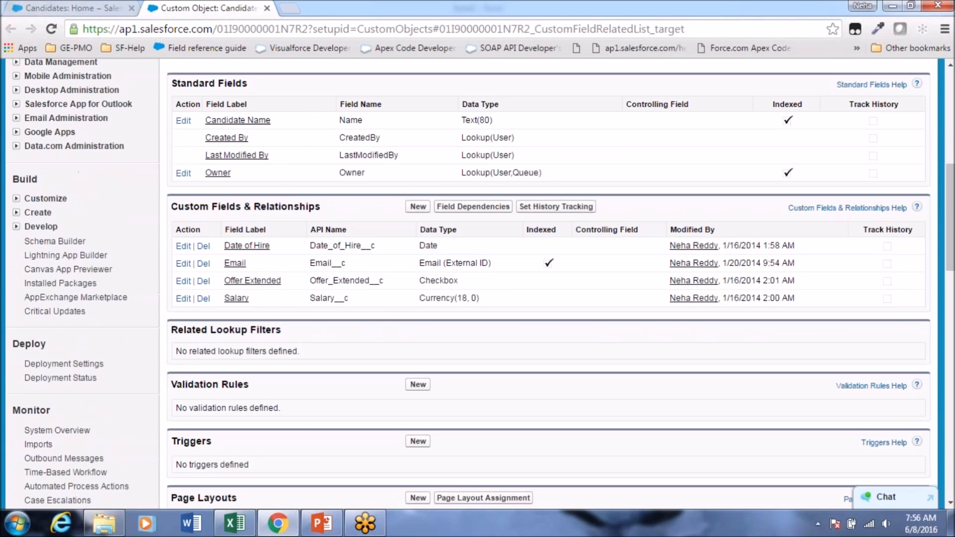
pyautogui.moveTo(271, 245); pyautogui.dragTo(225, 245)
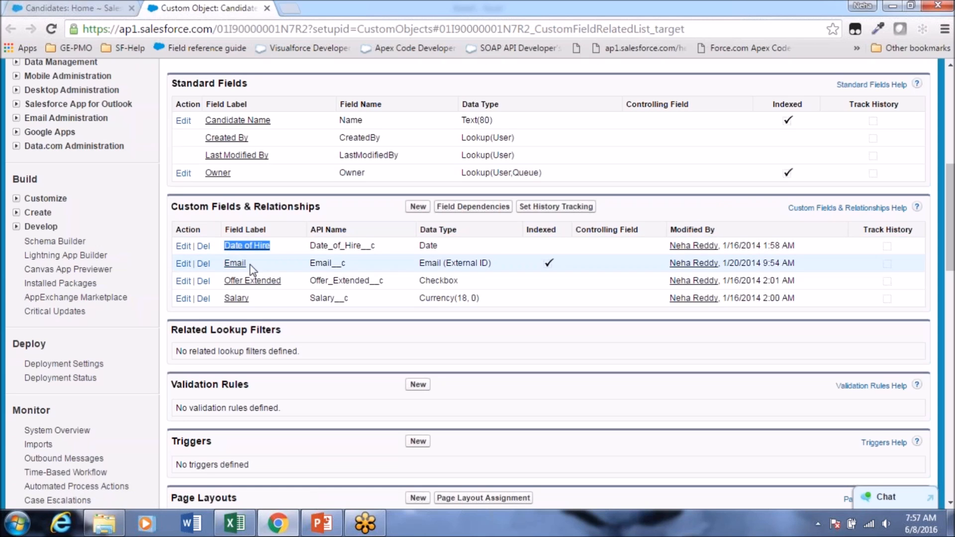
pyautogui.moveTo(248, 263); pyautogui.dragTo(224, 268)
pyautogui.moveTo(288, 281); pyautogui.dragTo(223, 280)
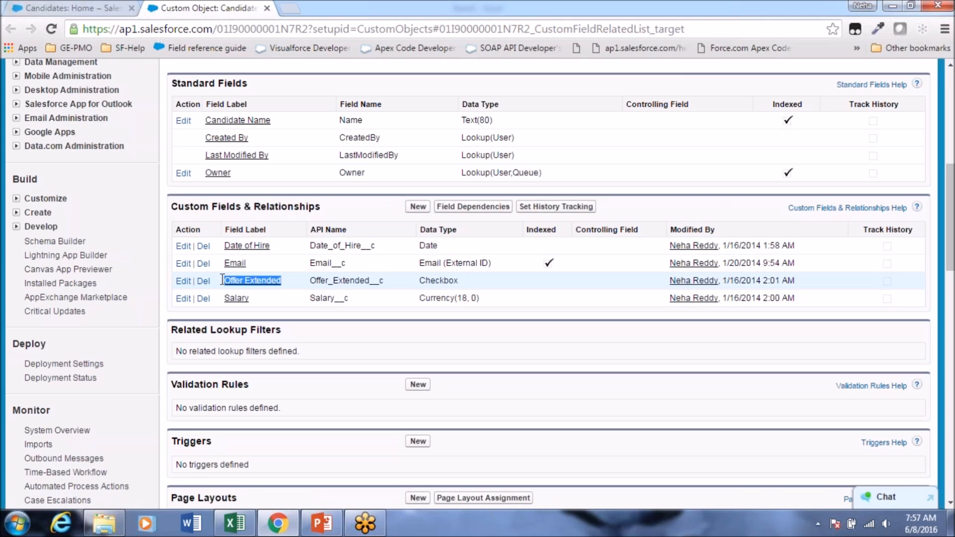
pyautogui.moveTo(260, 297); pyautogui.dragTo(225, 298)
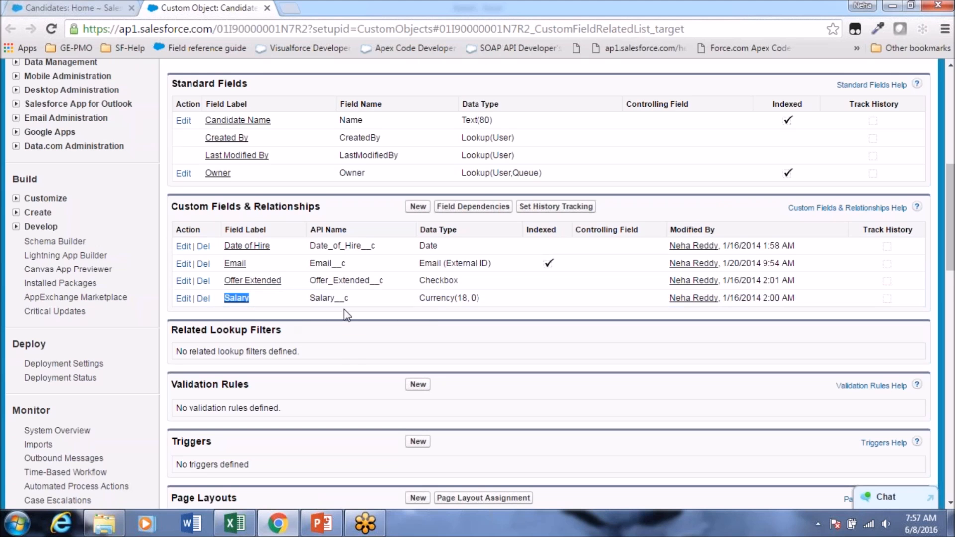
pyautogui.scroll(6, 338, 358)
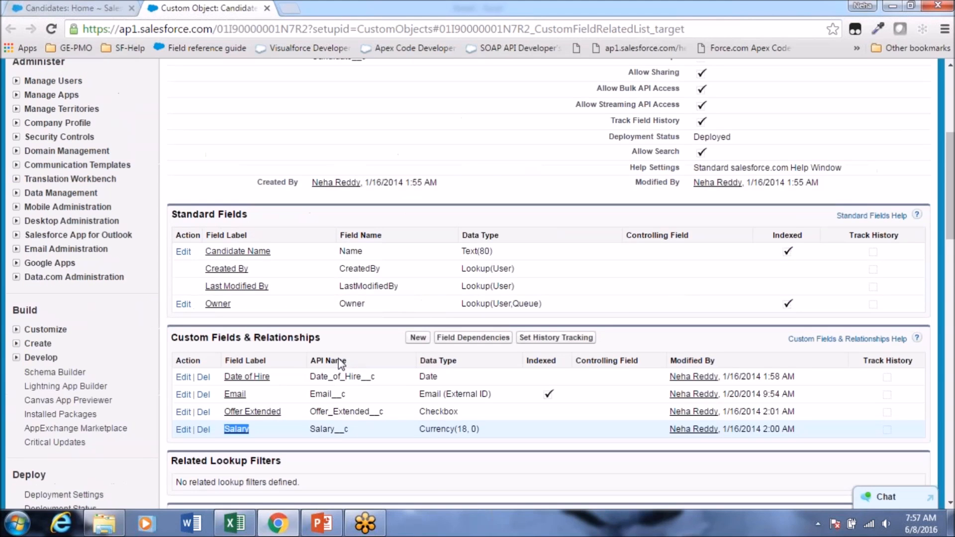
pyautogui.scroll(1, 339, 358)
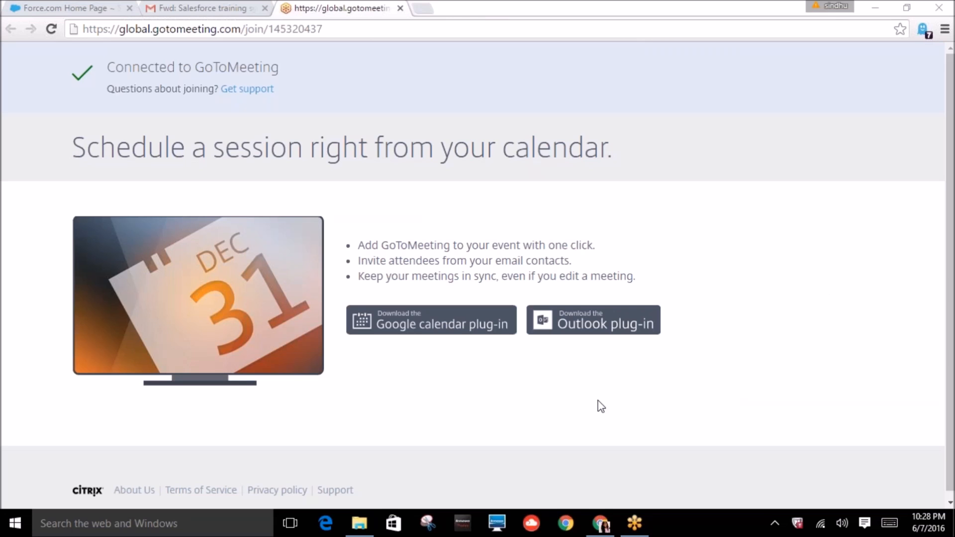
# - Switch to the Force.com Home page in the trainee's Chrome window and decline the Improved Setup welcome tour
pyautogui.moveTo(600, 529)
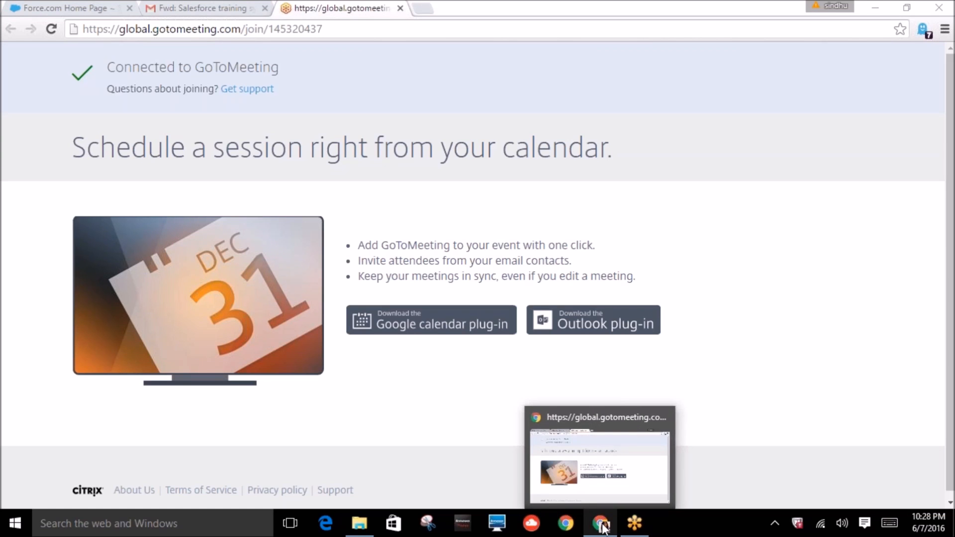
pyautogui.click(601, 526)
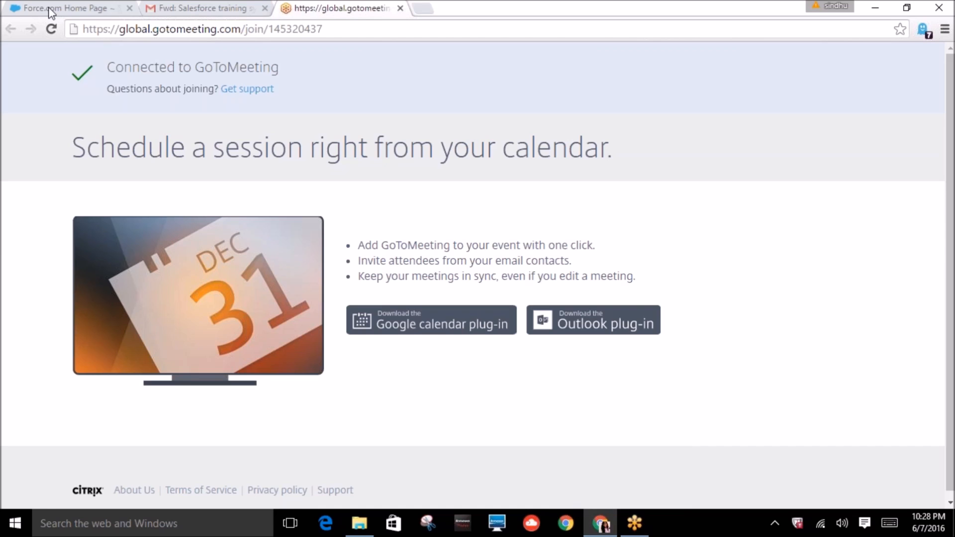
pyautogui.click(77, 9)
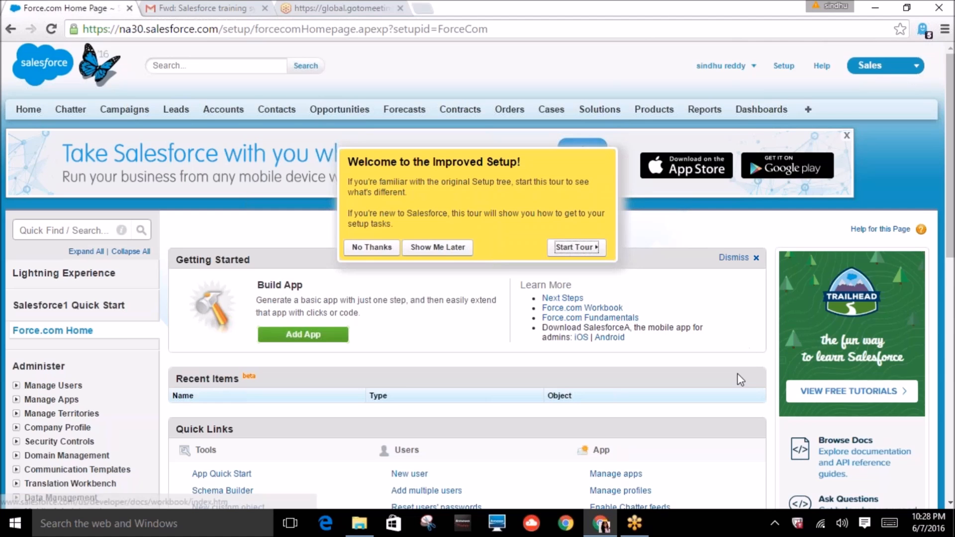
pyautogui.click(950, 503)
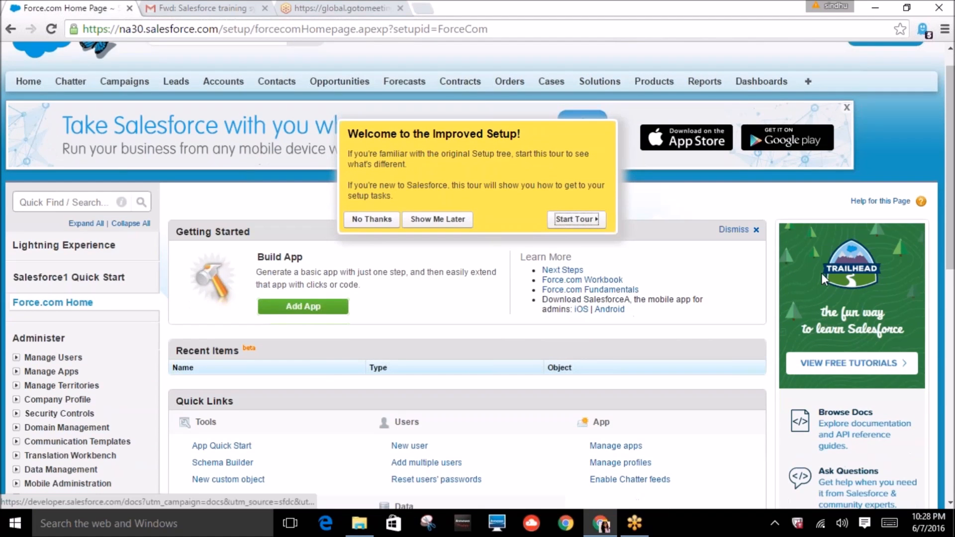
pyautogui.click(932, 278)
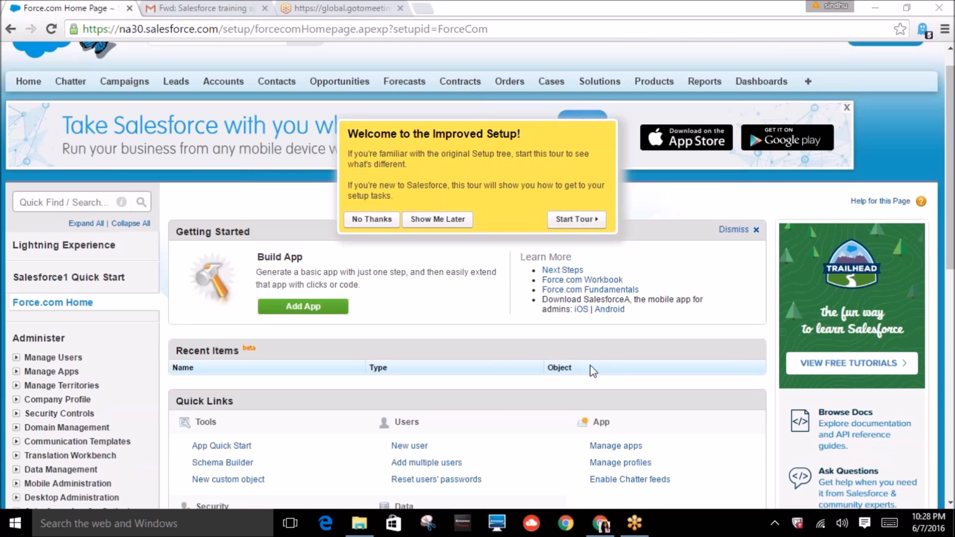
pyautogui.click(371, 218)
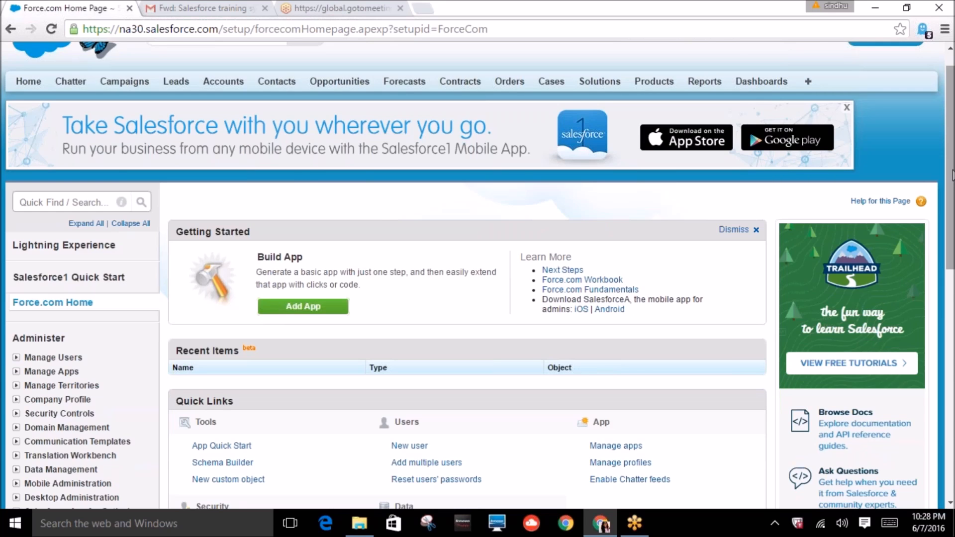
pyautogui.scroll(1, 951, 175)
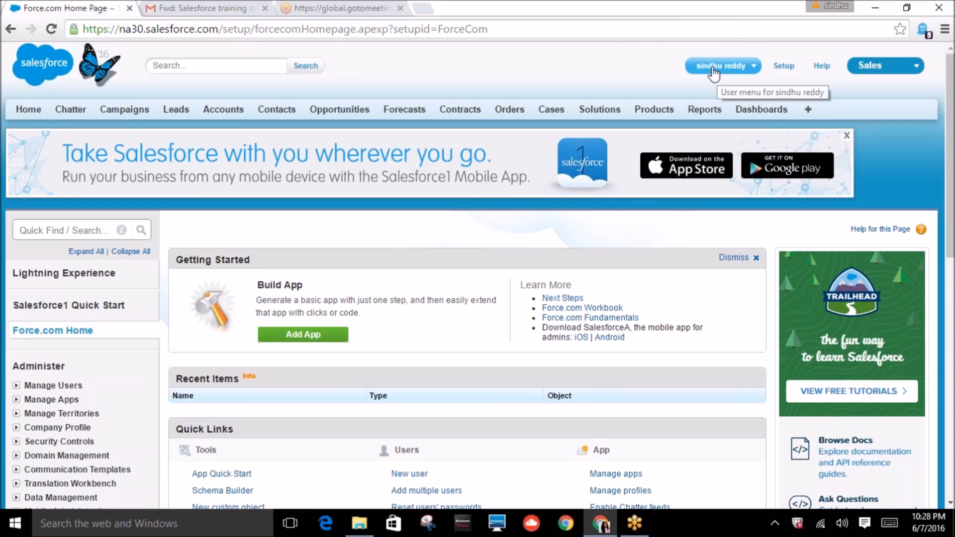
# - Enter Setup and open the Custom Objects page under Build > Create
pyautogui.click(712, 69)
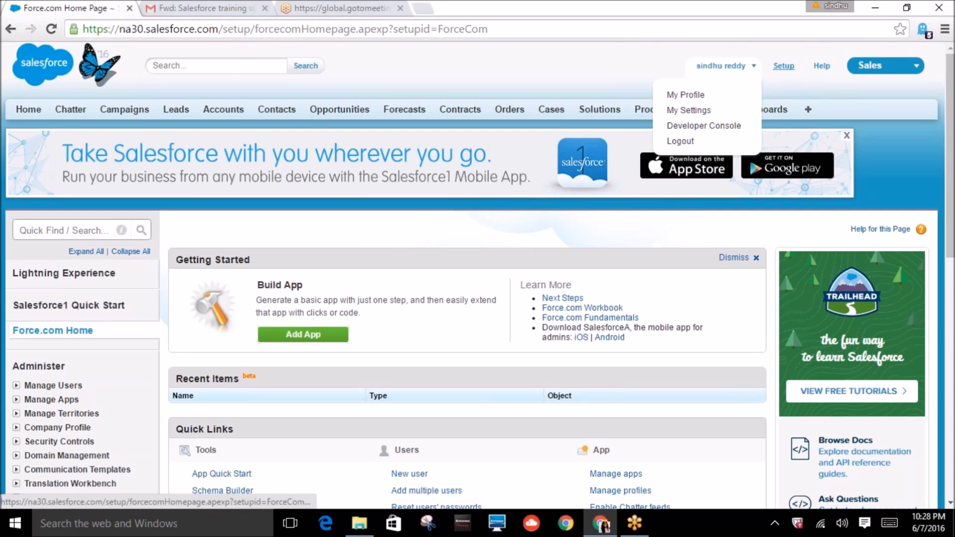
pyautogui.click(789, 68)
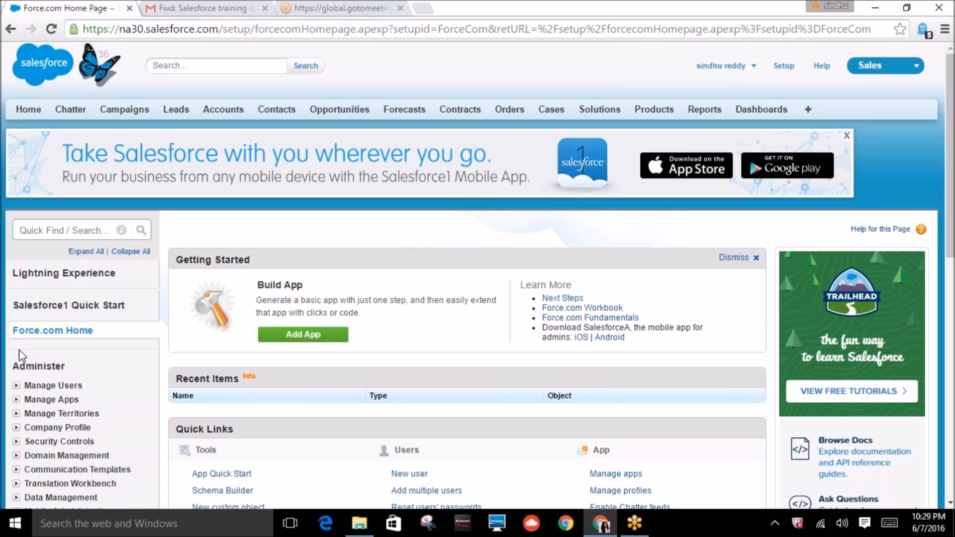
pyautogui.scroll(-3, 19, 349)
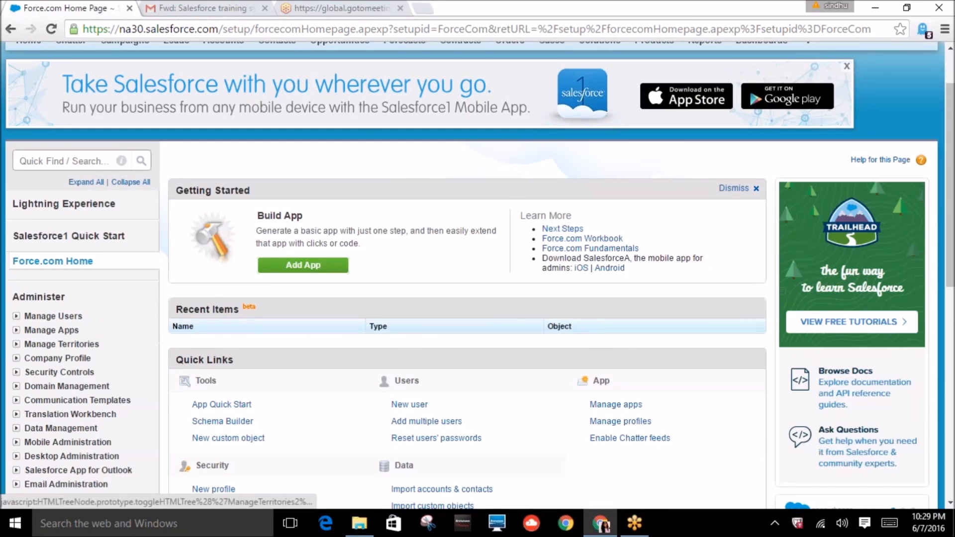
pyautogui.scroll(-9, 19, 371)
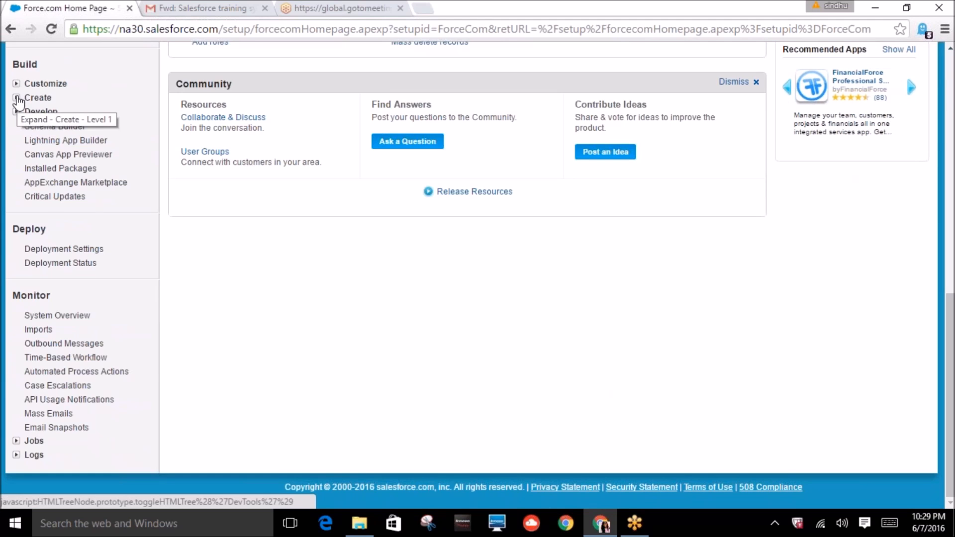
pyautogui.click(17, 98)
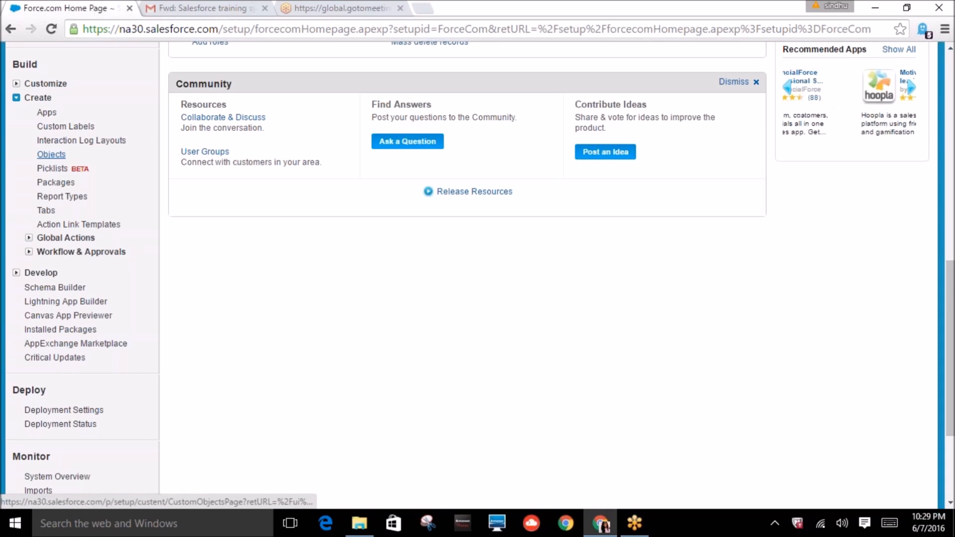
pyautogui.click(51, 154)
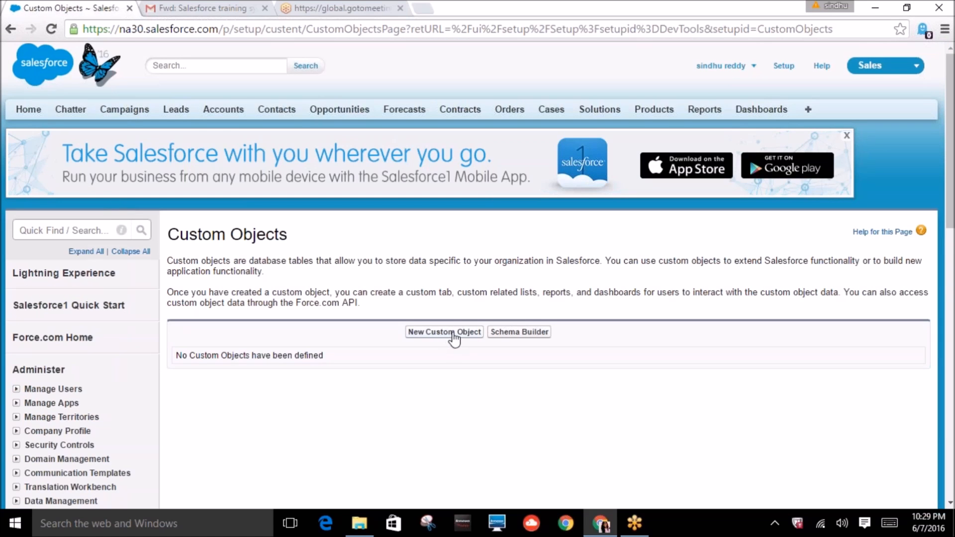
# - Start a new custom object with the label Candidate and the plural label Candidates
pyautogui.click(426, 331)
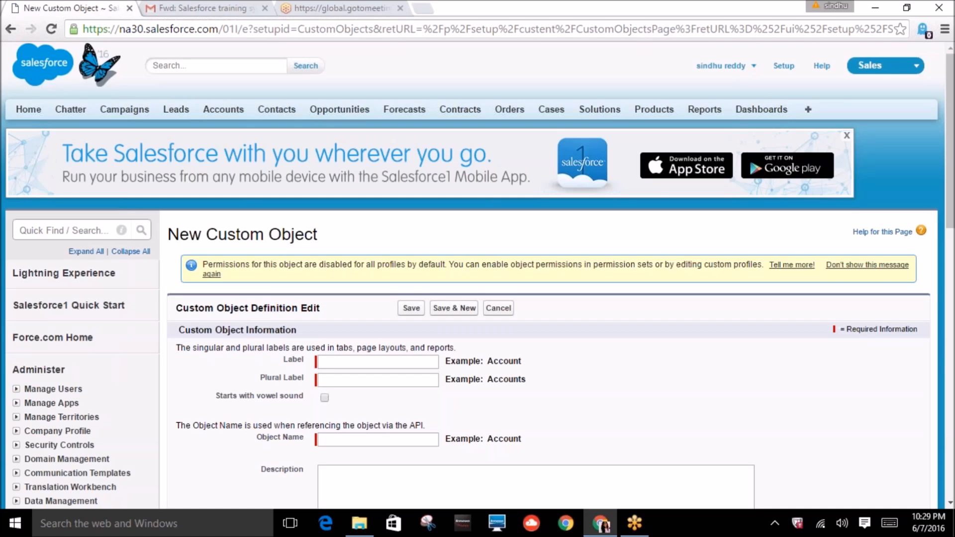
pyautogui.click(392, 360)
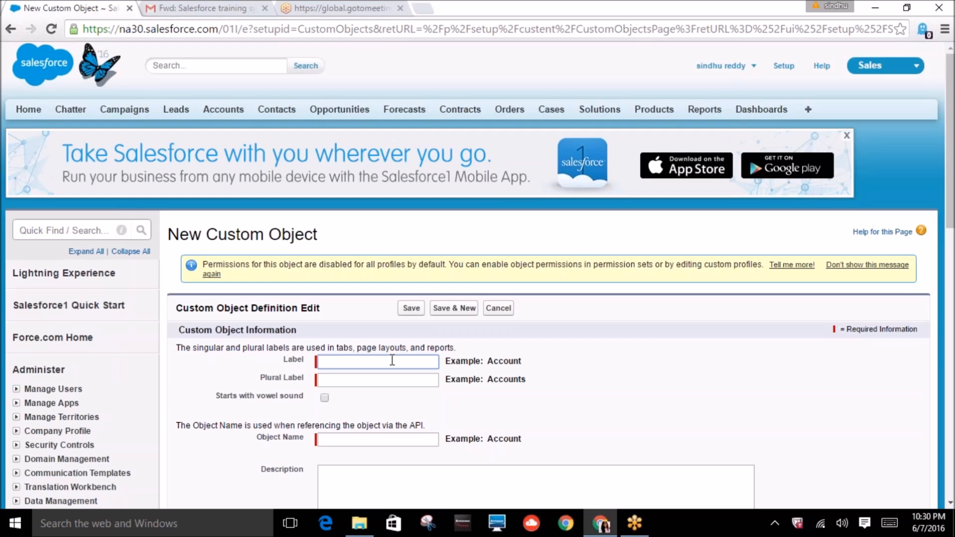
pyautogui.write('Candidate')
pyautogui.press('Tab')
pyautogui.write('Candidates')
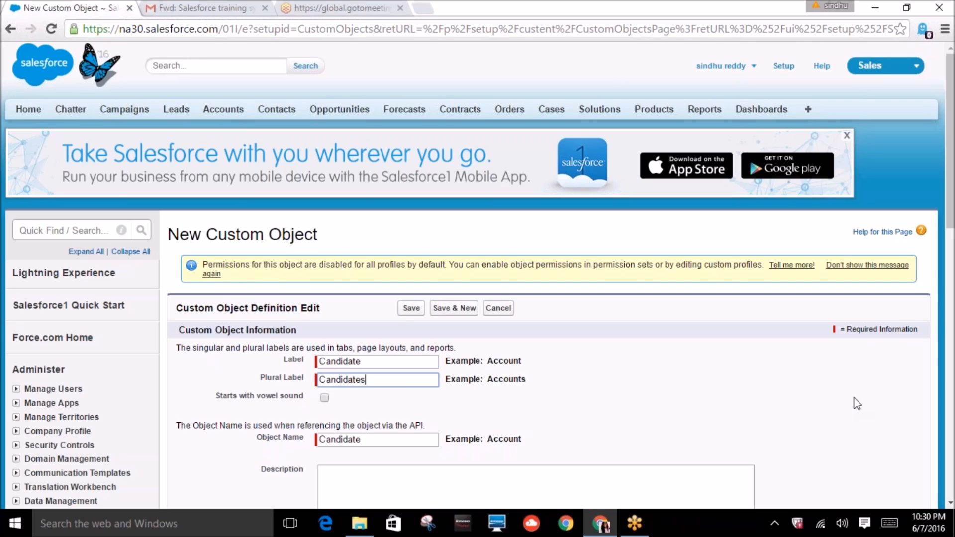
# - Try the Auto Number data type for the Candidate Name record name, and set it back to Text
pyautogui.moveTo(950, 225); pyautogui.dragTo(921, 383)
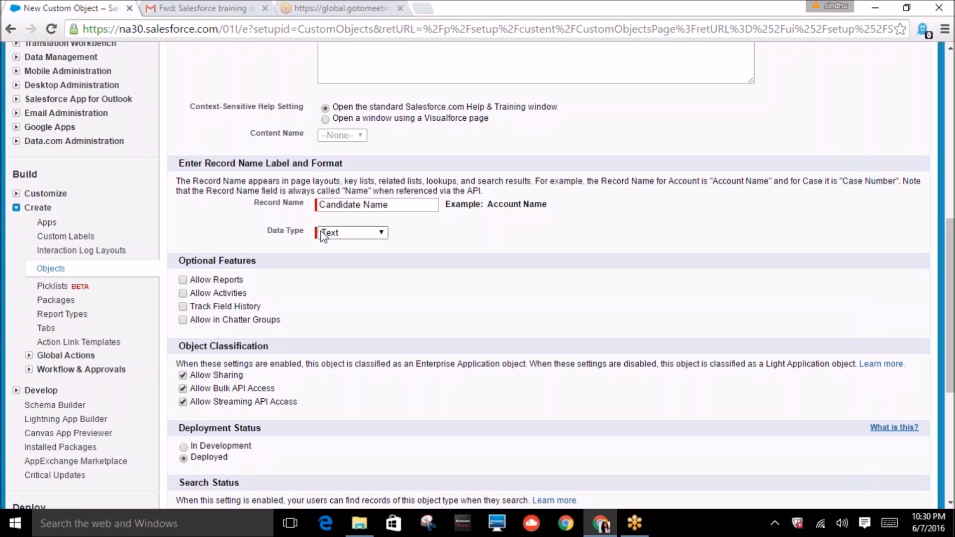
pyautogui.click(343, 232)
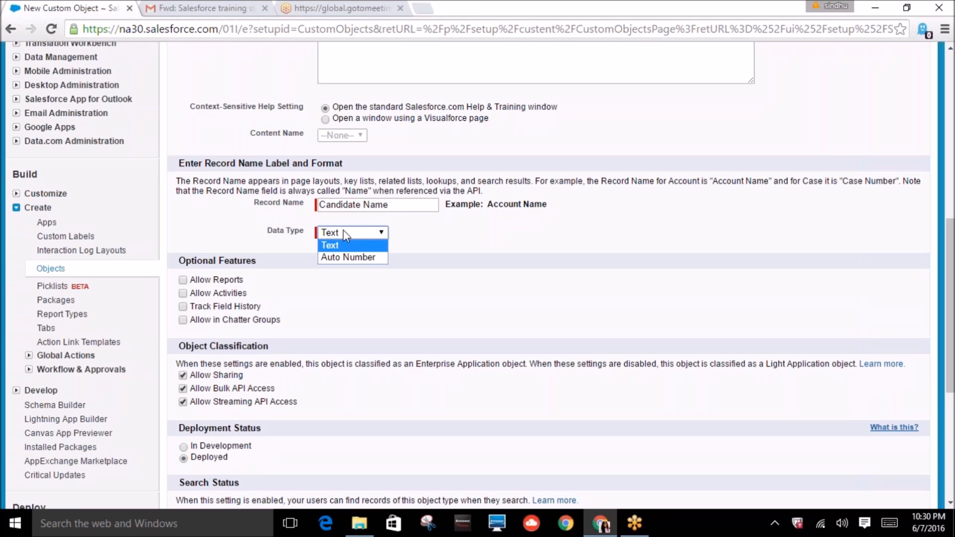
pyautogui.click(347, 258)
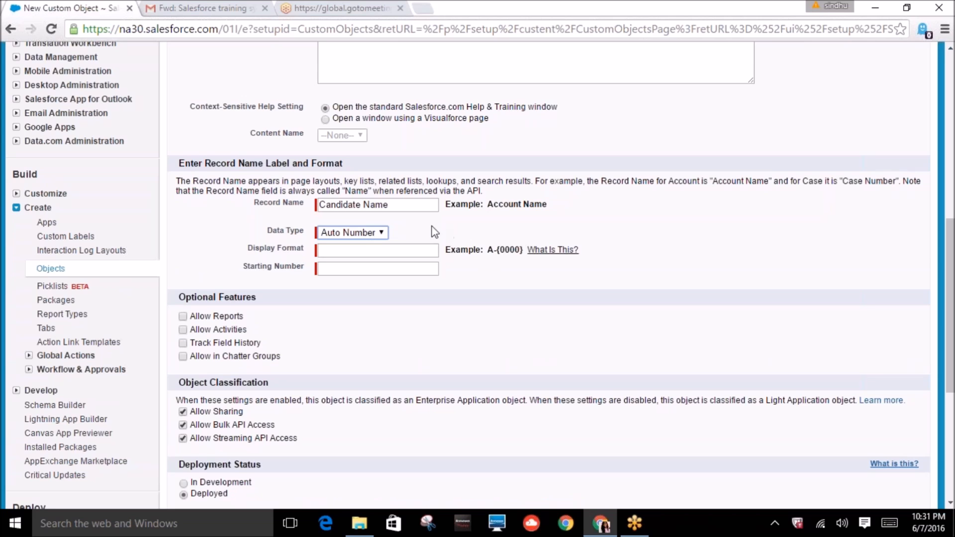
pyautogui.click(379, 233)
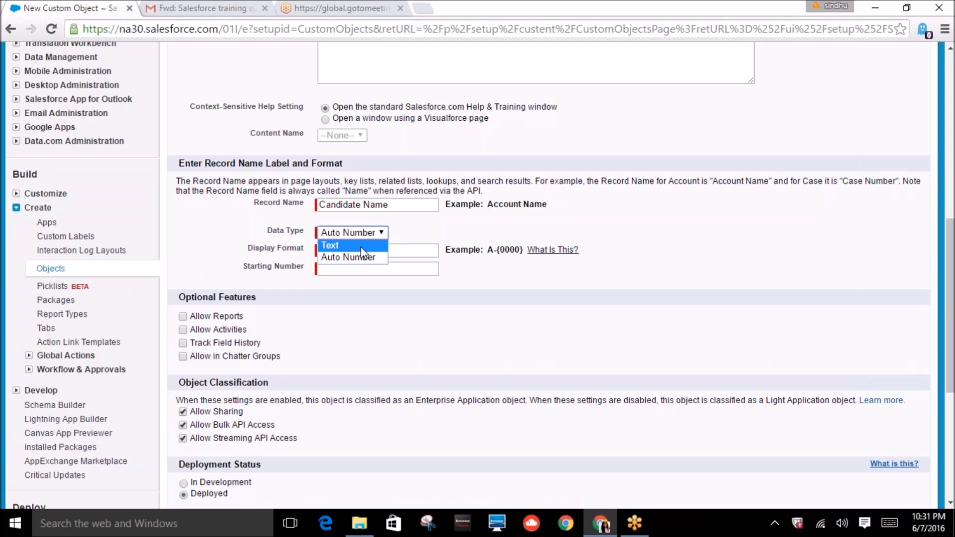
pyautogui.click(361, 246)
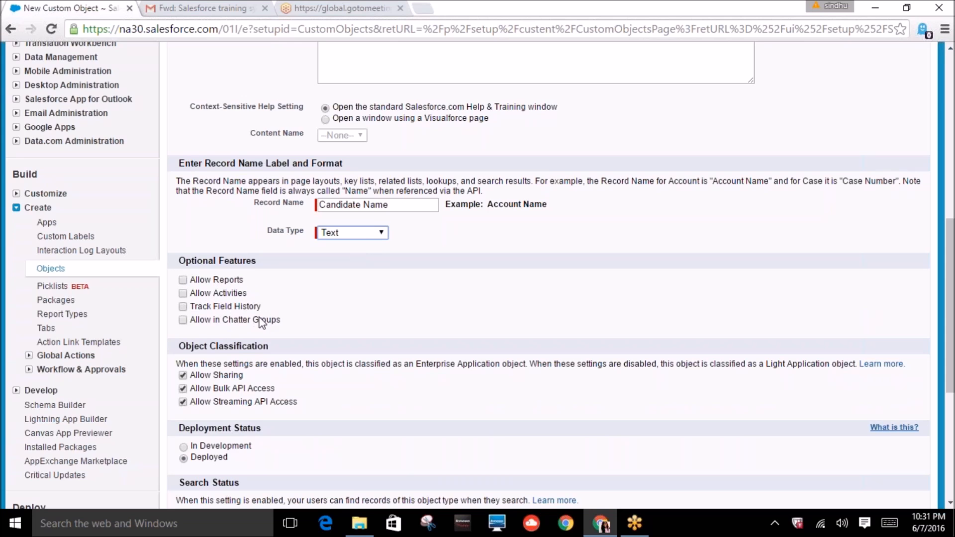
# - Enable Allow Reports, Allow Activities, Track Field History and Allow in Chatter Groups for the object
pyautogui.click(184, 280)
pyautogui.click(183, 307)
pyautogui.scroll(-1, 193, 342)
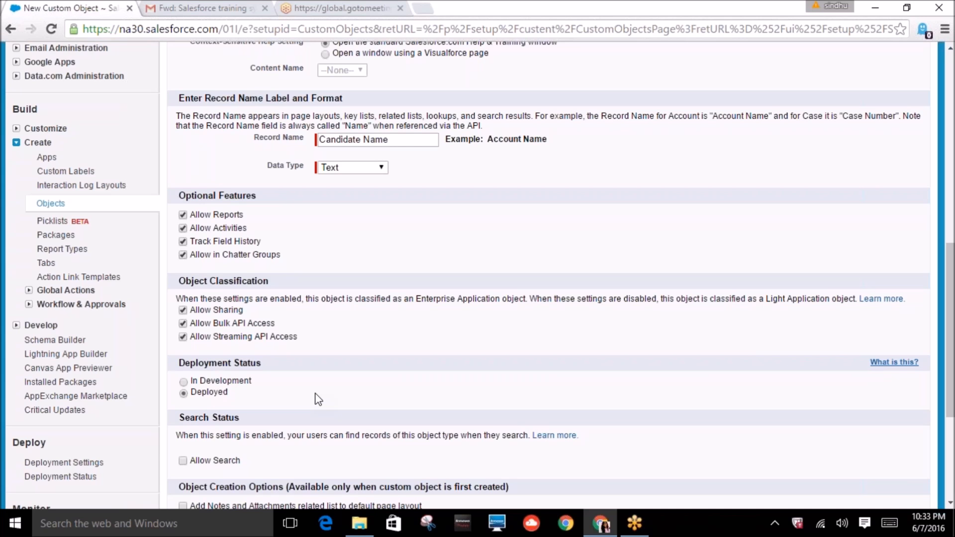
# - Enable Allow Search, the Notes and Attachments related list and the New Custom Tab Wizard launch, and review the whole form
pyautogui.scroll(-1, 318, 399)
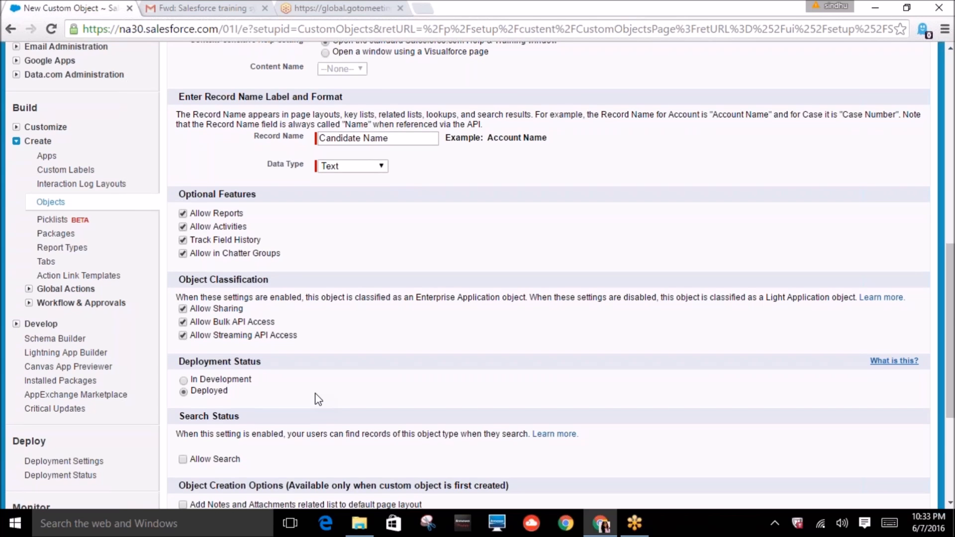
pyautogui.scroll(-1, 318, 399)
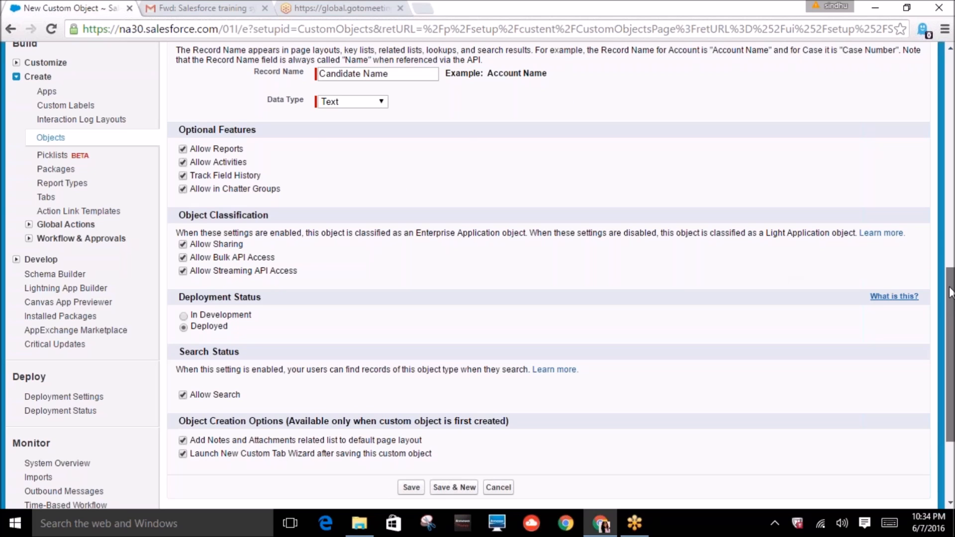
pyautogui.scroll(1, 950, 291)
pyautogui.scroll(10, 950, 287)
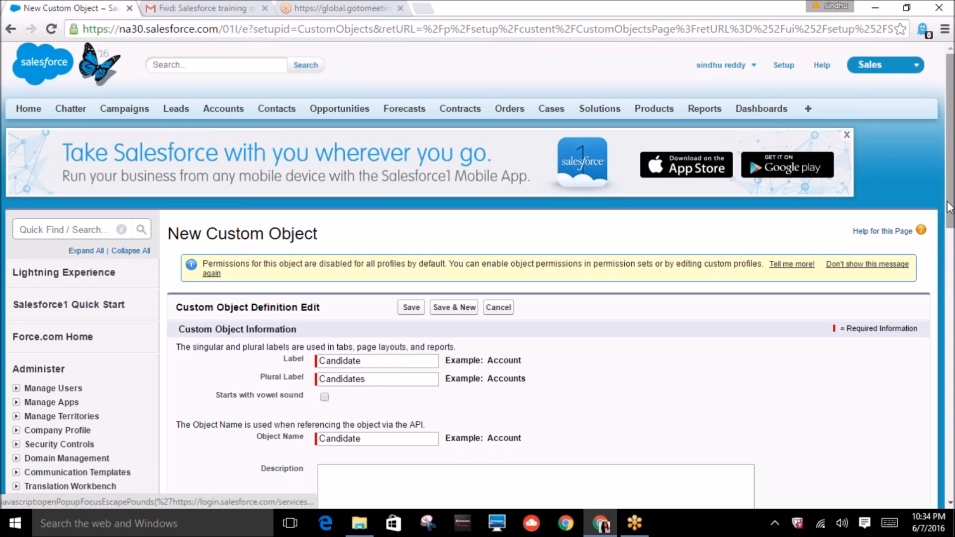
pyautogui.moveTo(950, 214); pyautogui.dragTo(950, 473)
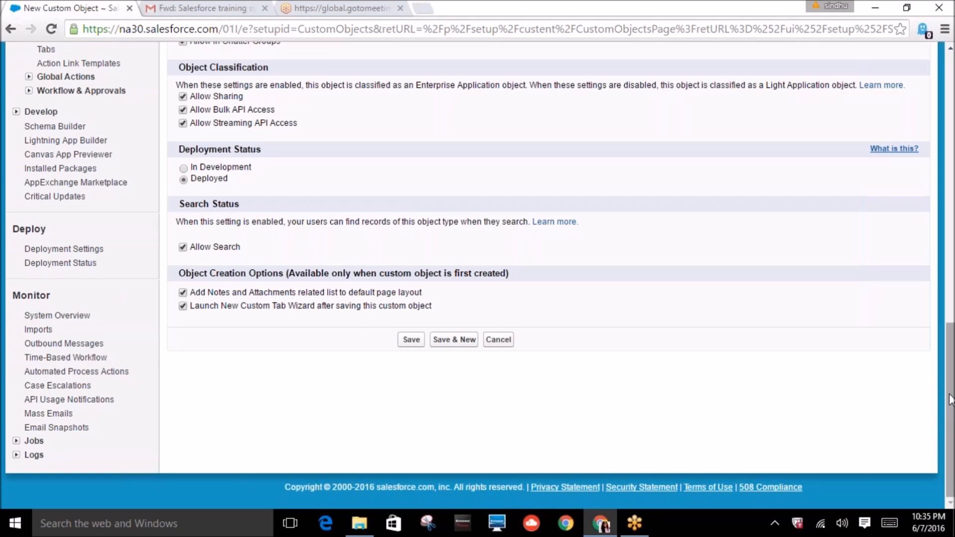
# - Save the Candidate object and set the tab style of its new custom tab to People
pyautogui.scroll(3, 950, 398)
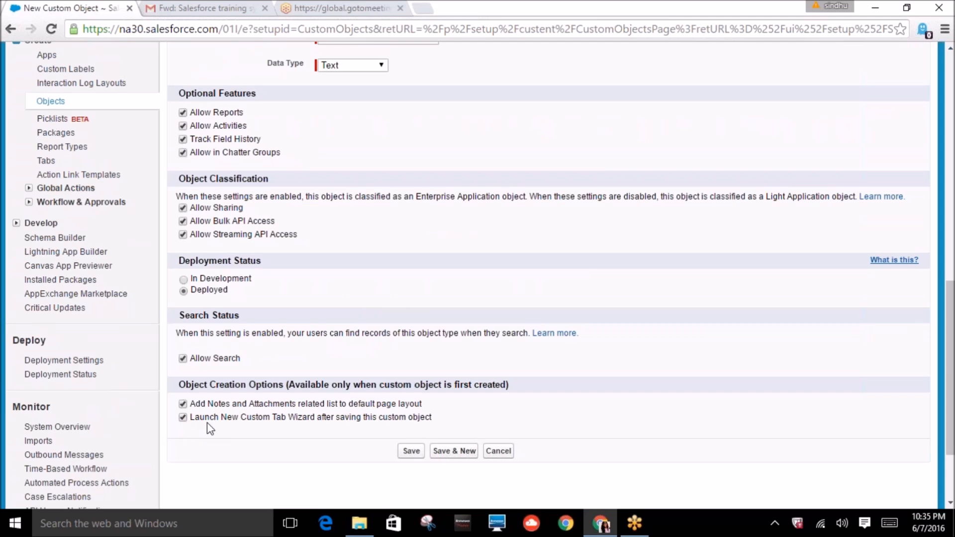
pyautogui.click(407, 453)
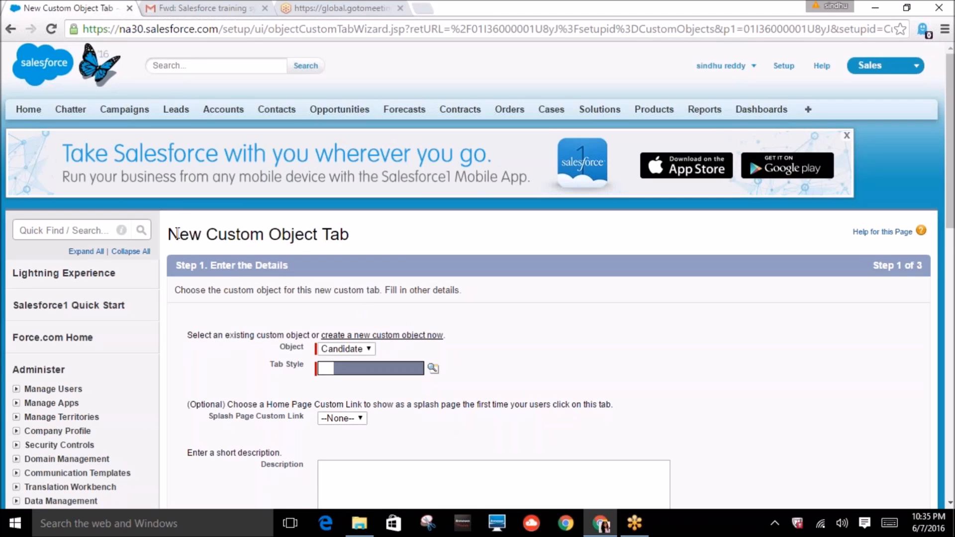
pyautogui.moveTo(269, 234); pyautogui.dragTo(281, 235)
pyautogui.click(432, 369)
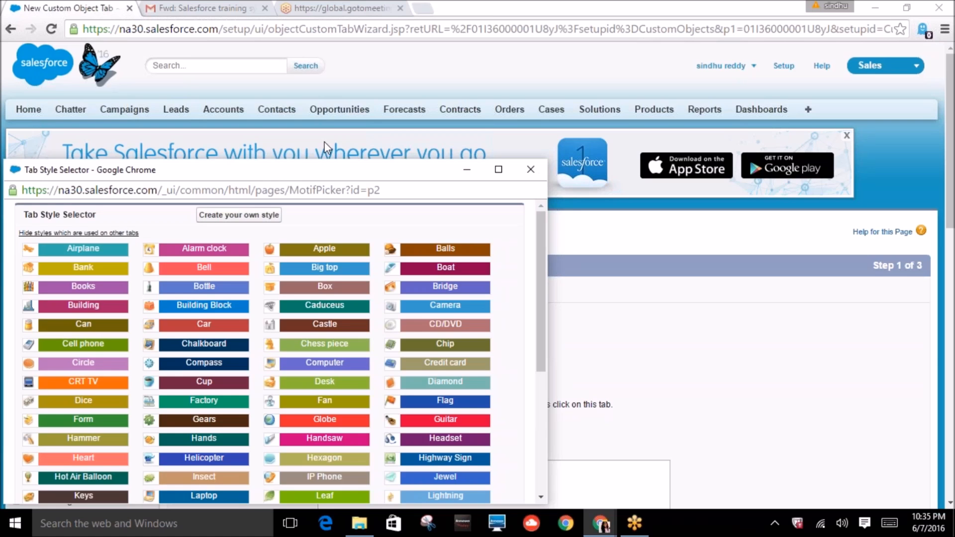
pyautogui.moveTo(315, 175); pyautogui.dragTo(475, 53)
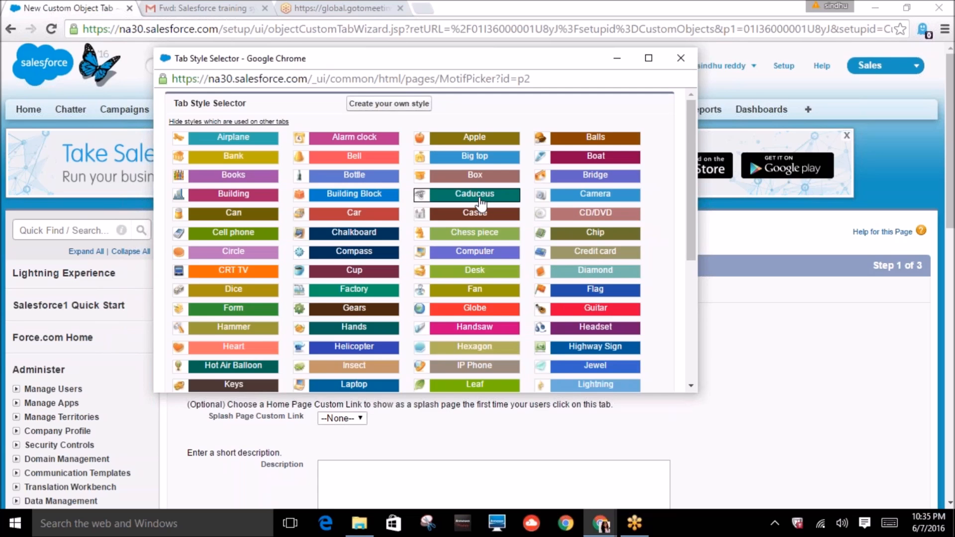
pyautogui.scroll(-4, 480, 202)
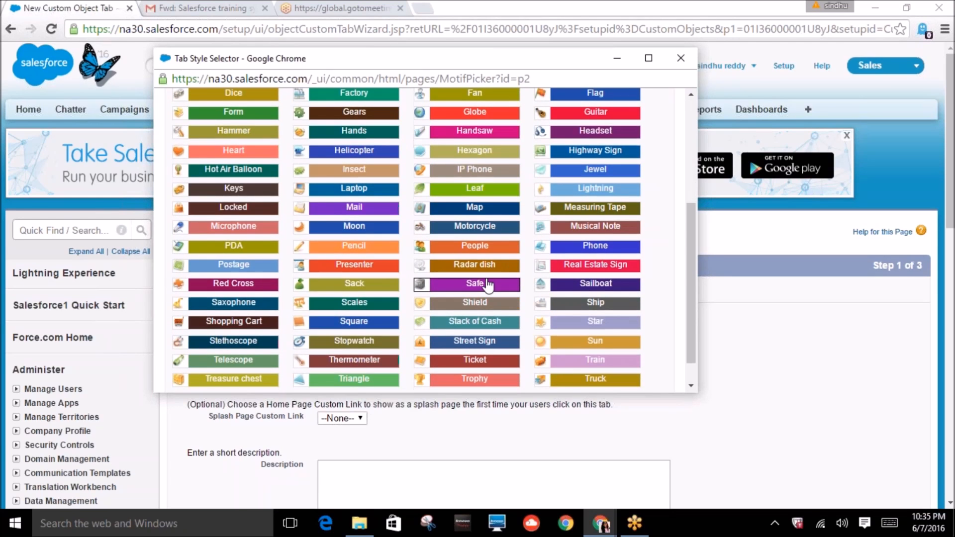
pyautogui.click(450, 248)
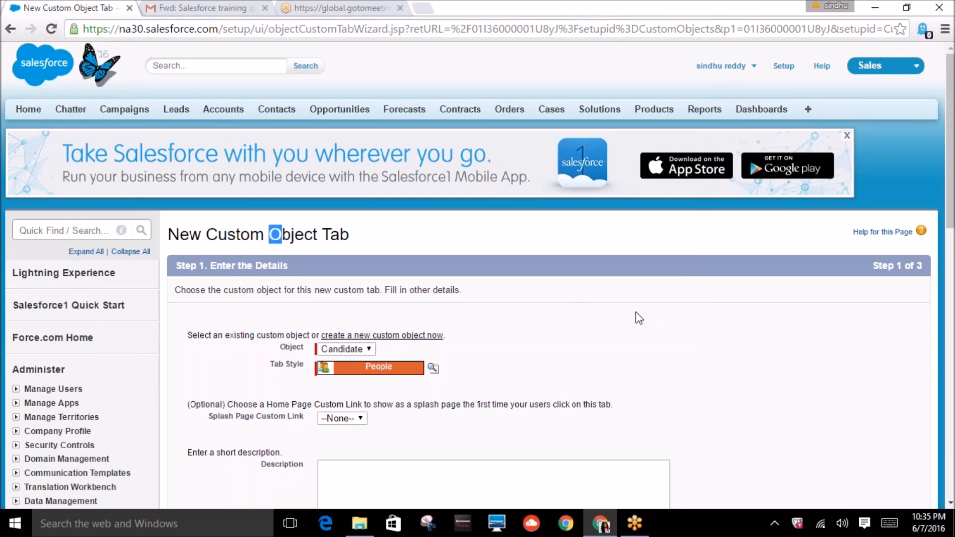
pyautogui.scroll(-3, 639, 319)
pyautogui.scroll(-1, 638, 318)
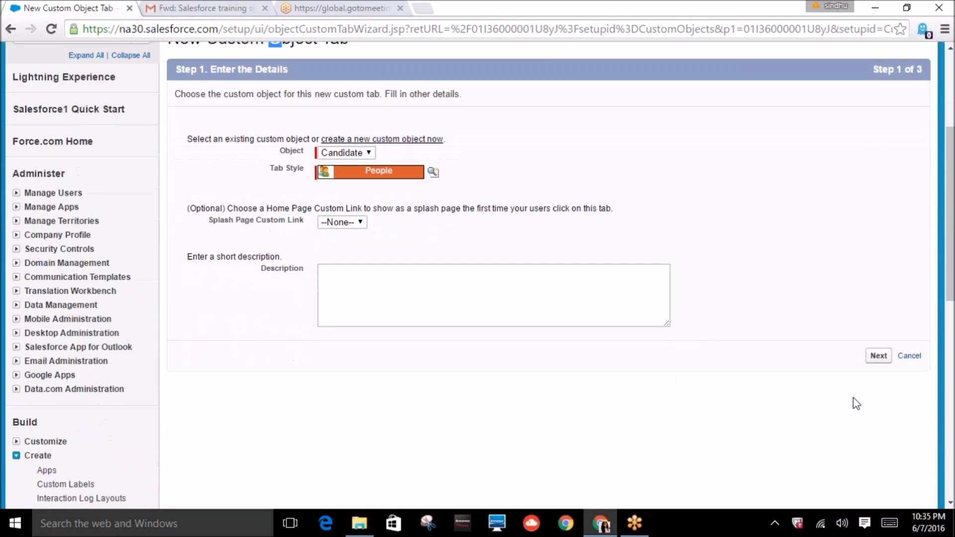
pyautogui.click(878, 356)
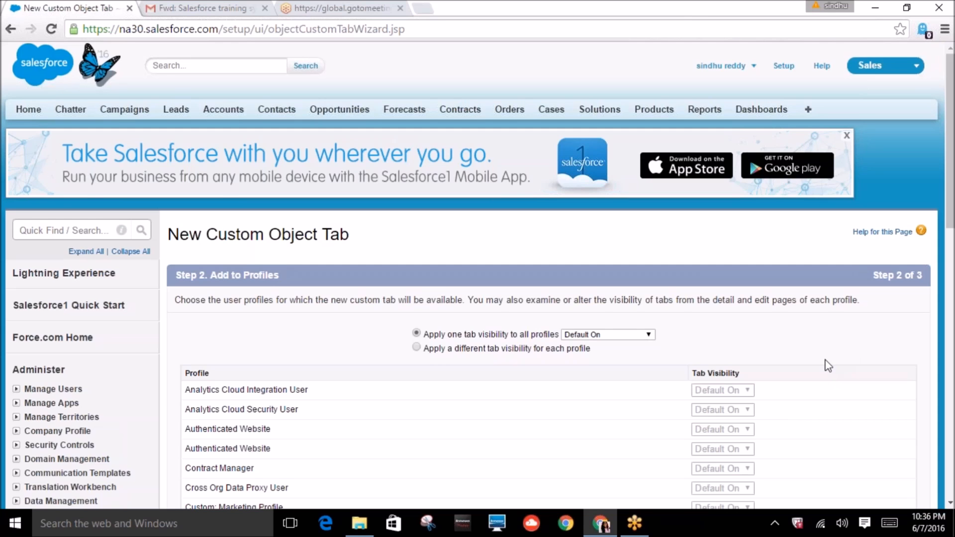
# - Apply the Default On tab visibility to all profiles for the Candidate tab
pyautogui.scroll(-1, 827, 365)
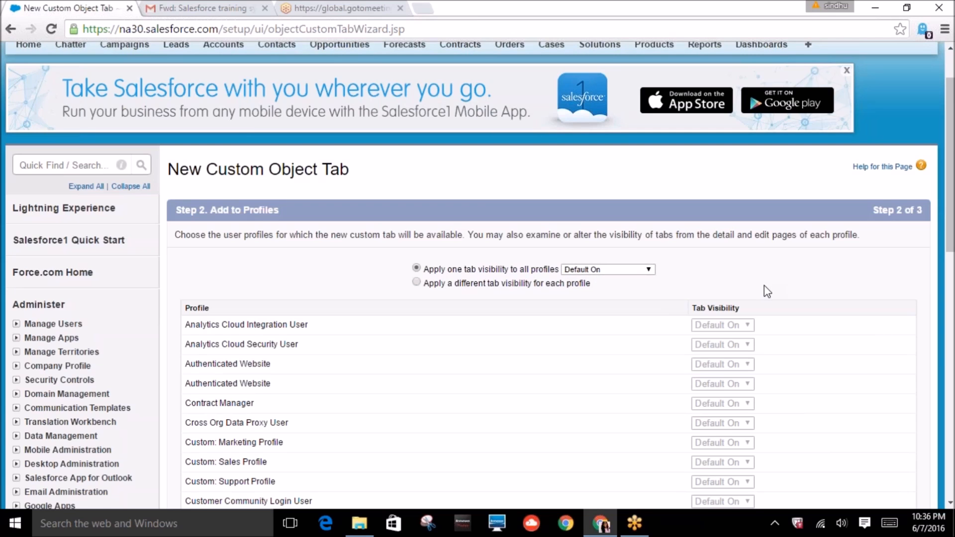
pyautogui.scroll(-4, 764, 291)
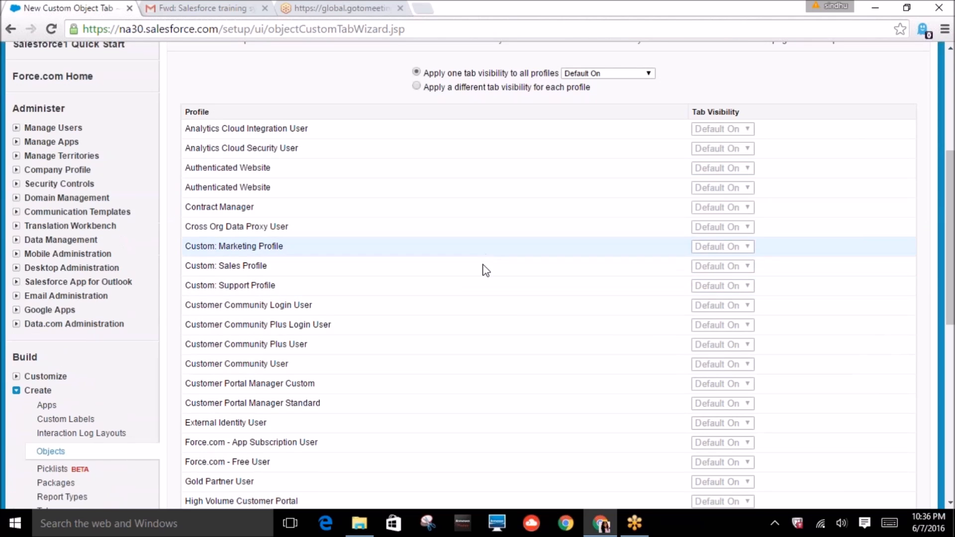
pyautogui.scroll(-4, 699, 368)
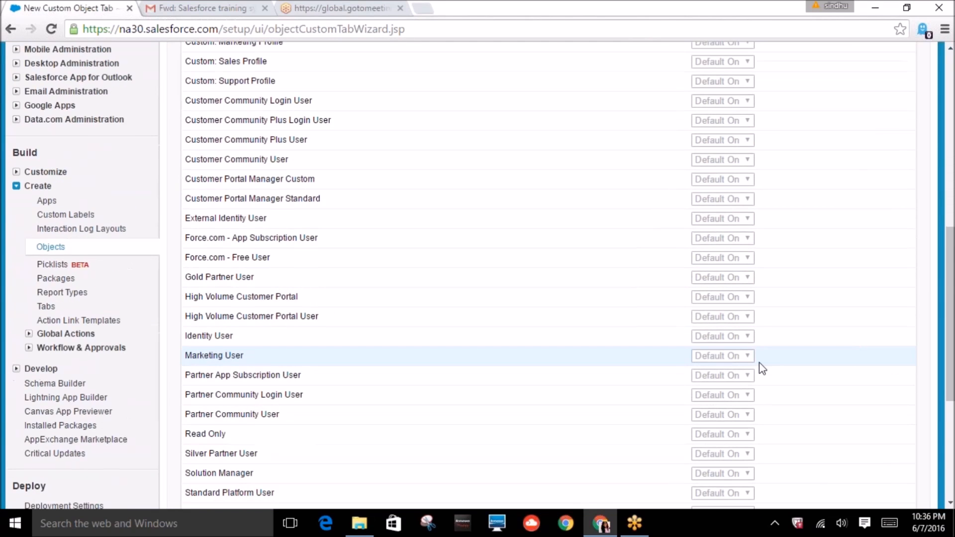
pyautogui.scroll(-5, 761, 368)
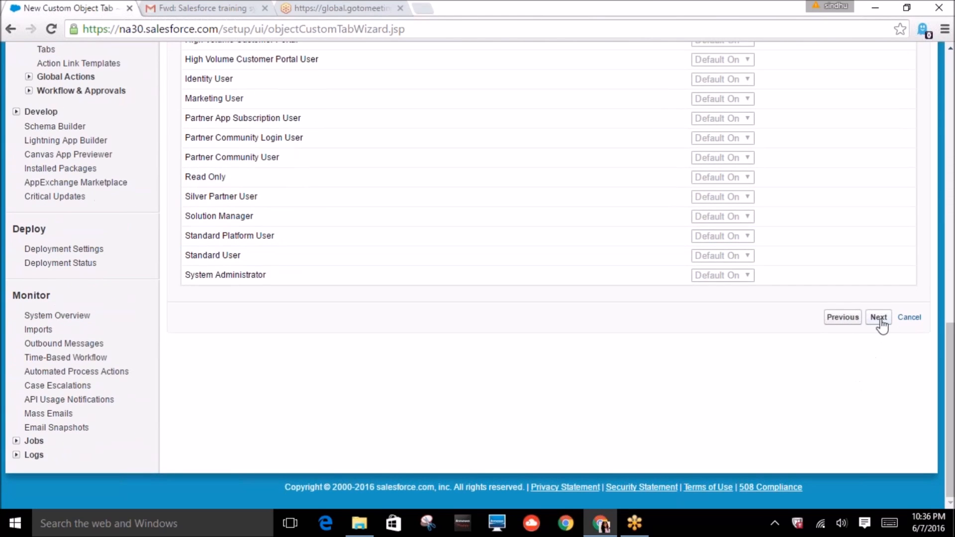
pyautogui.click(879, 318)
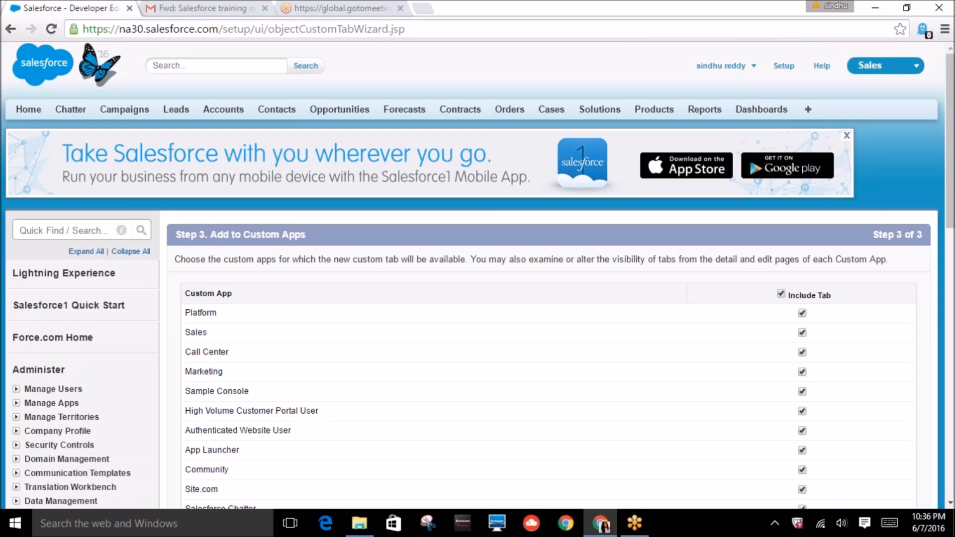
# - Keep the tab included in all custom apps and appended to users' personal customizations, and save it
pyautogui.scroll(-9, 899, 339)
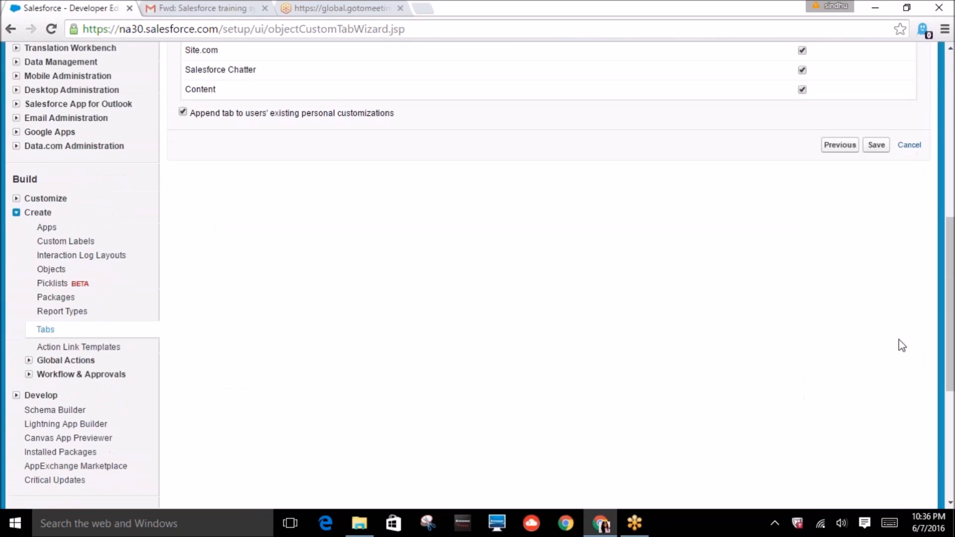
pyautogui.scroll(-5, 895, 333)
pyautogui.scroll(3, 855, 273)
pyautogui.scroll(3, 855, 273)
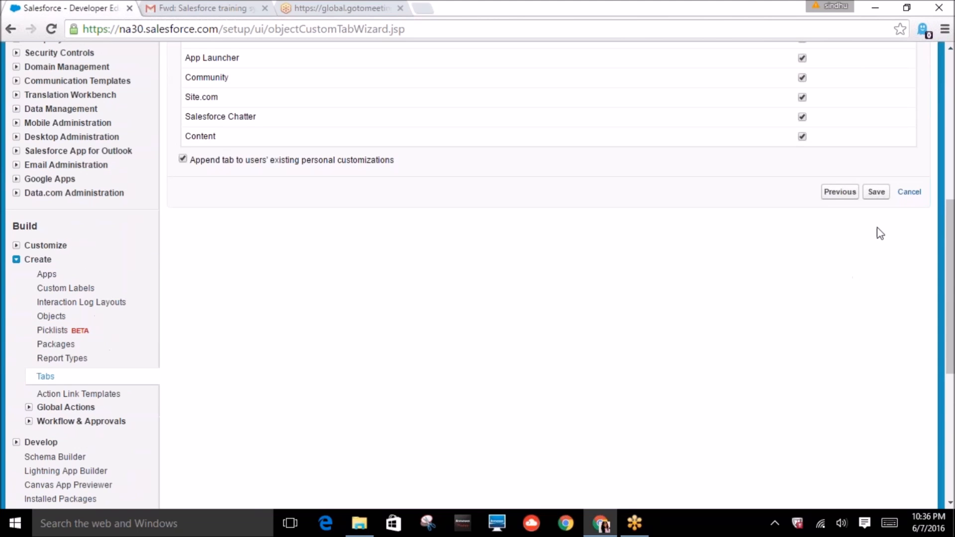
pyautogui.click(876, 192)
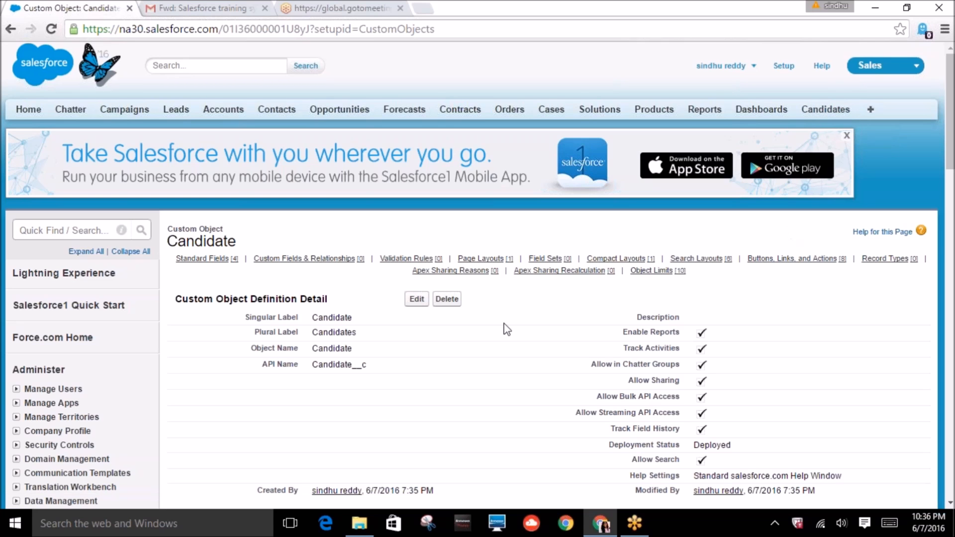
# - Review the Candidate object's definition details and its standard fields, including Candidate Name
pyautogui.scroll(-1, 506, 330)
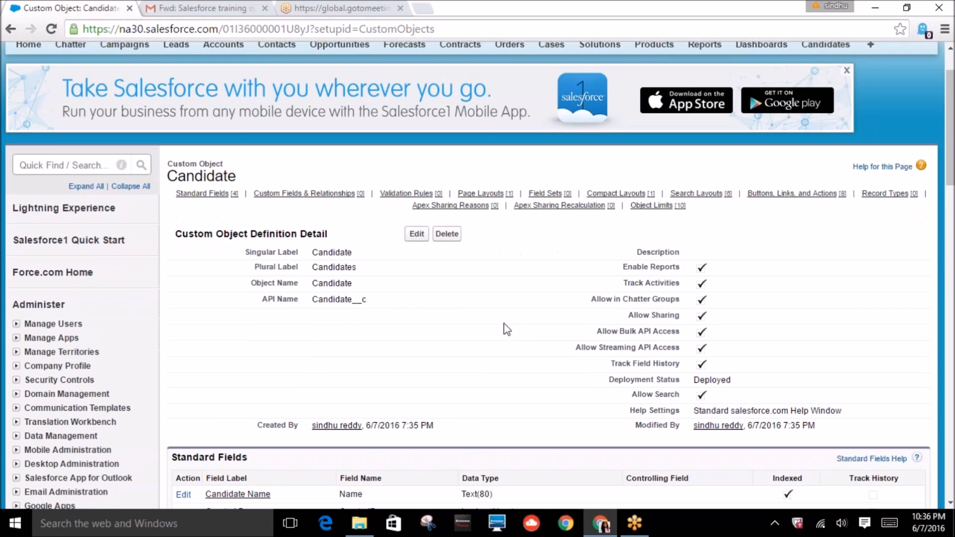
pyautogui.scroll(-2, 506, 329)
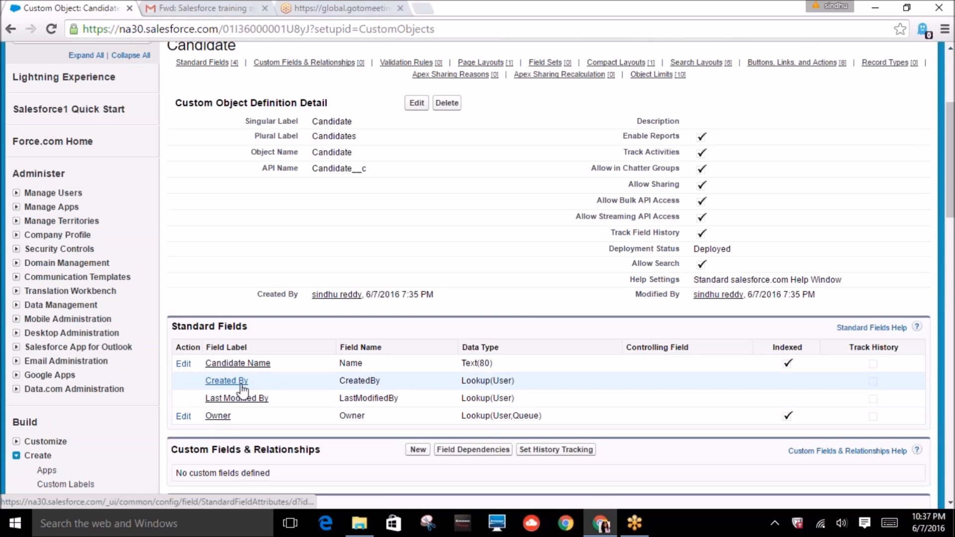
pyautogui.moveTo(271, 363); pyautogui.dragTo(201, 364)
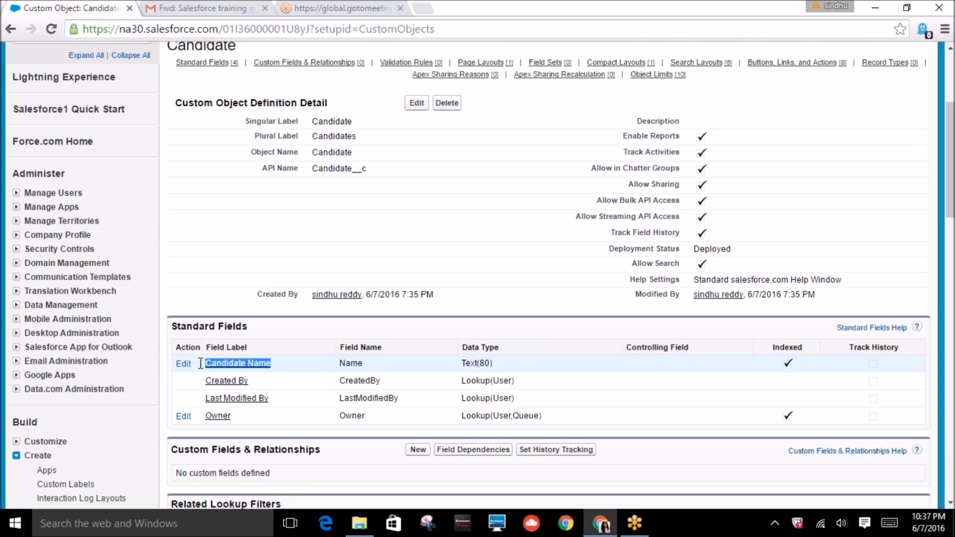
pyautogui.click(272, 379)
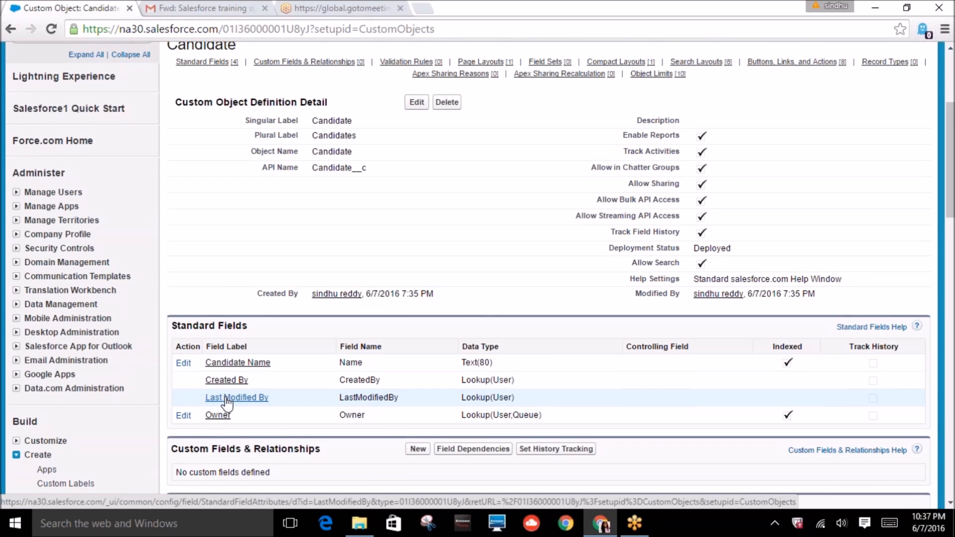
pyautogui.scroll(-1, 227, 402)
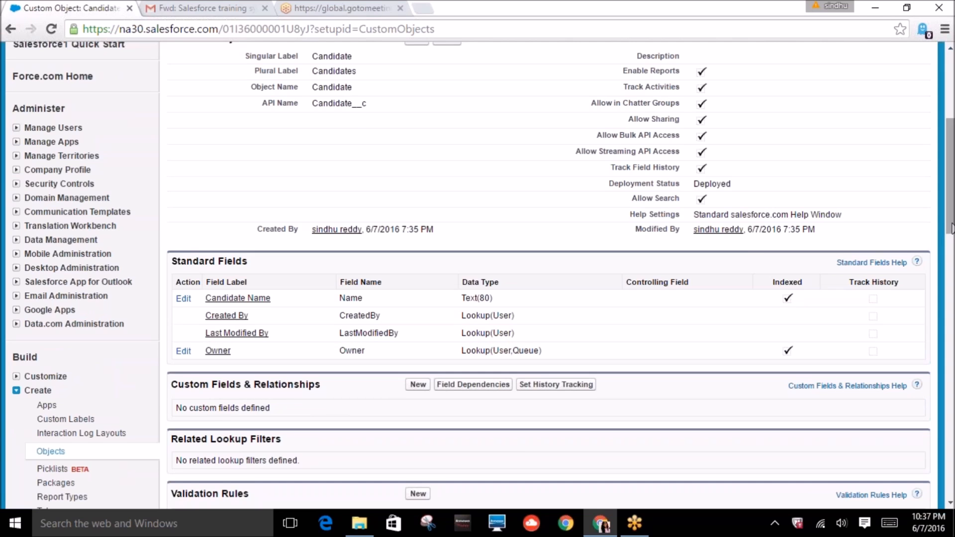
# - Open the Candidates tab in a new browser tab, inspect the New Candidate form and cancel it
pyautogui.moveTo(951, 223); pyautogui.dragTo(950, 62)
pyautogui.rightClick(811, 110)
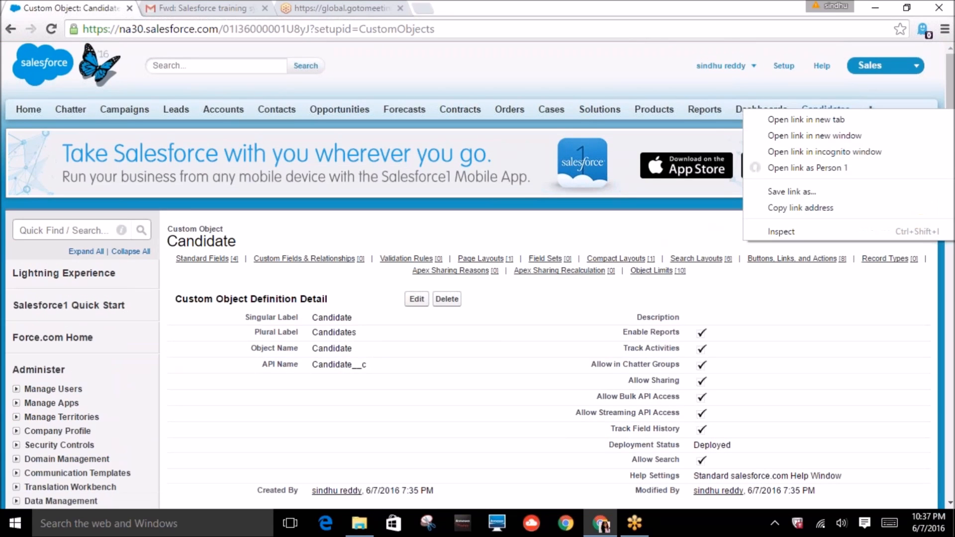
pyautogui.click(812, 119)
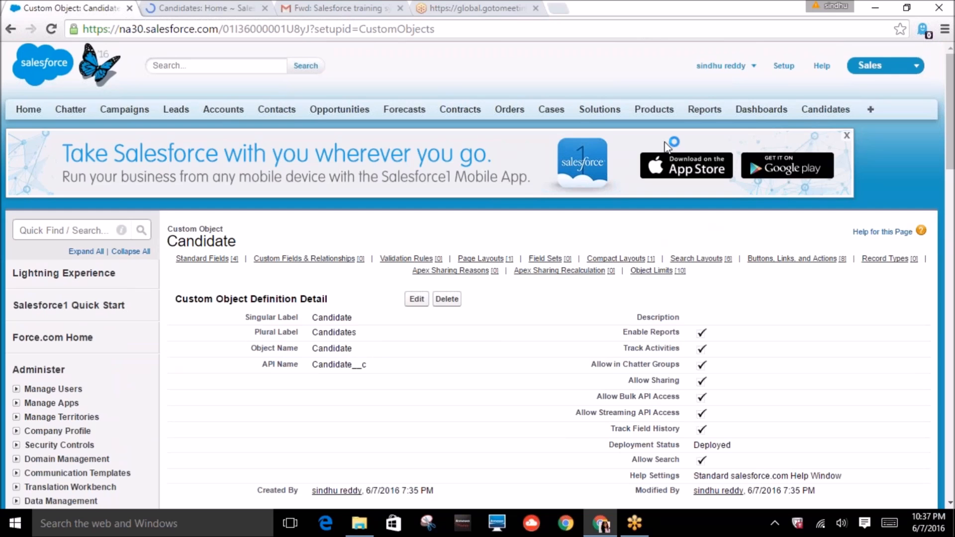
pyautogui.click(206, 10)
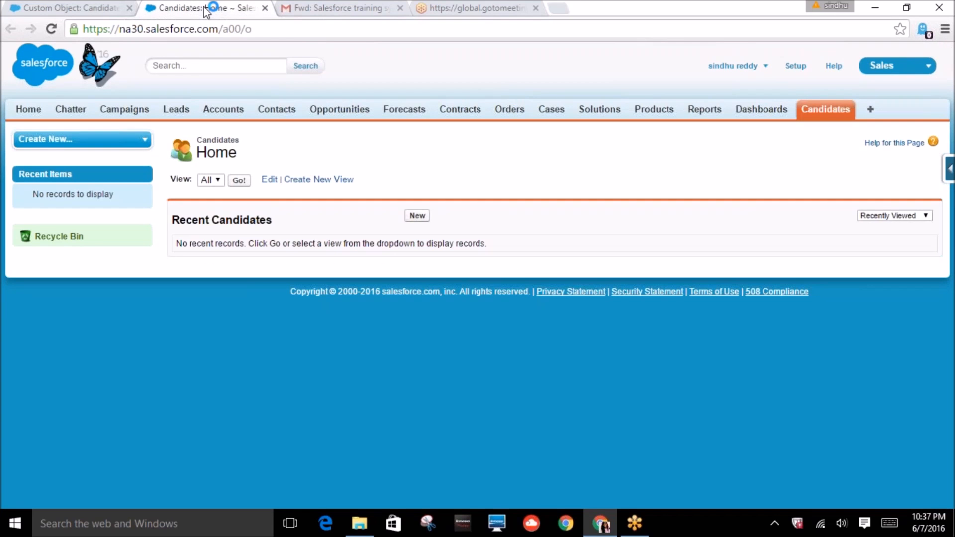
pyautogui.click(417, 216)
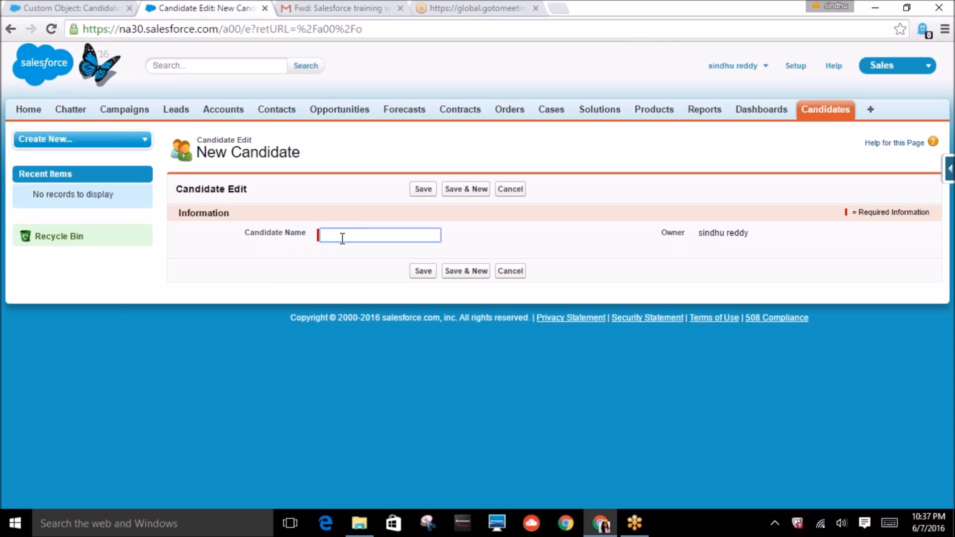
pyautogui.click(509, 194)
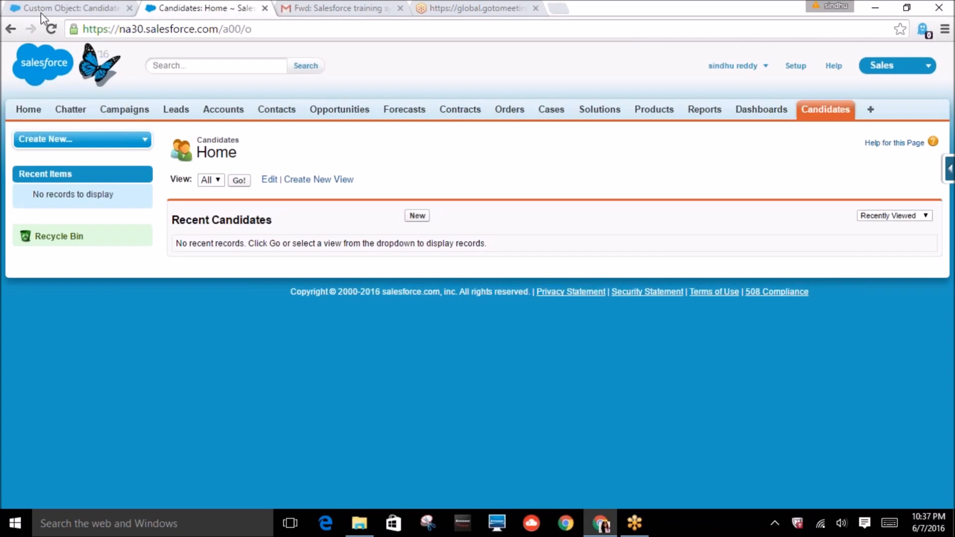
# - Return to the Candidate object definition and start a new custom field
pyautogui.click(41, 13)
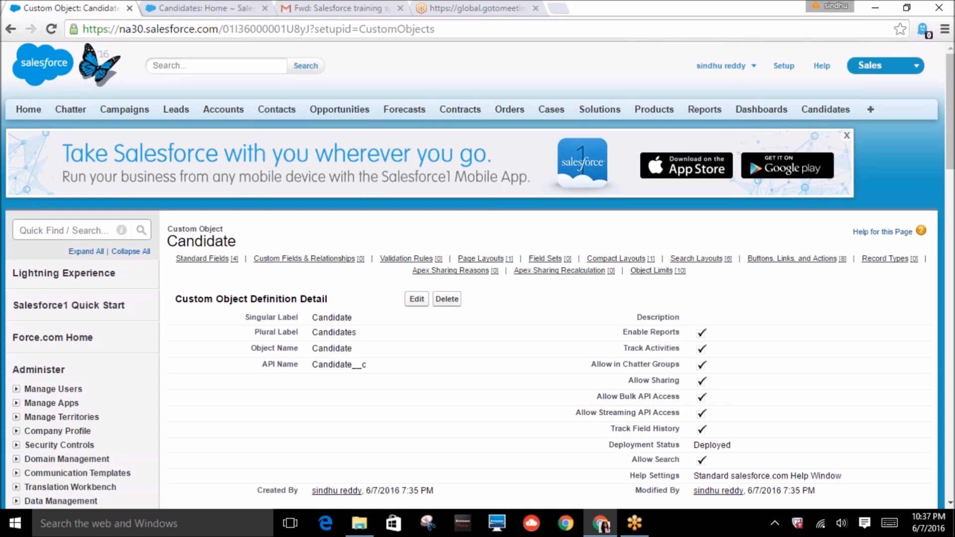
pyautogui.scroll(-1, 359, 363)
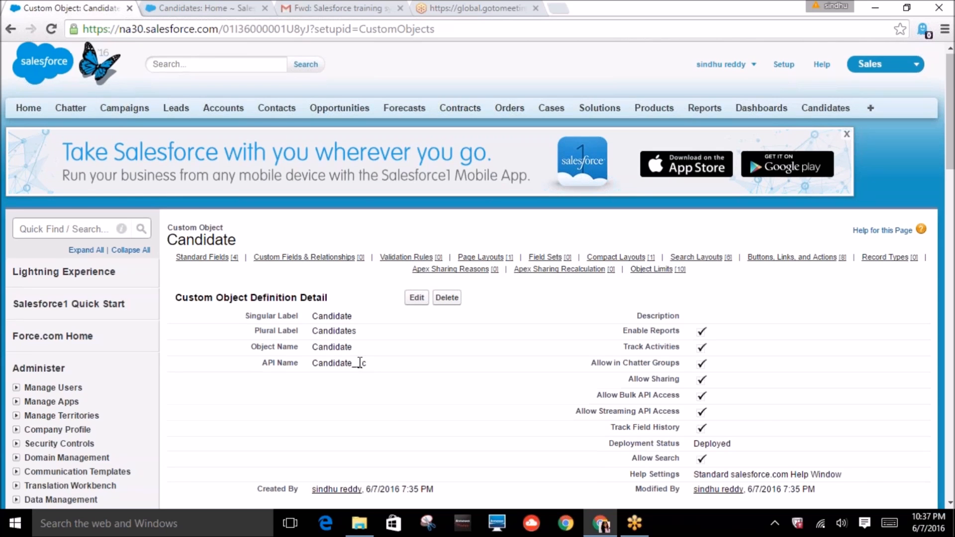
pyautogui.scroll(-4, 359, 364)
pyautogui.scroll(-3, 383, 368)
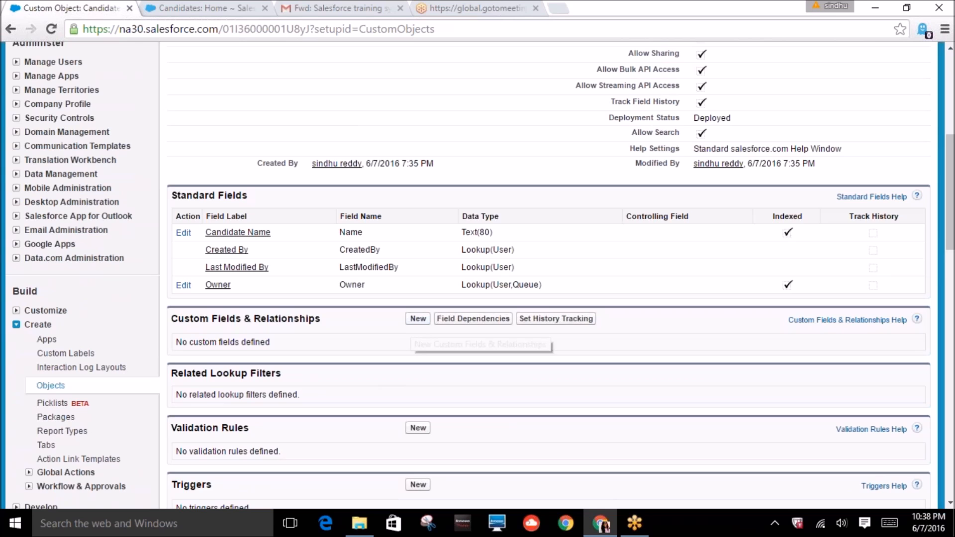
pyautogui.click(414, 323)
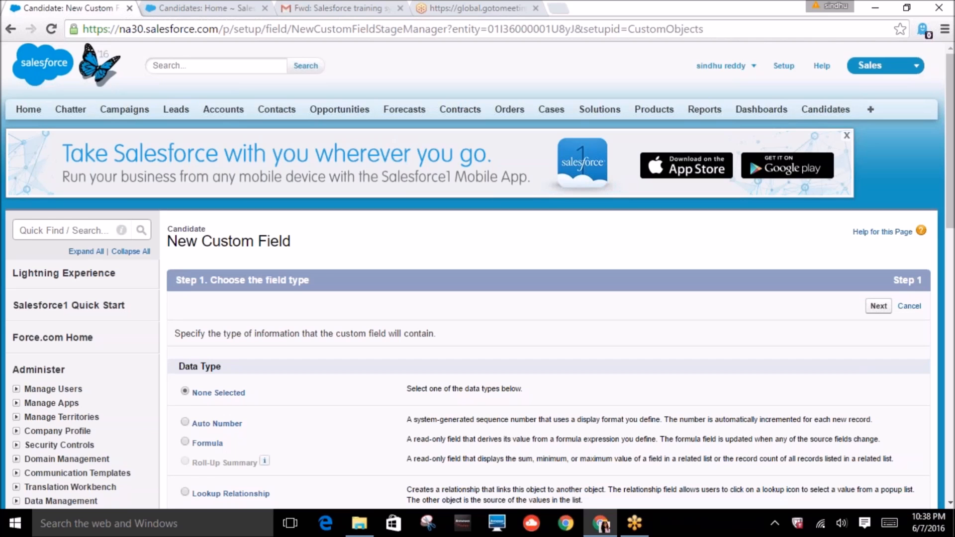
# - Choose Email as the new Candidate field's data type and continue to the field details
pyautogui.scroll(-4, 477, 273)
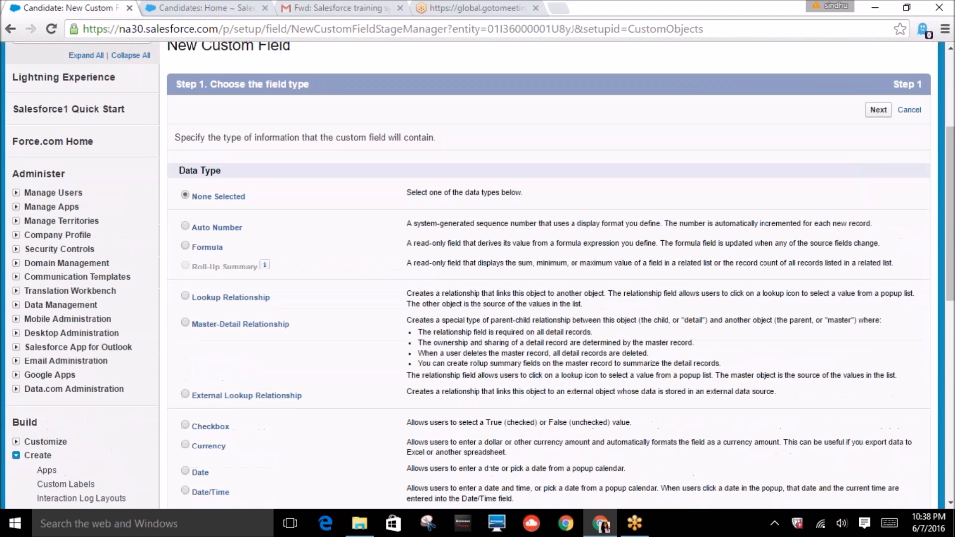
pyautogui.scroll(-1, 318, 206)
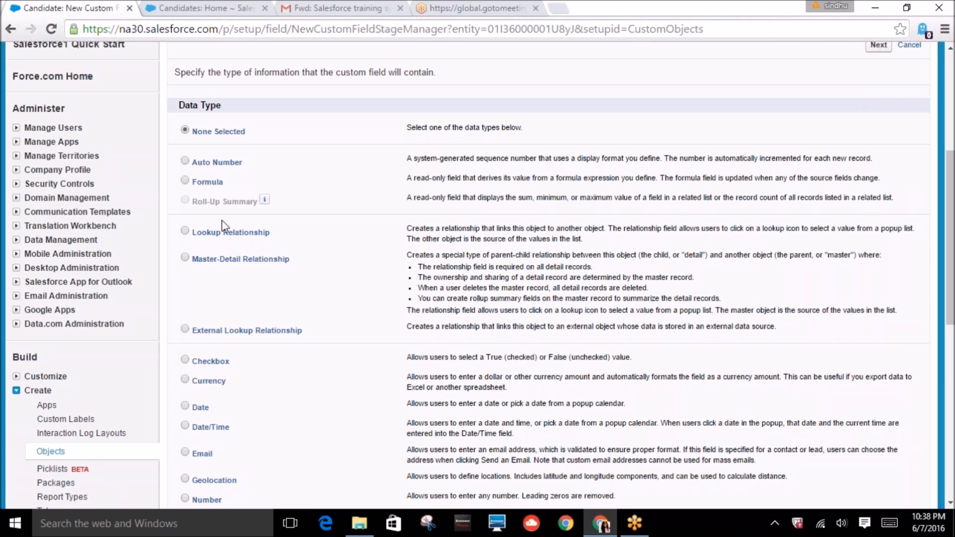
pyautogui.scroll(-4, 328, 283)
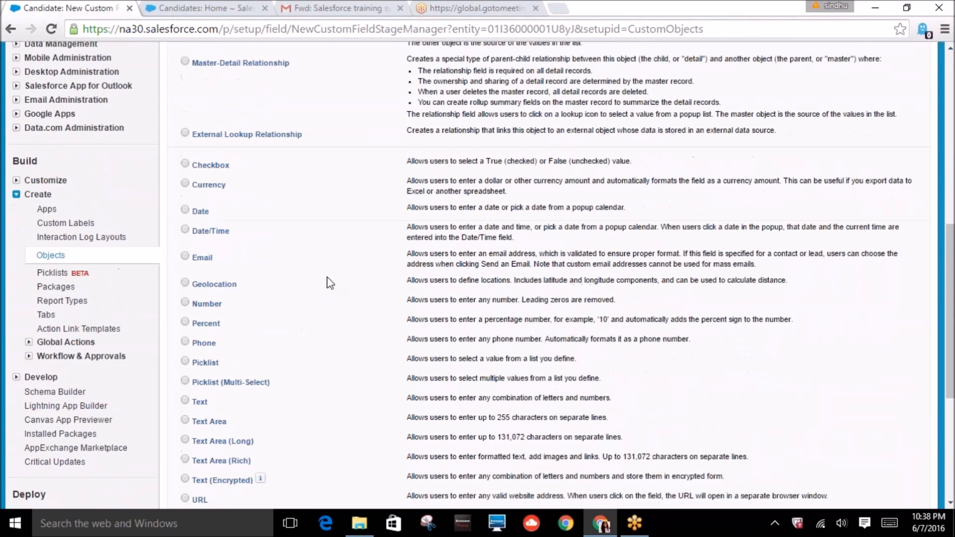
pyautogui.scroll(-4, 329, 283)
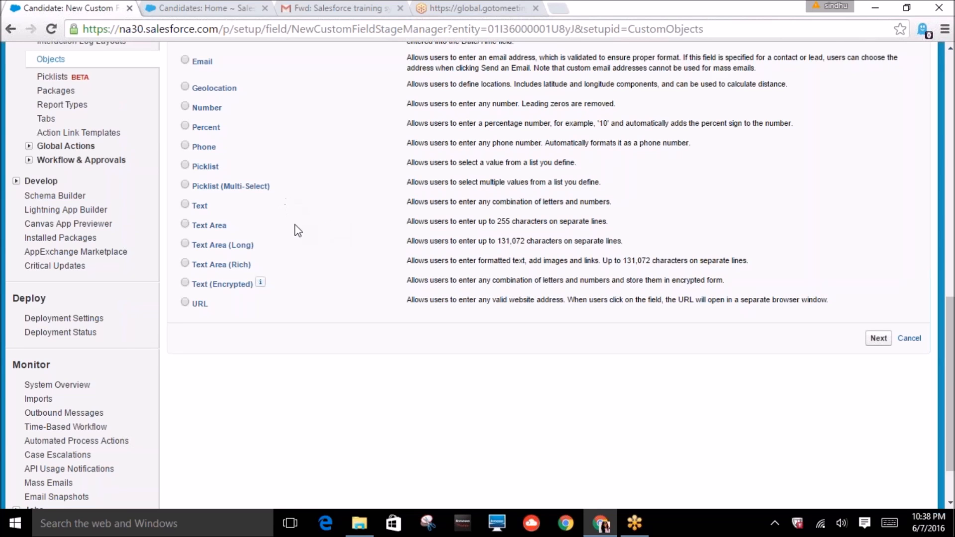
pyautogui.scroll(1, 297, 230)
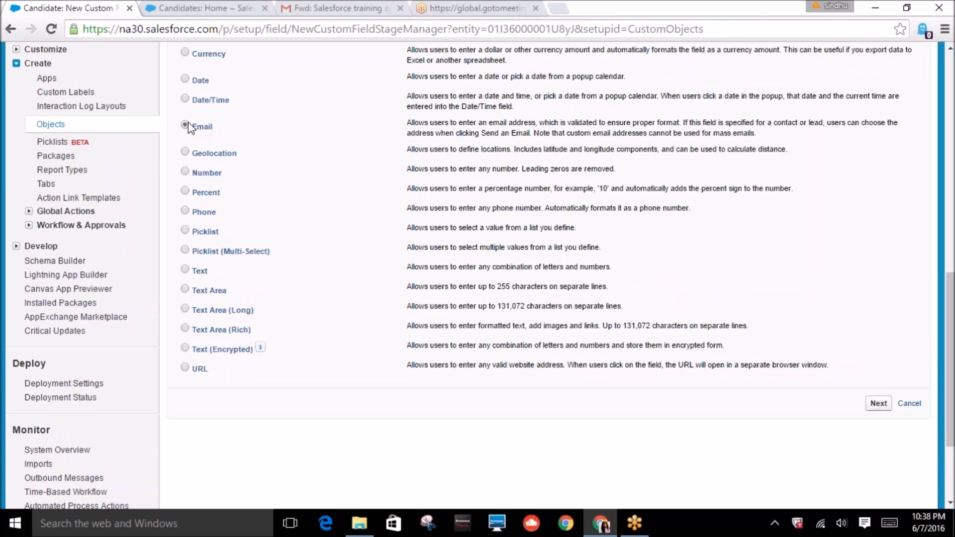
pyautogui.click(876, 404)
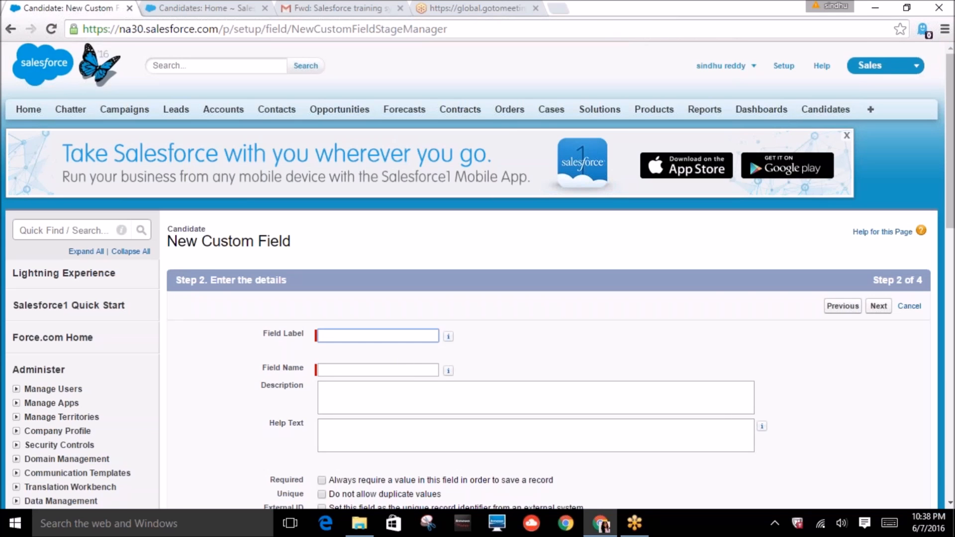
# - Label and name the field Email and enter the help text "Provide the email of the candidate"
pyautogui.write('Email')
pyautogui.click(374, 370)
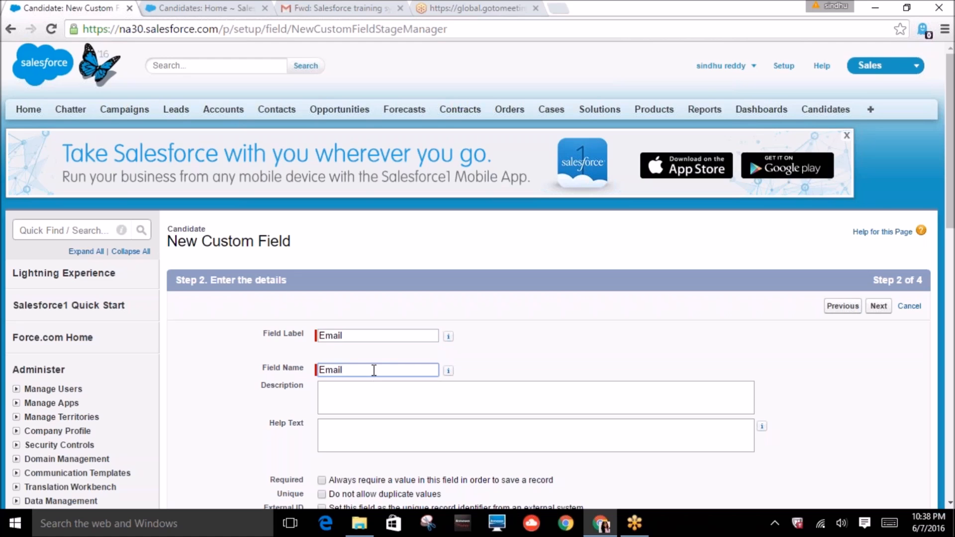
pyautogui.click(342, 433)
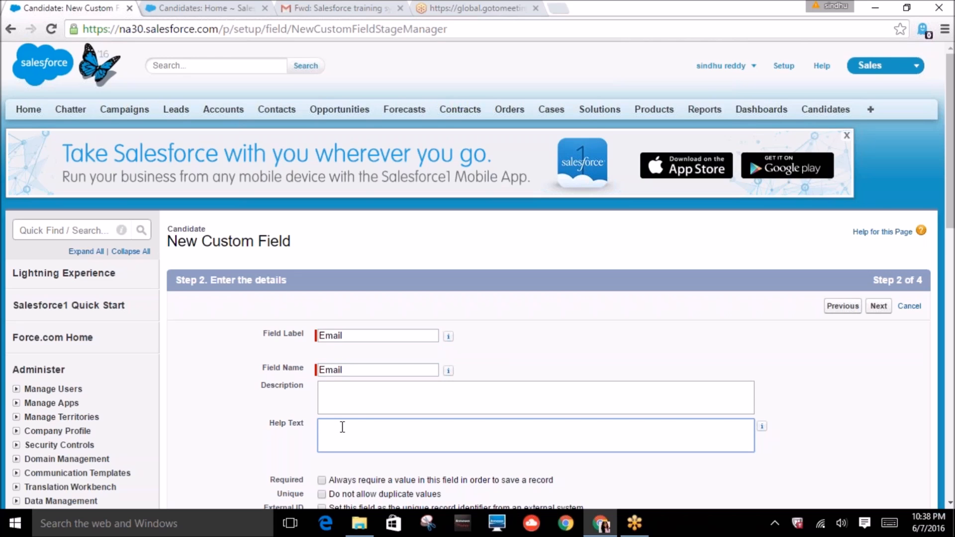
pyautogui.write('Provide the email of')
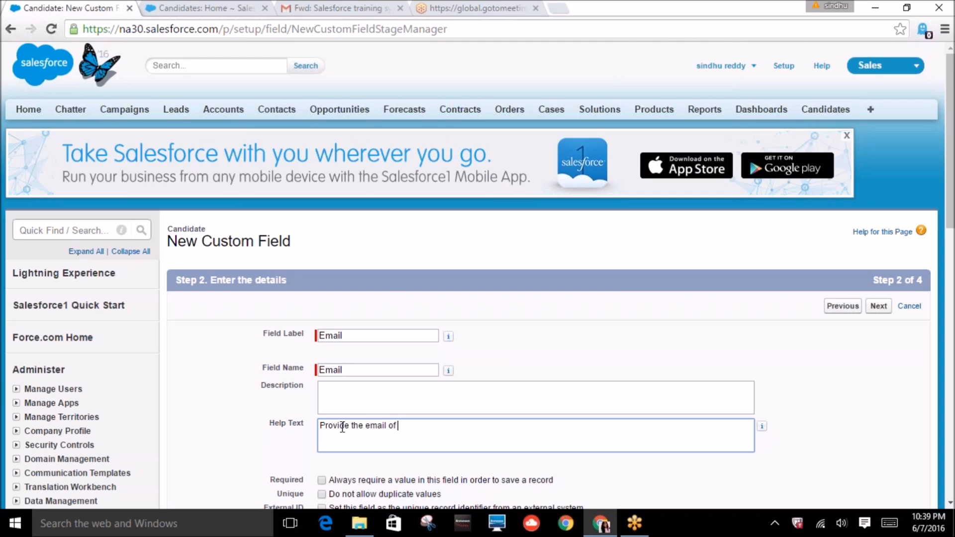
pyautogui.write(' the candidate')
# - Make the Email field always required to save a record and continue to field-level security
pyautogui.scroll(-2, 797, 418)
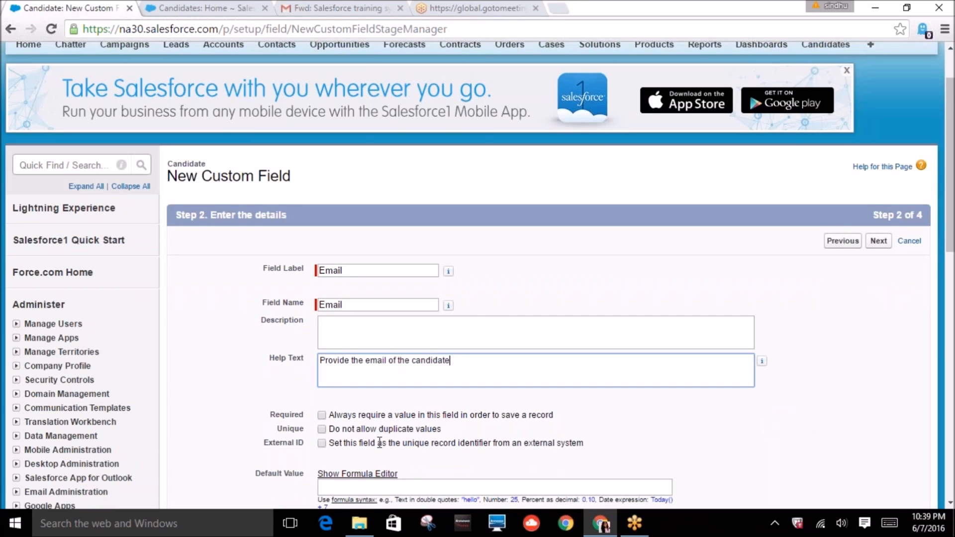
pyautogui.click(321, 416)
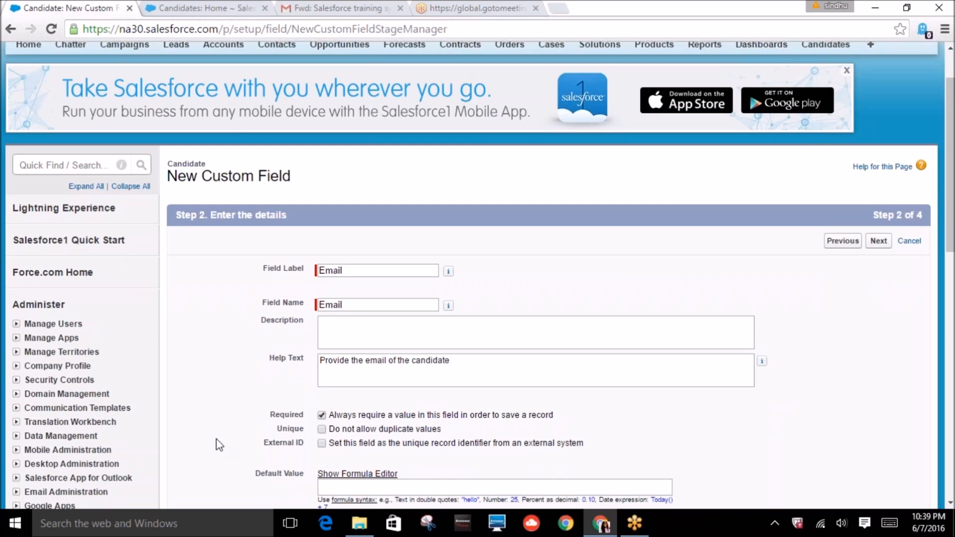
pyautogui.scroll(-2, 217, 444)
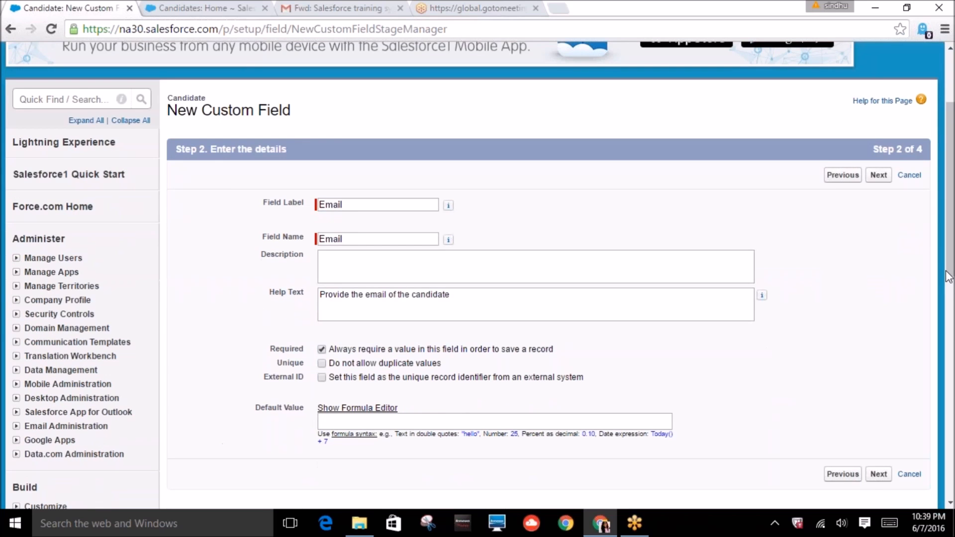
pyautogui.click(878, 175)
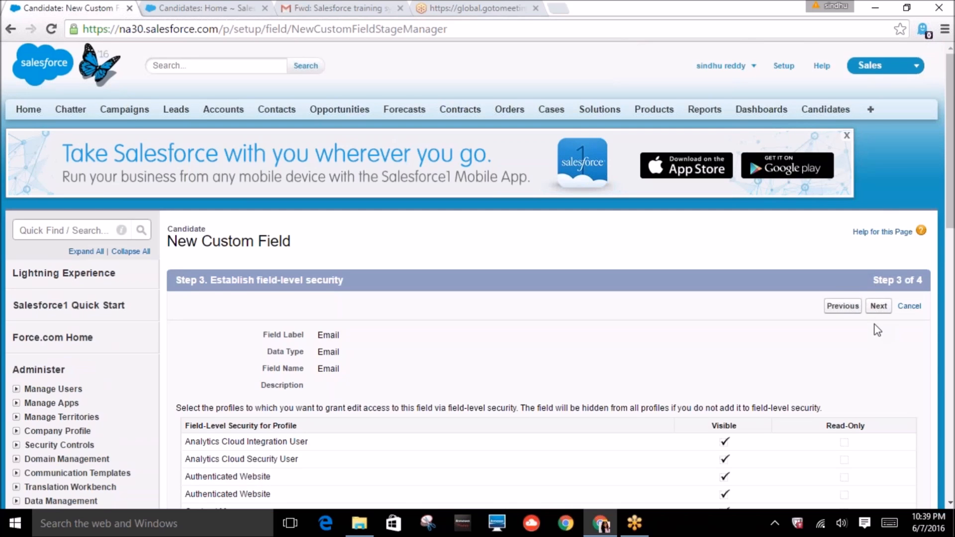
# - Accept the default profile visibility, keep the Email field on the Candidate Layout, and save the field
pyautogui.scroll(-1, 866, 336)
pyautogui.scroll(-1, 866, 336)
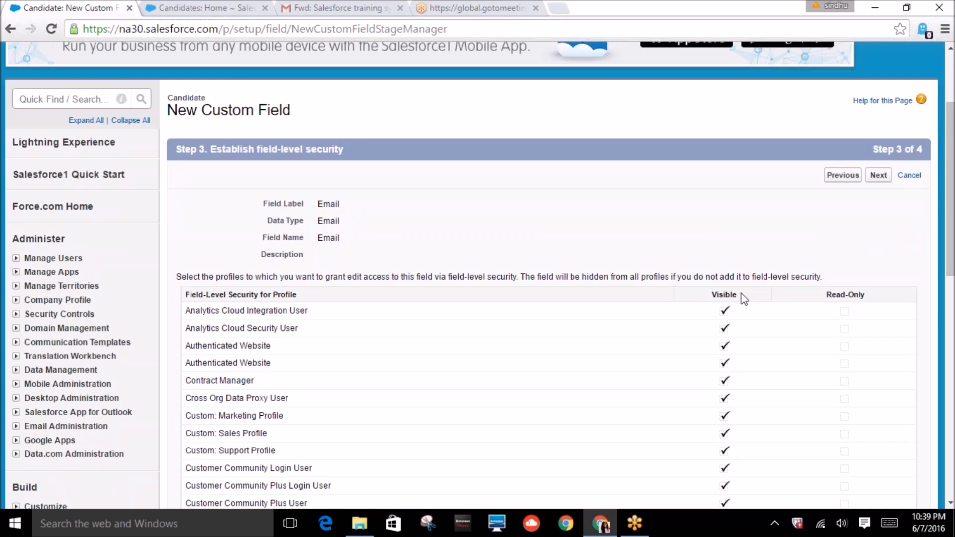
pyautogui.click(878, 175)
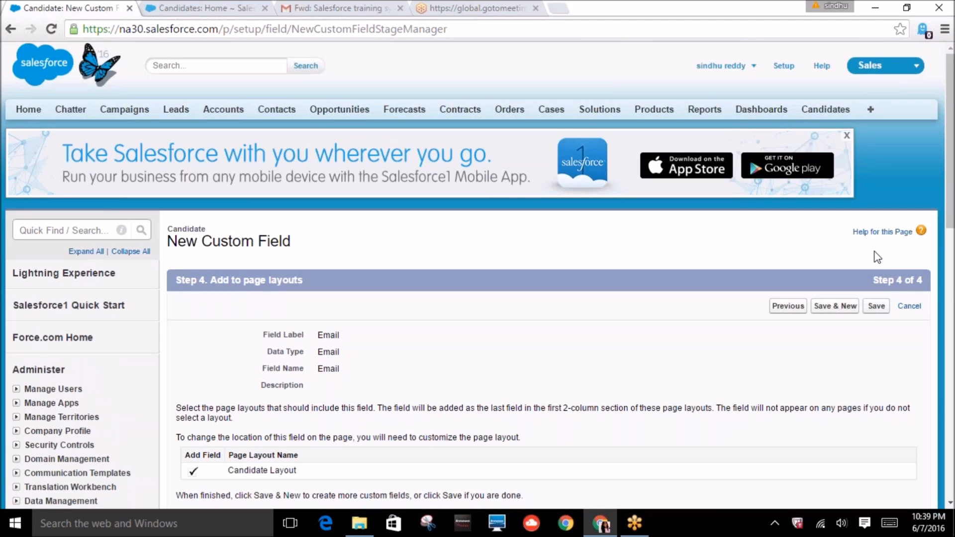
pyautogui.click(874, 312)
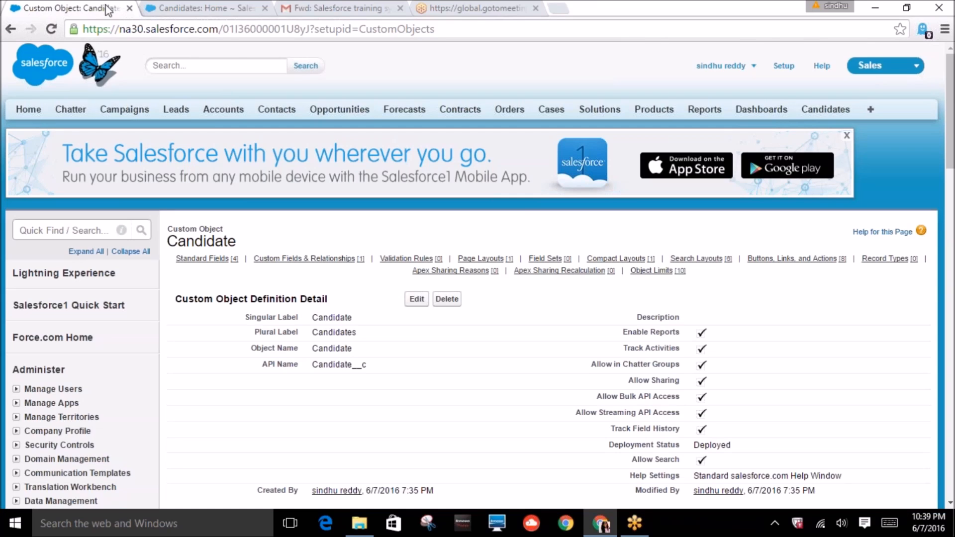
# - Open a New Candidate form in the Candidates browser tab and check the Email field with its help text
pyautogui.click(183, 9)
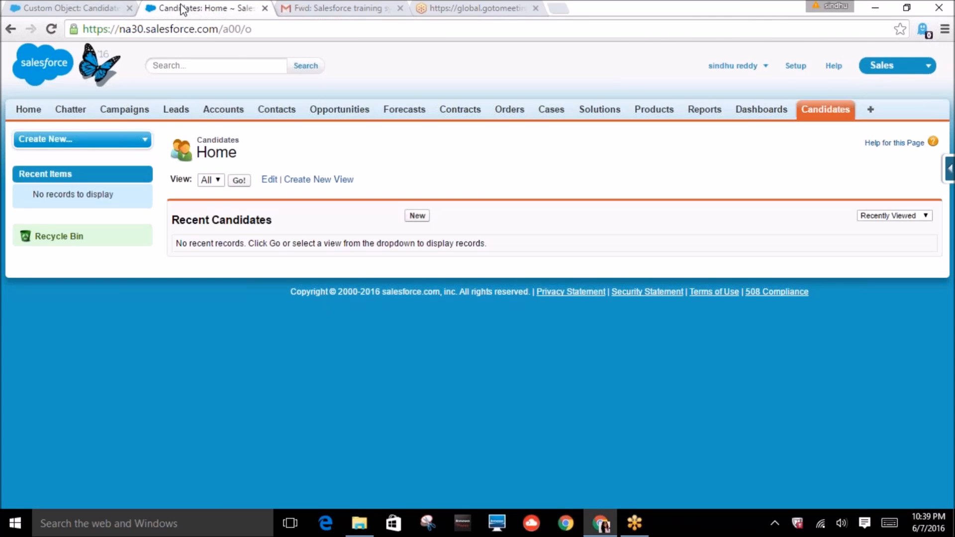
pyautogui.click(415, 217)
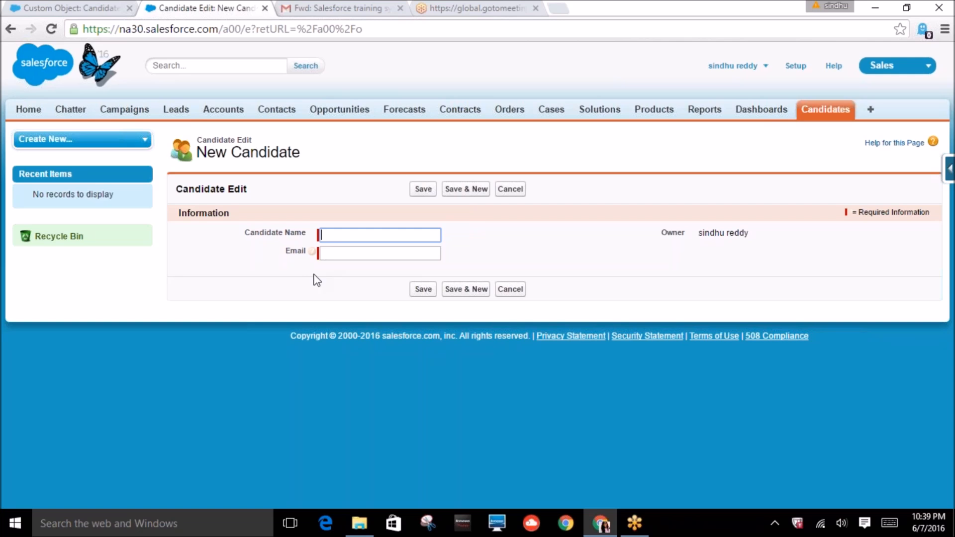
pyautogui.moveTo(309, 254)
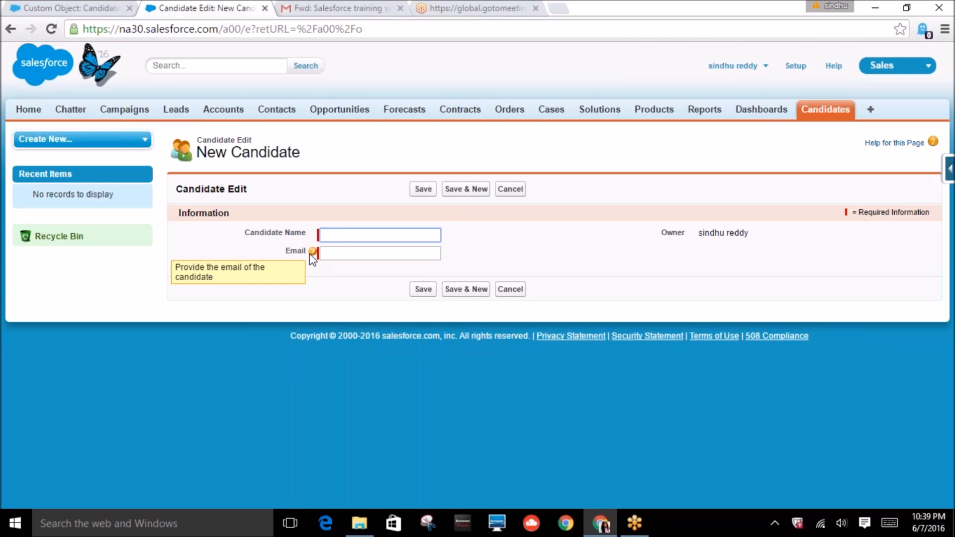
pyautogui.click(325, 250)
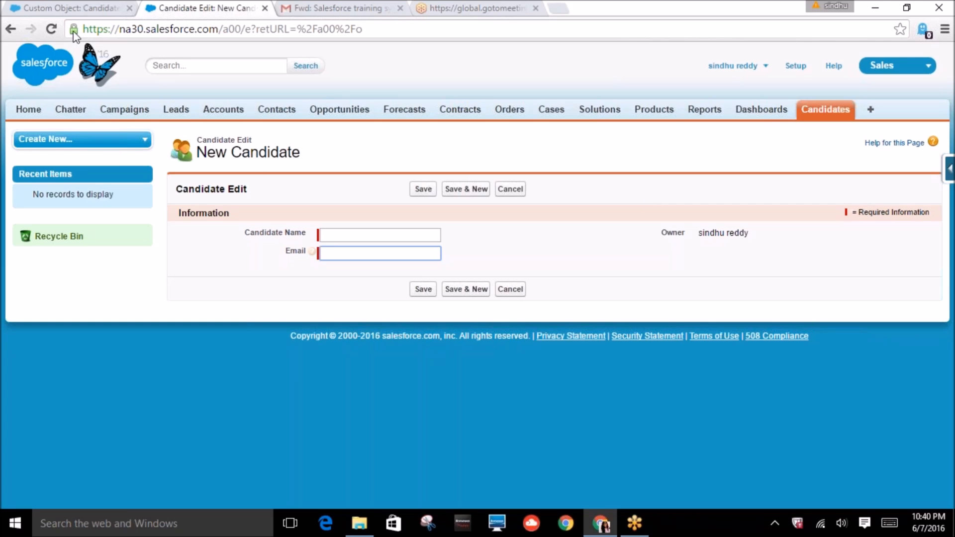
# - Return to the Candidate object definition and start another new custom field
pyautogui.click(77, 9)
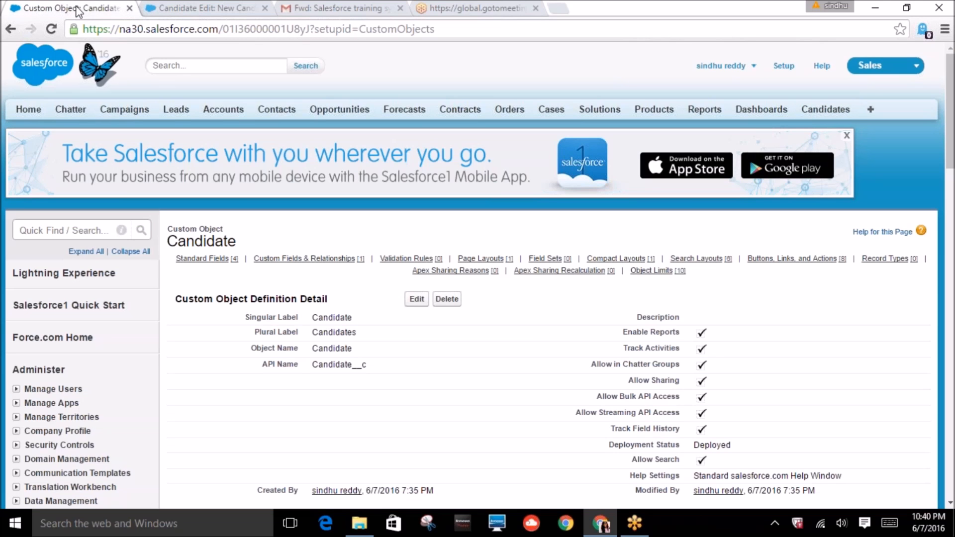
pyautogui.scroll(-1, 416, 366)
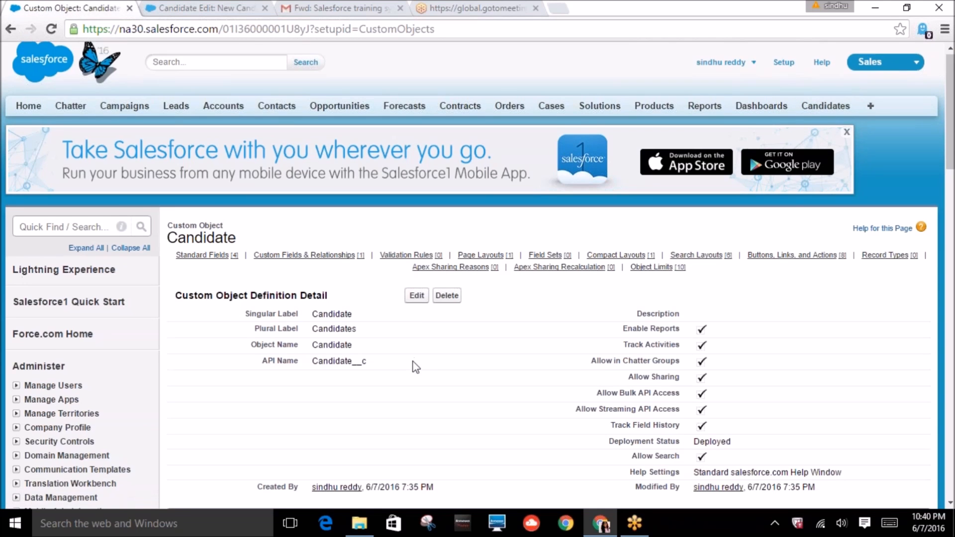
pyautogui.scroll(-1, 415, 367)
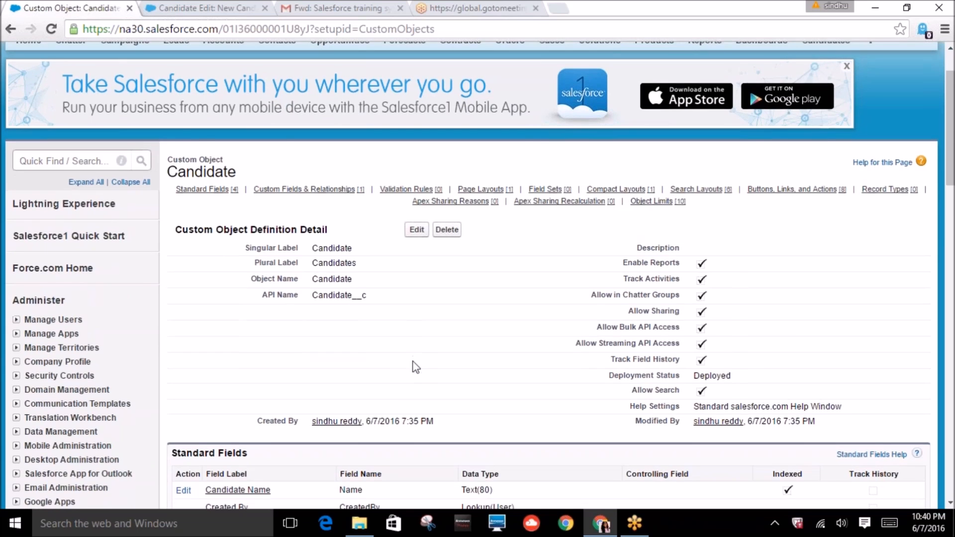
pyautogui.scroll(-1, 416, 367)
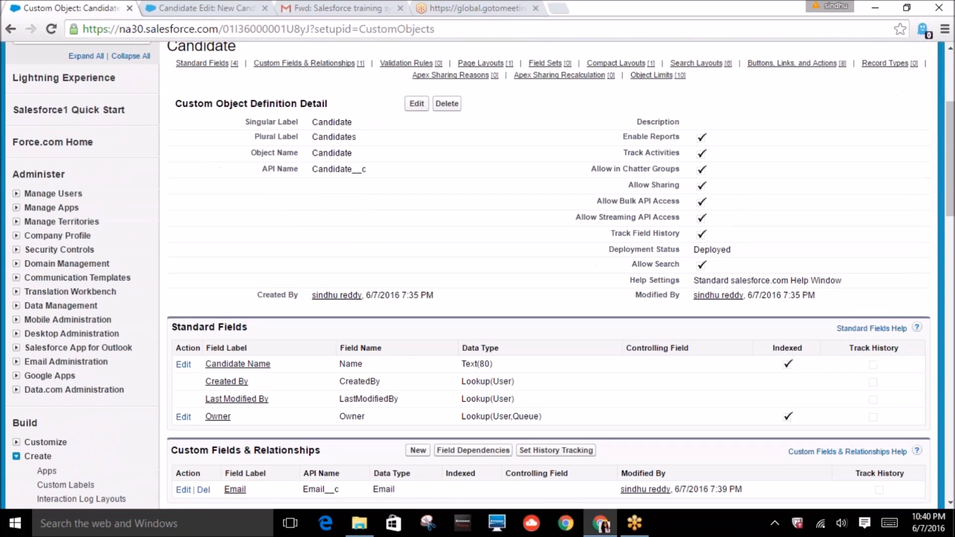
pyautogui.scroll(-1, 415, 367)
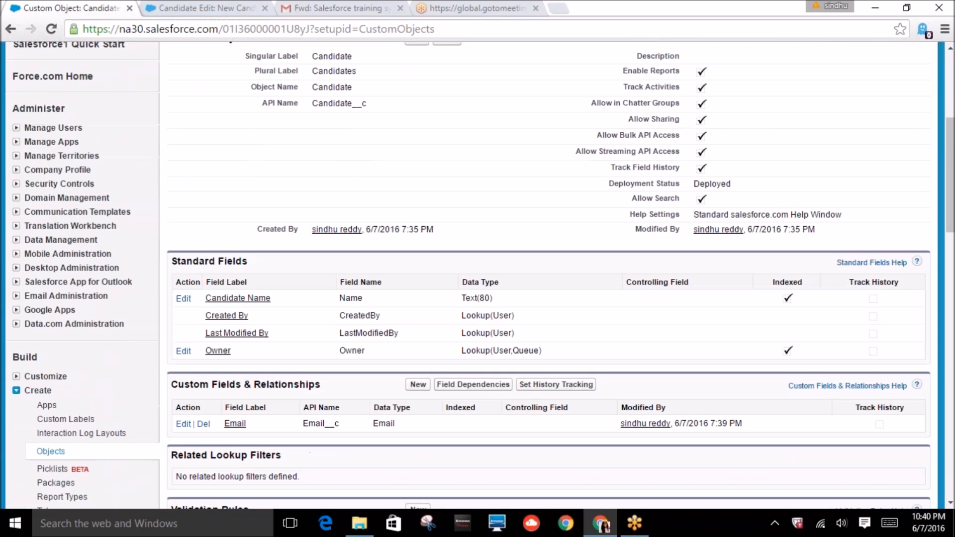
pyautogui.click(417, 385)
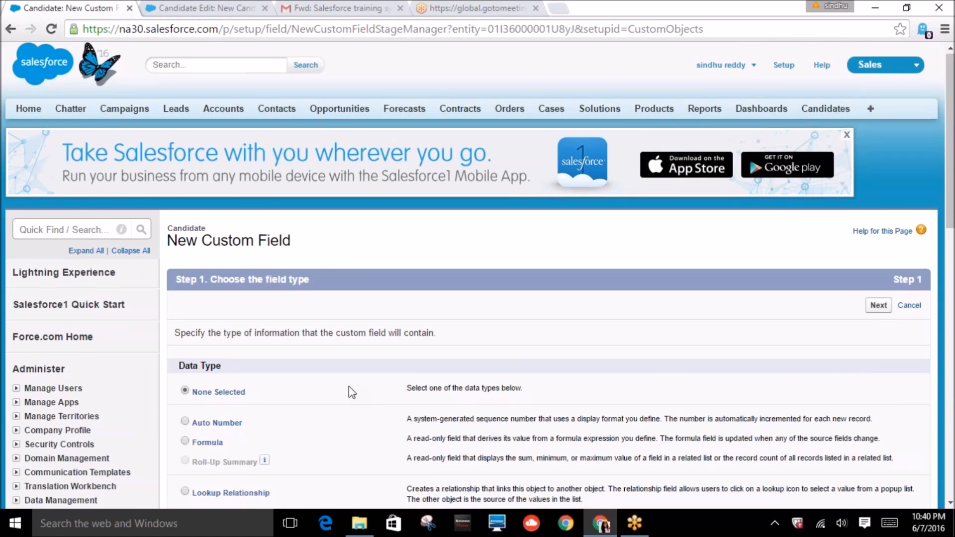
# - Choose Picklist as the new field's data type and continue to the field details
pyautogui.scroll(-1, 348, 387)
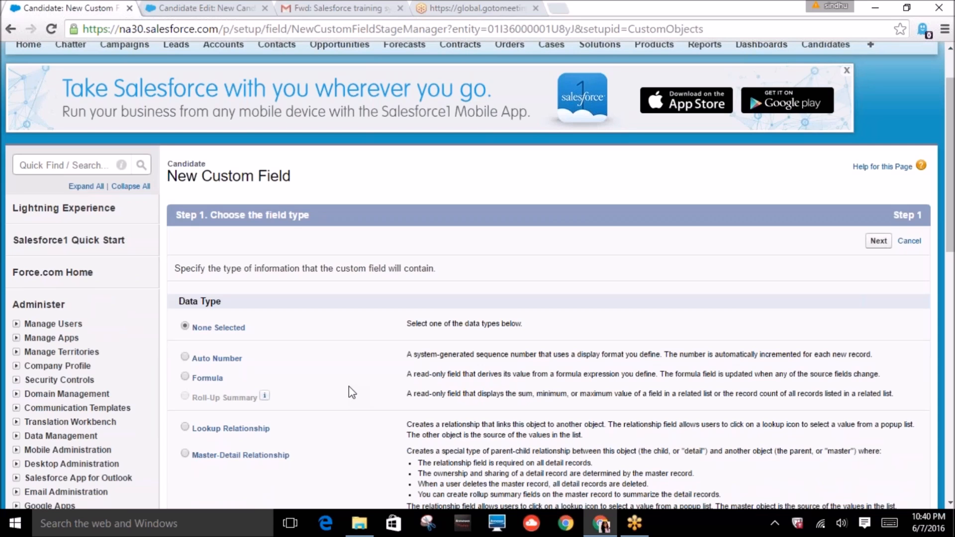
pyautogui.scroll(-2, 352, 393)
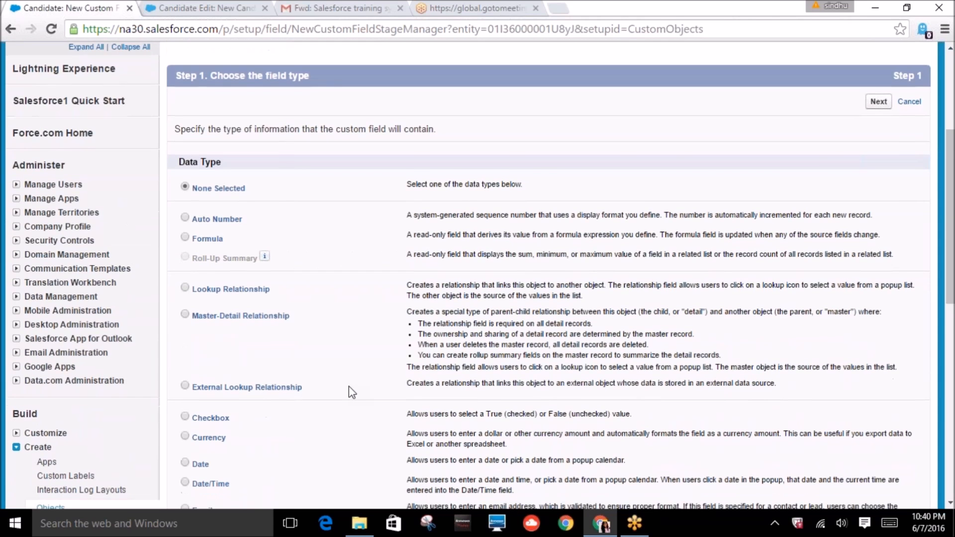
pyautogui.scroll(-1, 351, 393)
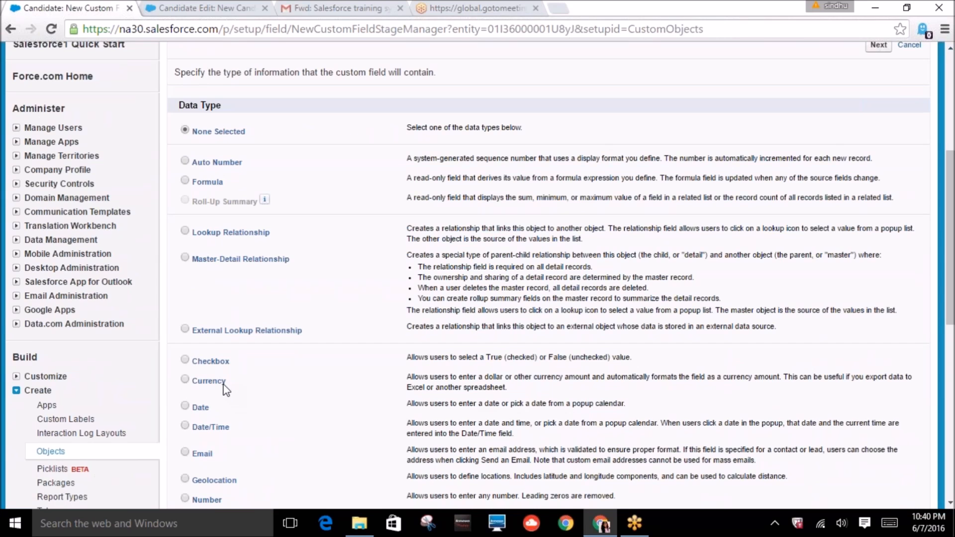
pyautogui.scroll(-1, 226, 391)
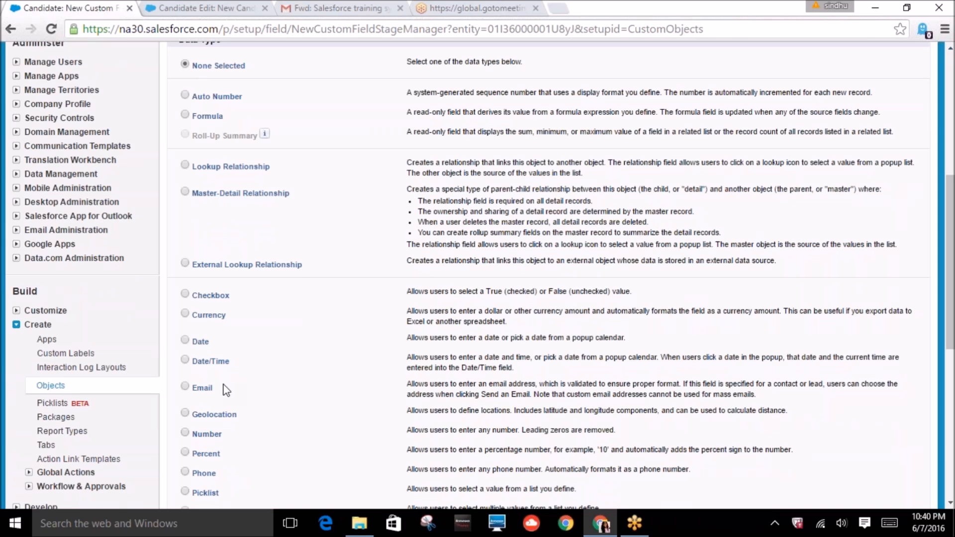
pyautogui.scroll(-1, 227, 390)
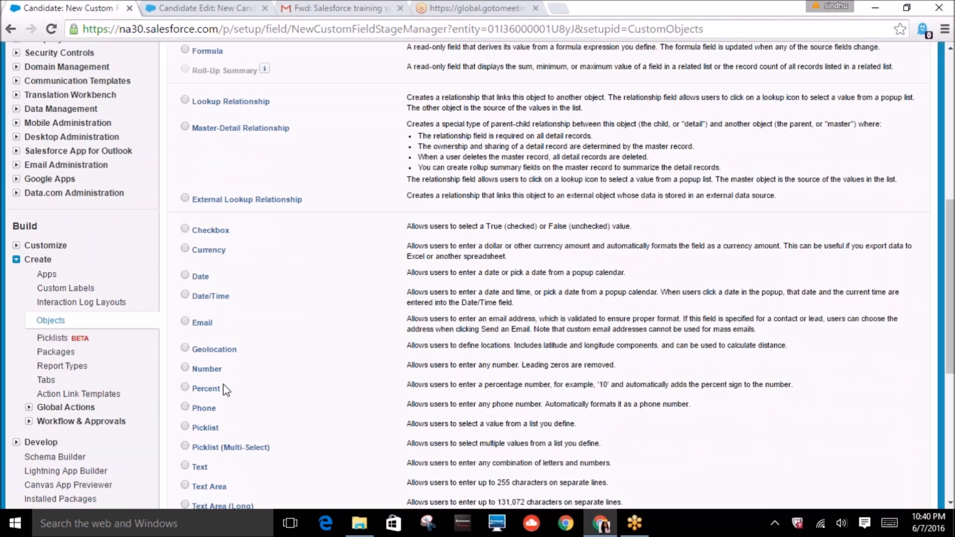
pyautogui.click(203, 428)
pyautogui.scroll(-1, 292, 404)
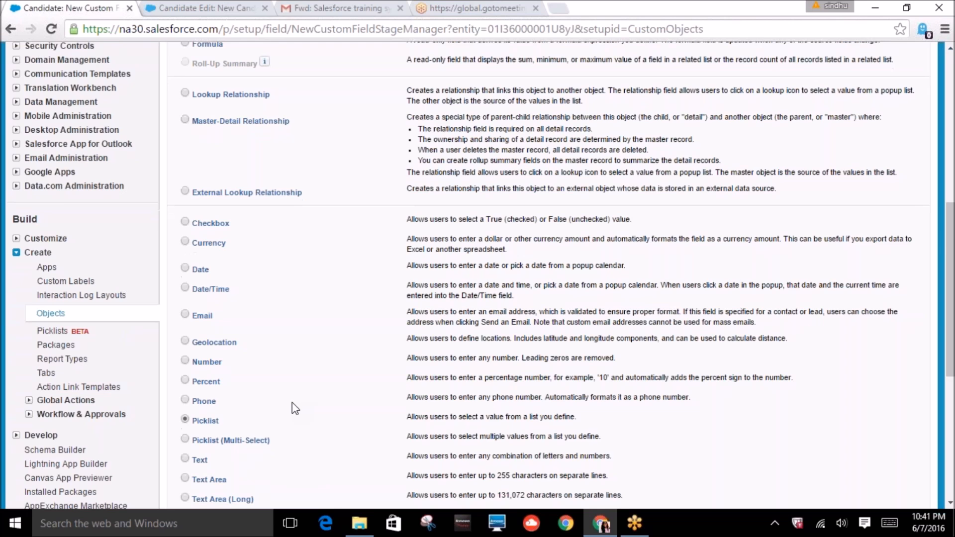
pyautogui.scroll(-3, 293, 403)
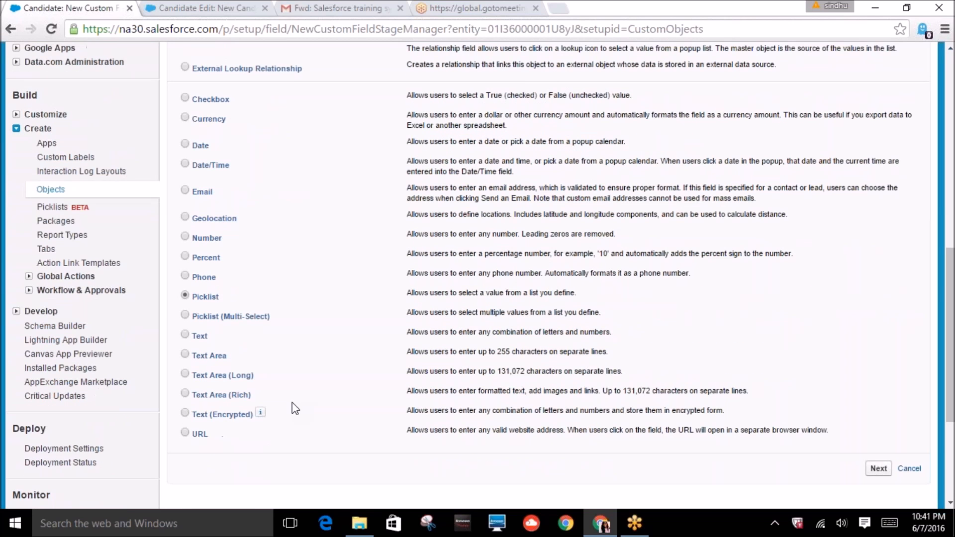
pyautogui.scroll(-5, 714, 401)
pyautogui.click(879, 269)
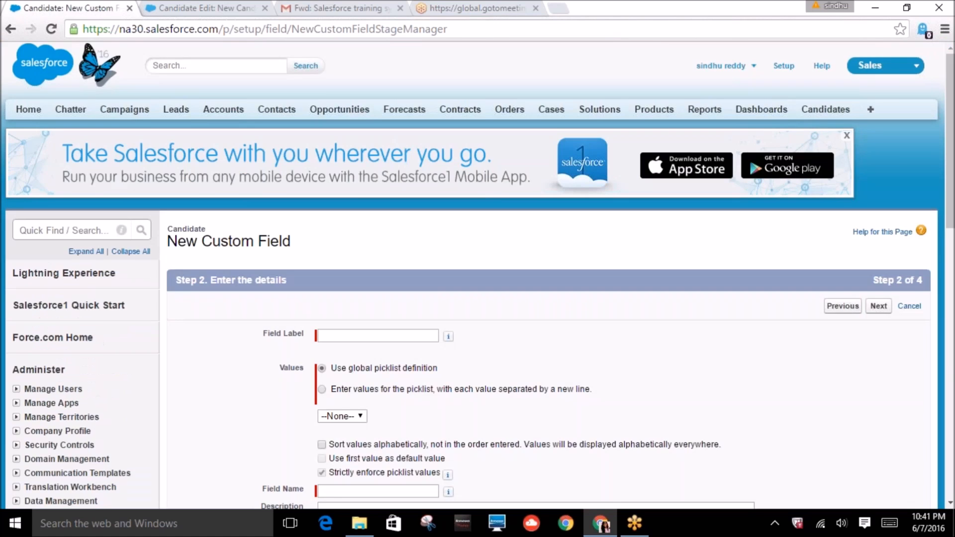
# - Label the new picklist field Prospect Rating, checking the existing fields on the New Candidate form in the other browser tab
pyautogui.click(393, 337)
pyautogui.write('Prospect')
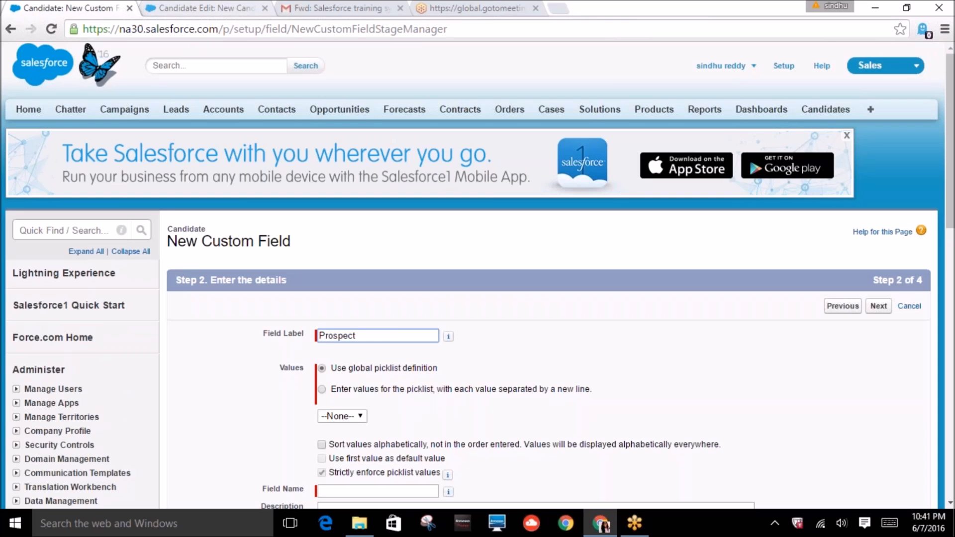
pyautogui.click(213, 11)
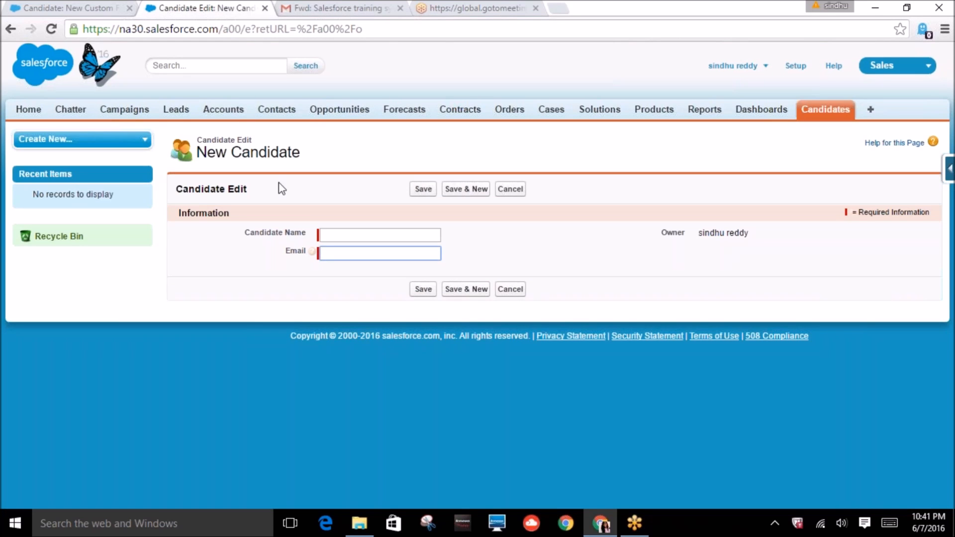
pyautogui.doubleClick(299, 252)
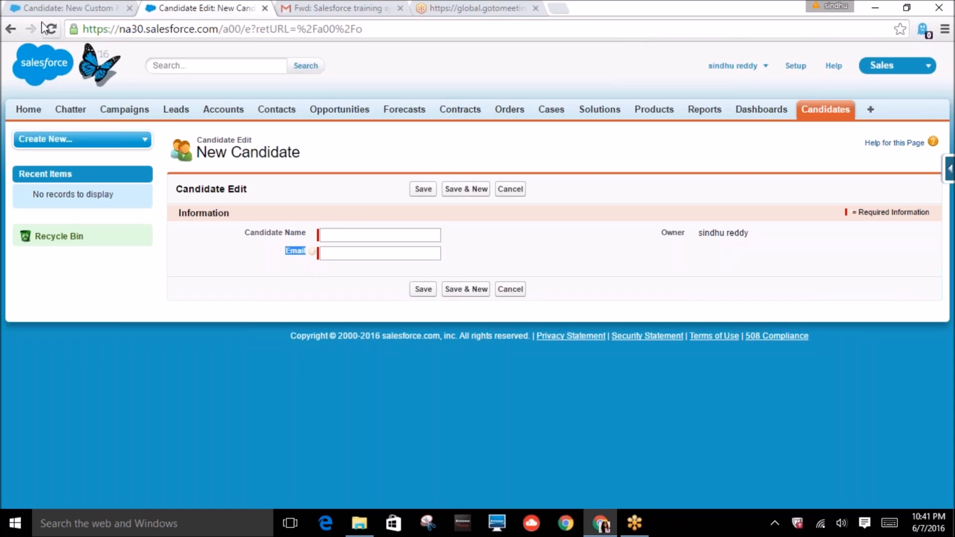
pyautogui.click(50, 9)
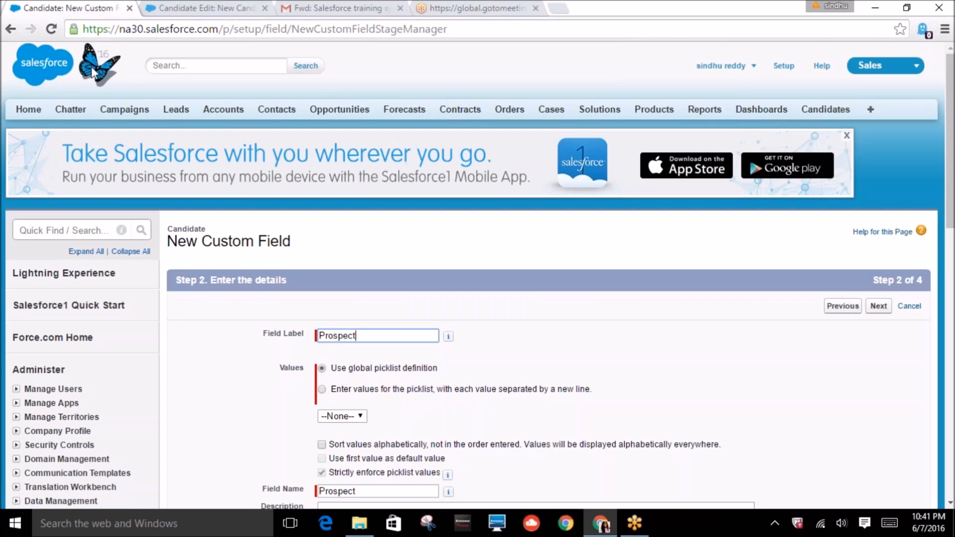
pyautogui.write('Rating')
# - Choose to enter the picklist's own values and list Hot, Warm and Cool on separate lines
pyautogui.click(322, 389)
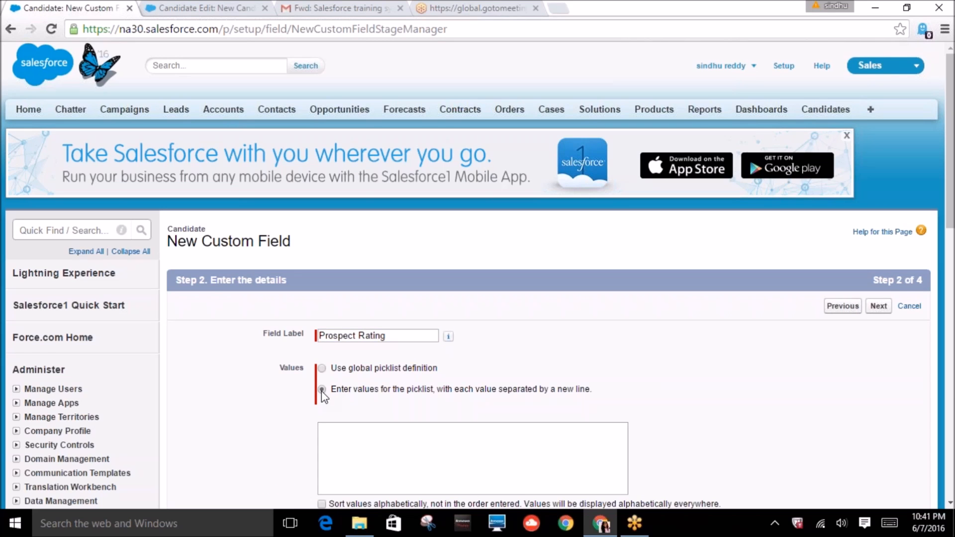
pyautogui.click(417, 440)
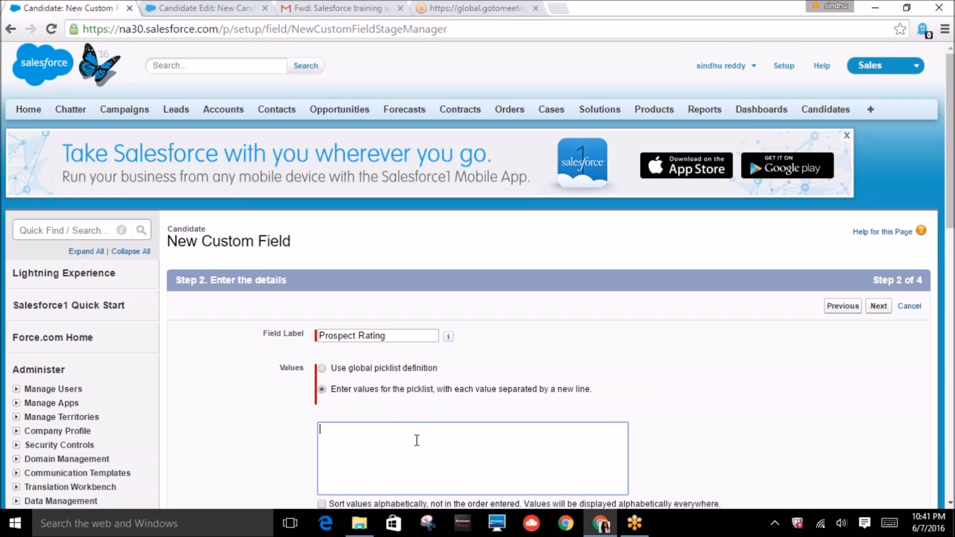
pyautogui.write('Hot')
pyautogui.press('Return')
pyautogui.write('M')
pyautogui.press('BackSpace')
pyautogui.write('Warm')
pyautogui.press('Tab')
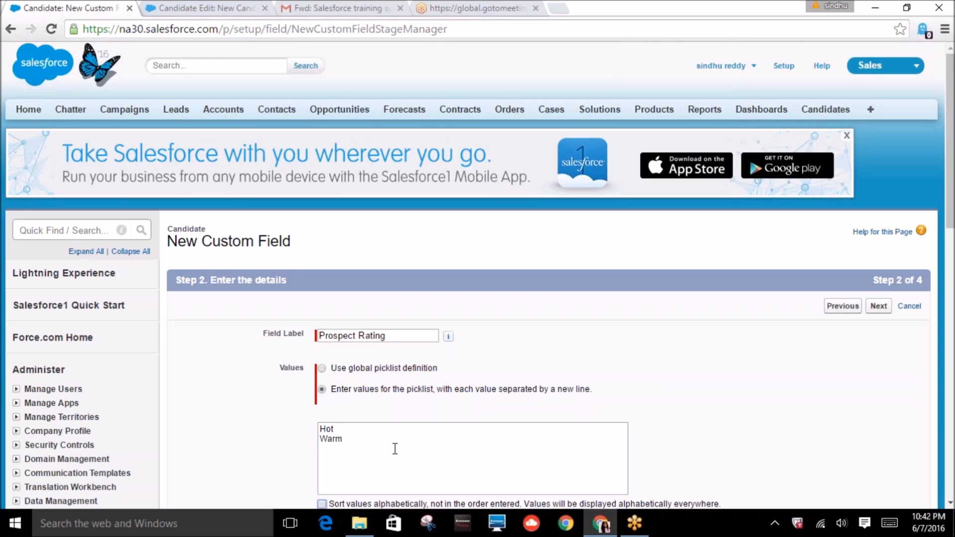
pyautogui.click(336, 450)
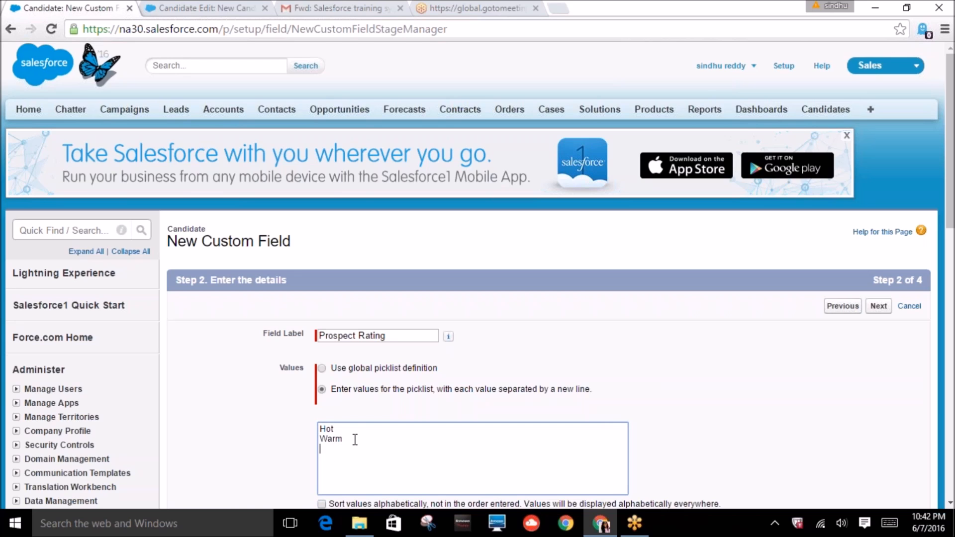
pyautogui.write('Cool')
# - Enter the help text "Provide the Rating for candidate" for the Prospect Rating field
pyautogui.scroll(-1, 740, 380)
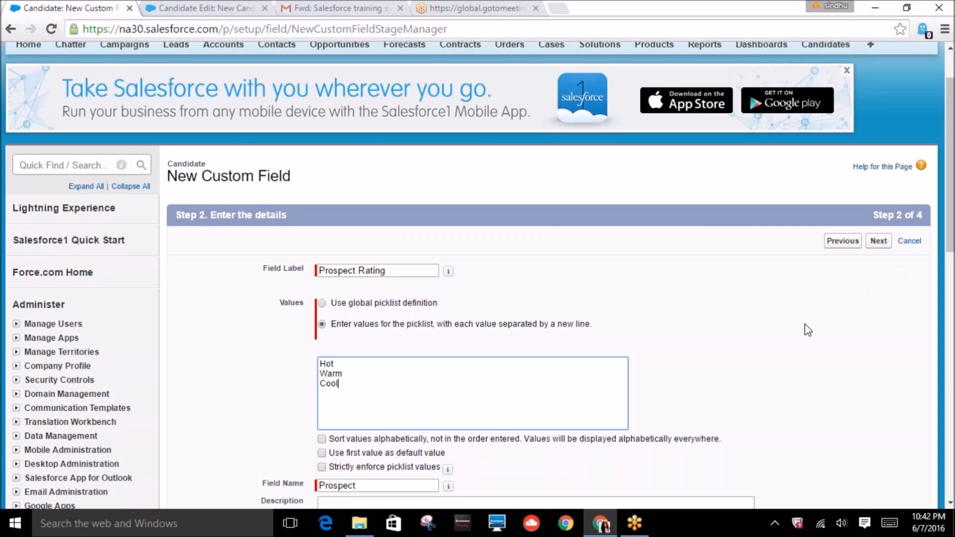
pyautogui.scroll(-1, 767, 369)
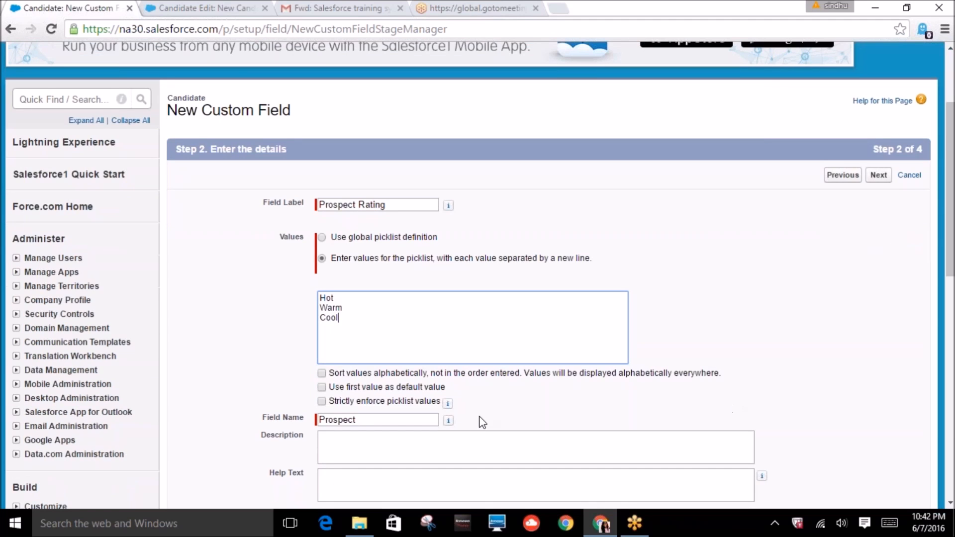
pyautogui.click(350, 477)
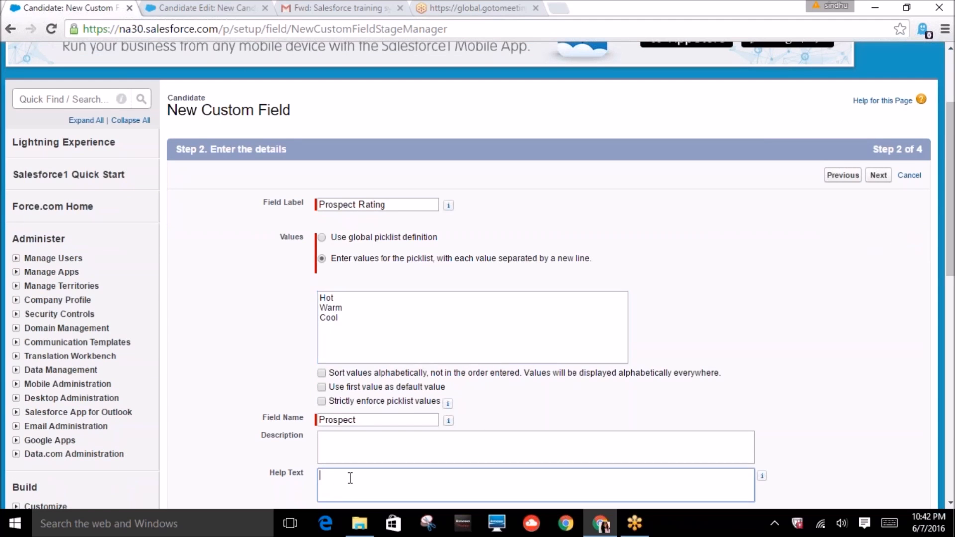
pyautogui.write('Provide the Reating for candidate')
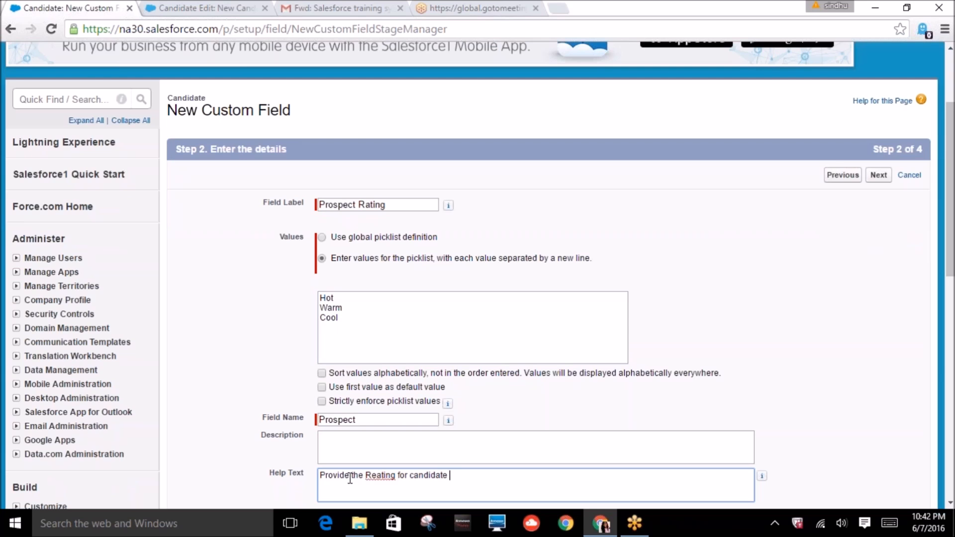
pyautogui.rightClick(387, 476)
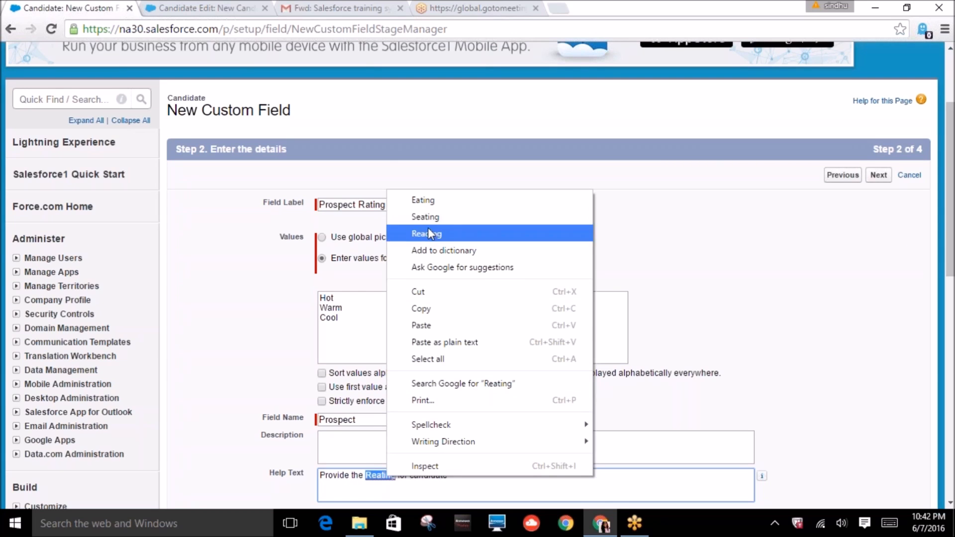
pyautogui.click(372, 476)
pyautogui.press('BackSpace')
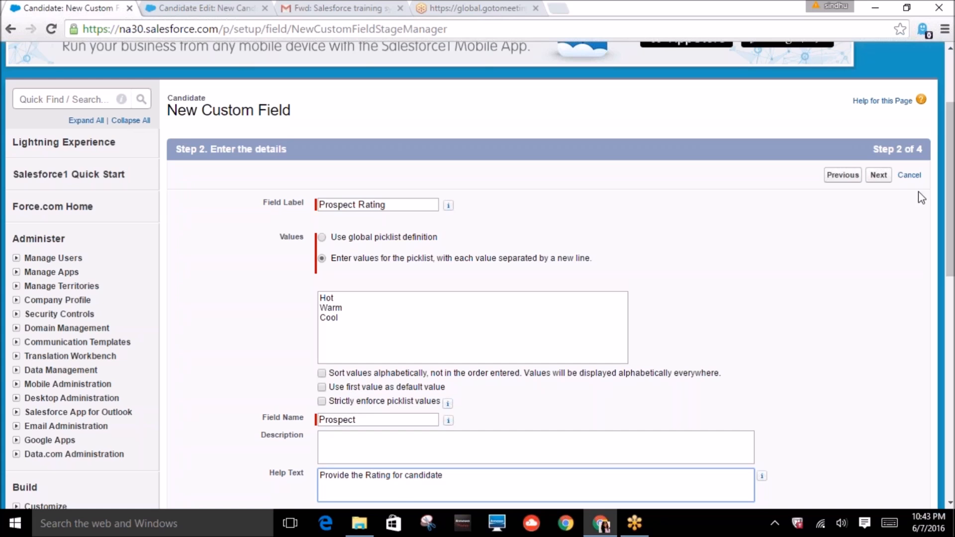
# - Make the Prospect Rating field visible to all profiles, keep it on the Candidate Layout, and save it
pyautogui.click(878, 175)
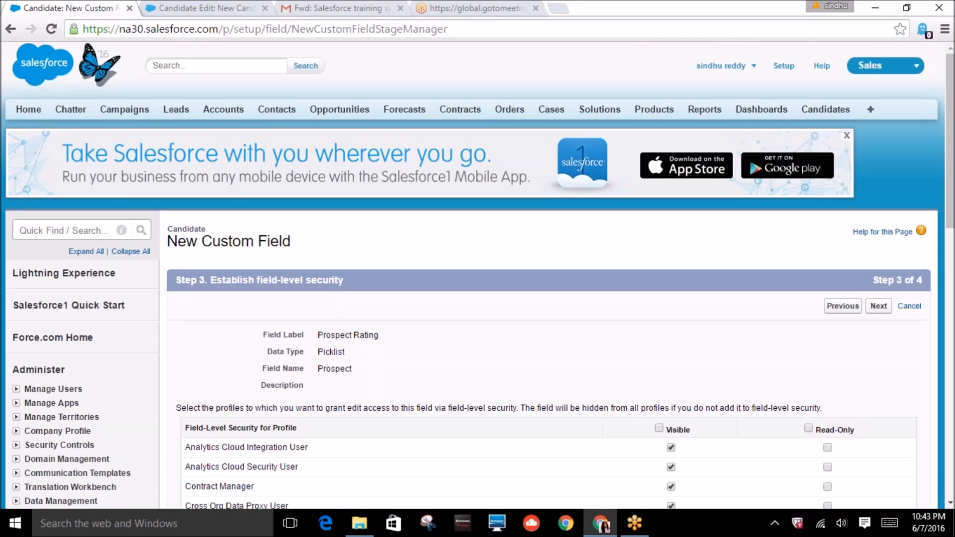
pyautogui.click(659, 428)
pyautogui.click(879, 306)
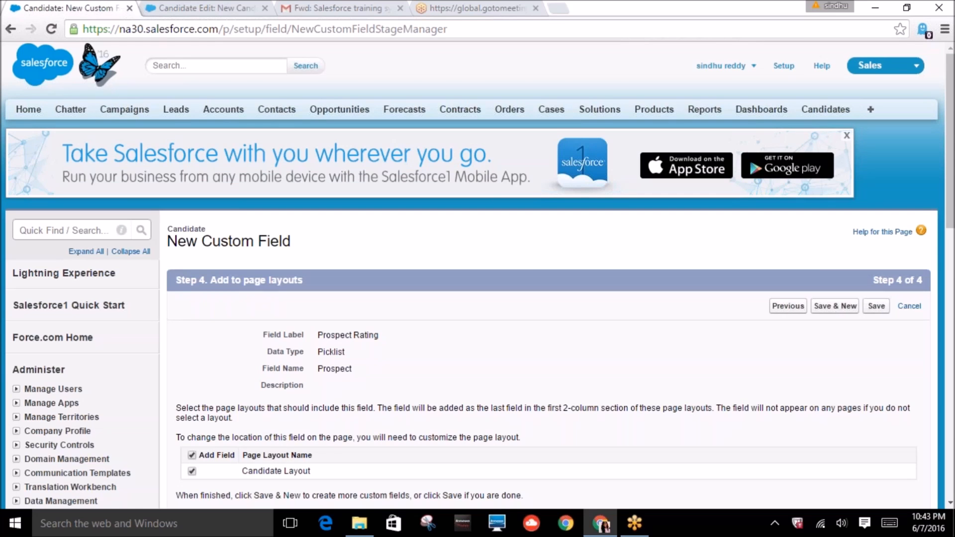
pyautogui.click(876, 306)
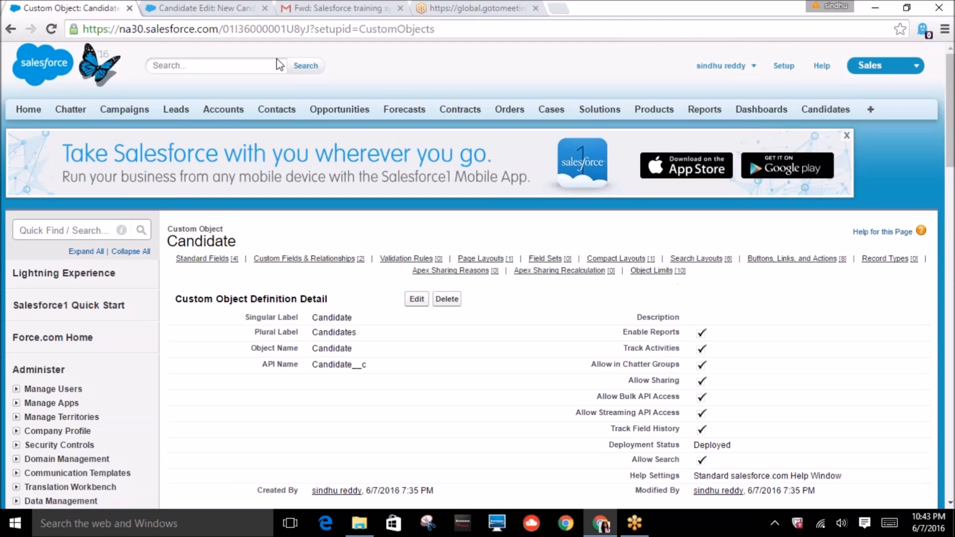
# - Reload the New Candidate form in the other browser tab and check the Prospect Rating field's help text and picklist values
pyautogui.click(208, 10)
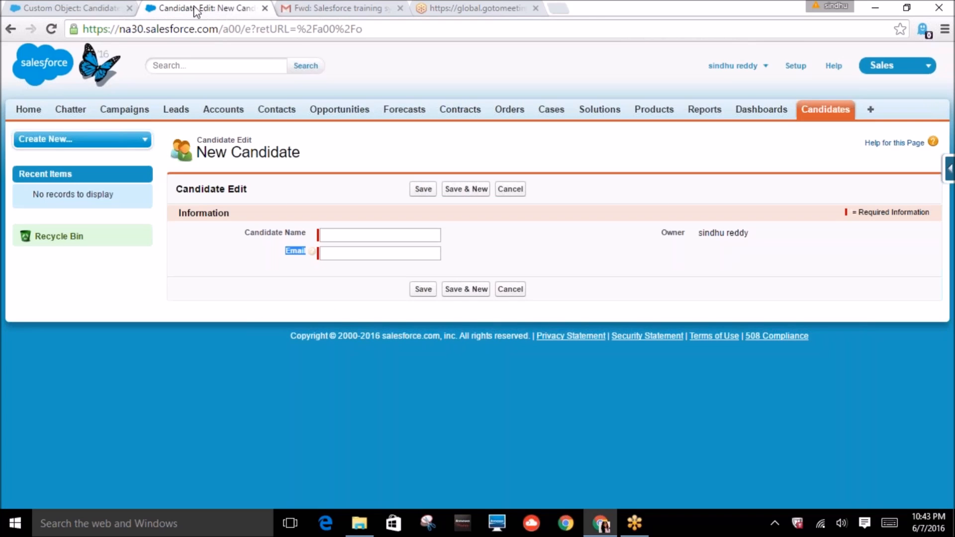
pyautogui.click(52, 29)
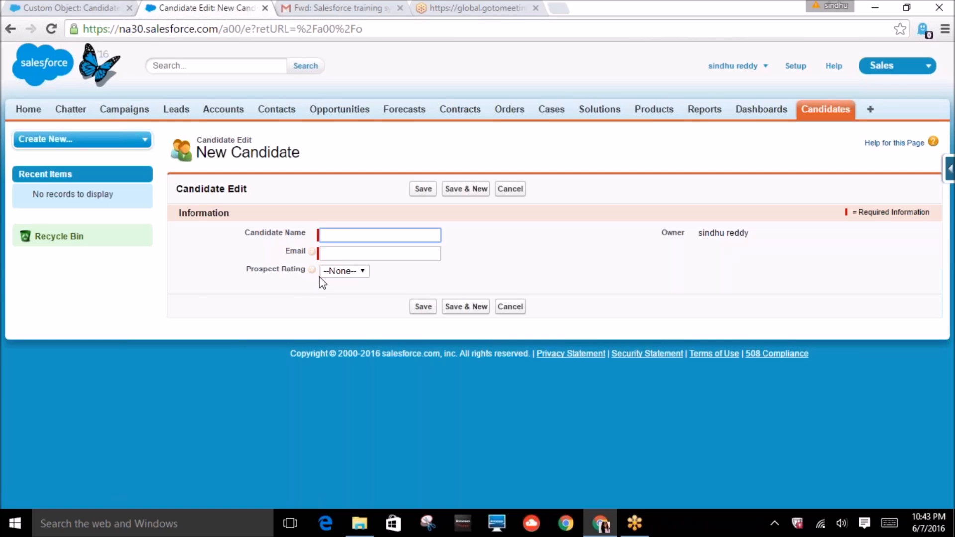
pyautogui.moveTo(318, 272)
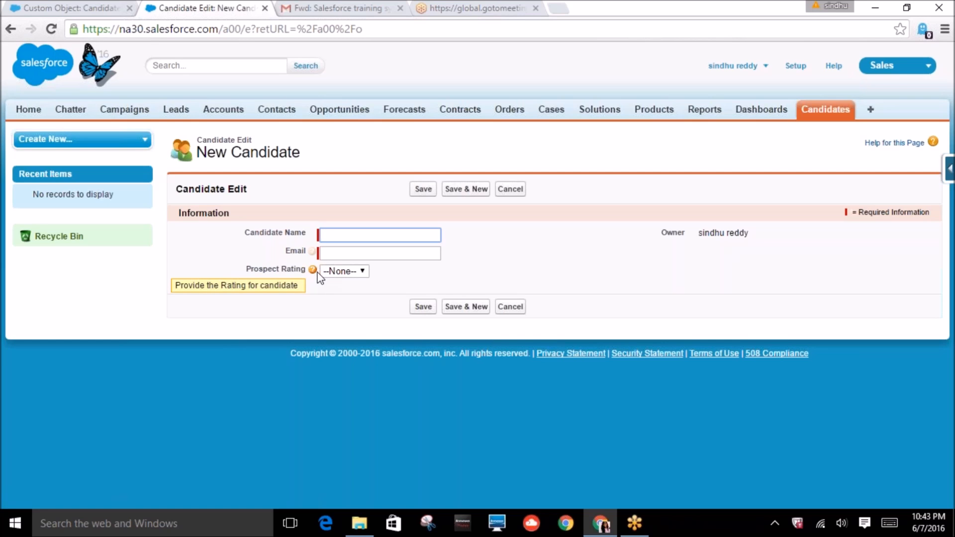
pyautogui.click(339, 273)
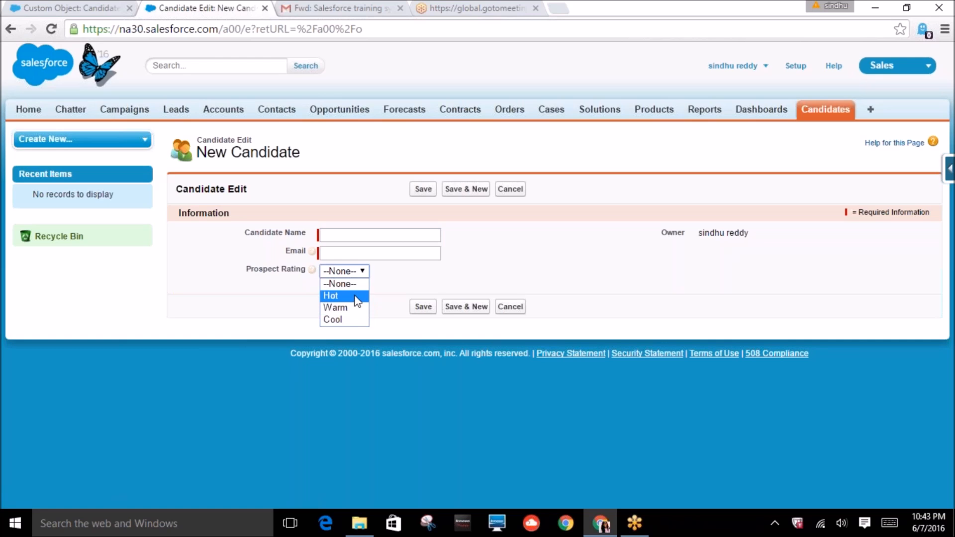
pyautogui.click(475, 269)
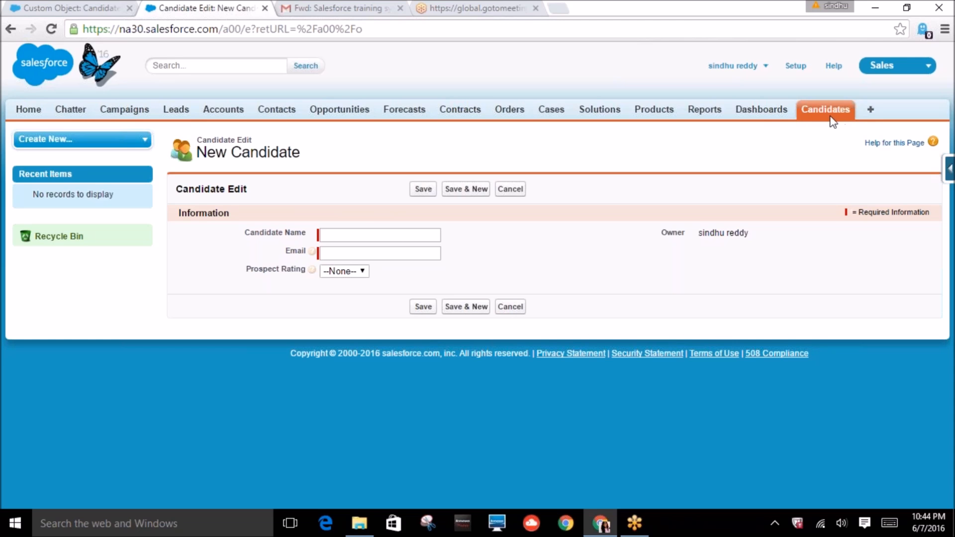
# - Fill in the candidate's name and e-mail, set Prospect Rating to Hot, and save the new candidate record
pyautogui.click(349, 234)
pyautogui.write('Sindhu')
pyautogui.press('Tab')
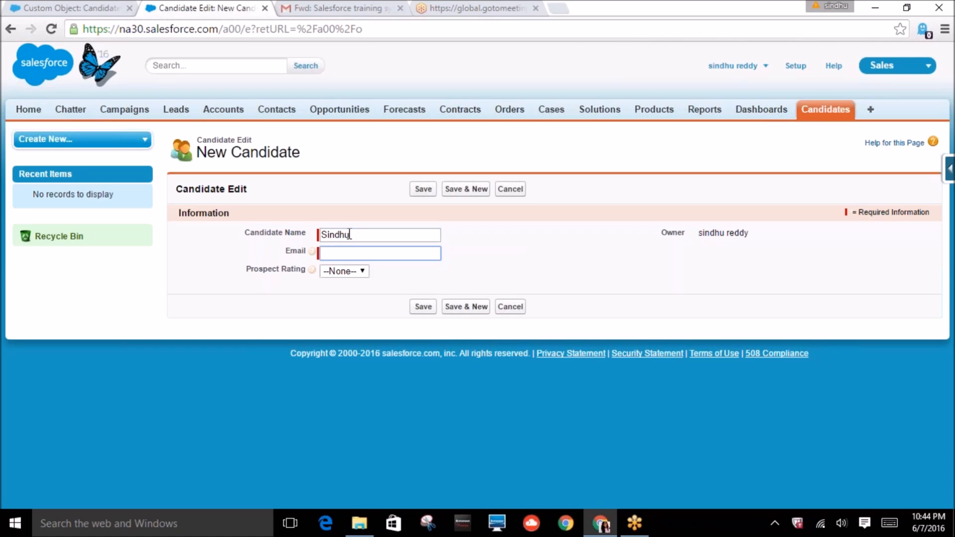
pyautogui.write('Sindh')
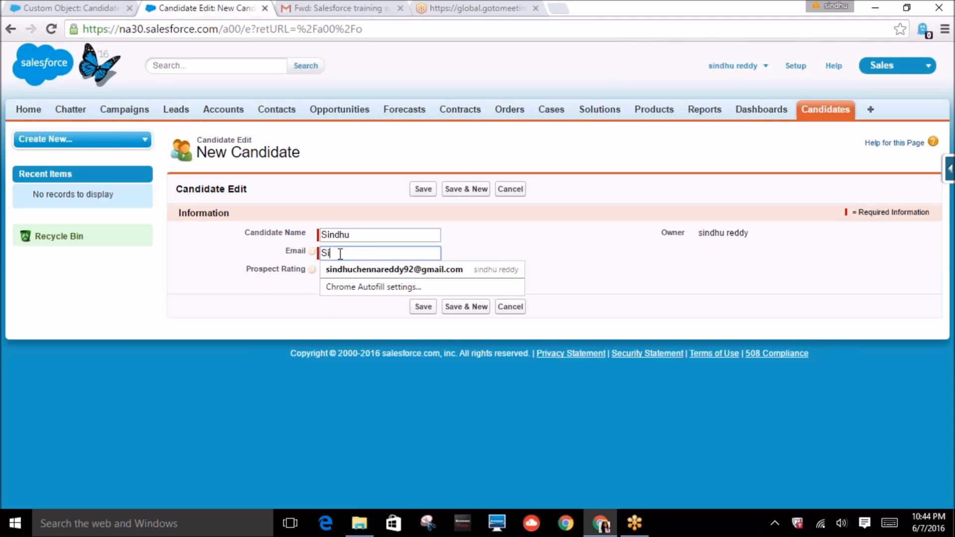
pyautogui.write('@')
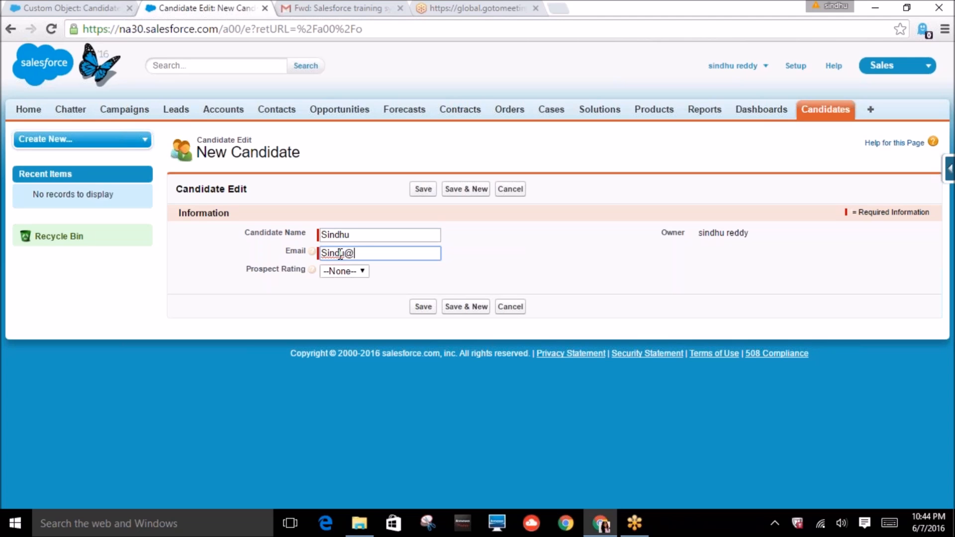
pyautogui.write('test.com')
pyautogui.press('Tab')
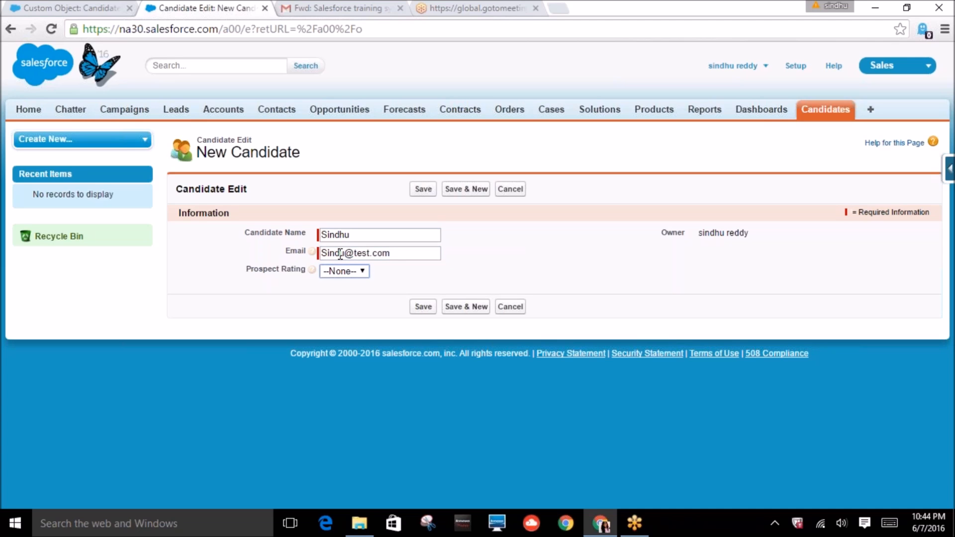
pyautogui.click(341, 271)
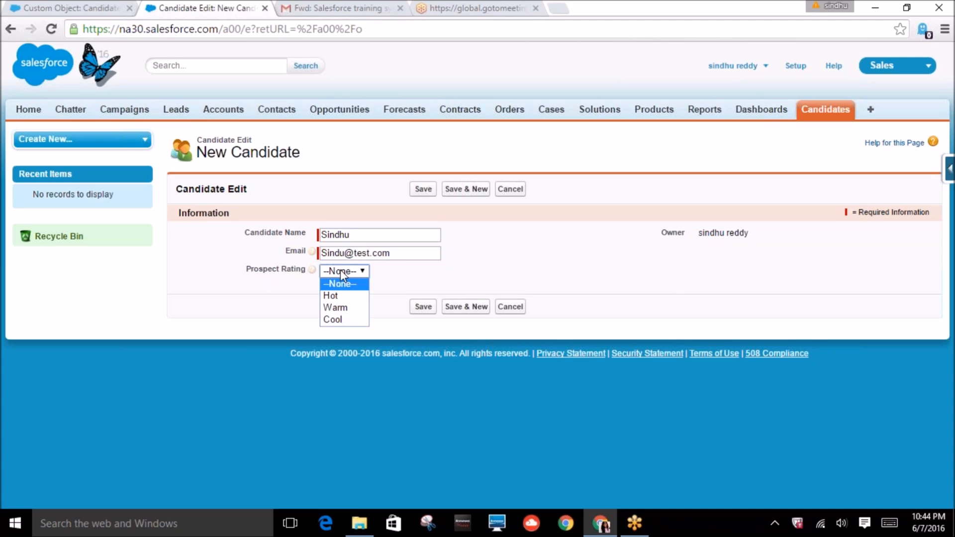
pyautogui.click(337, 296)
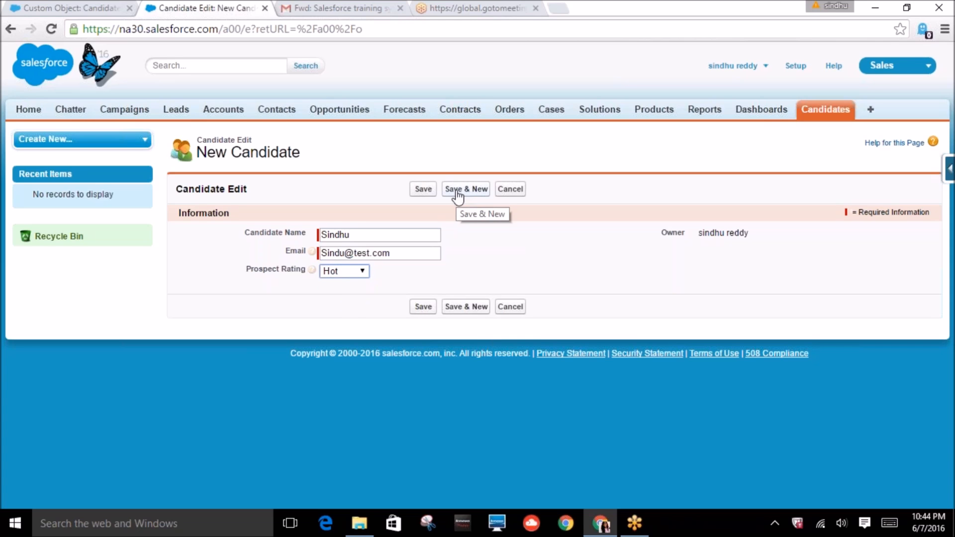
pyautogui.click(416, 193)
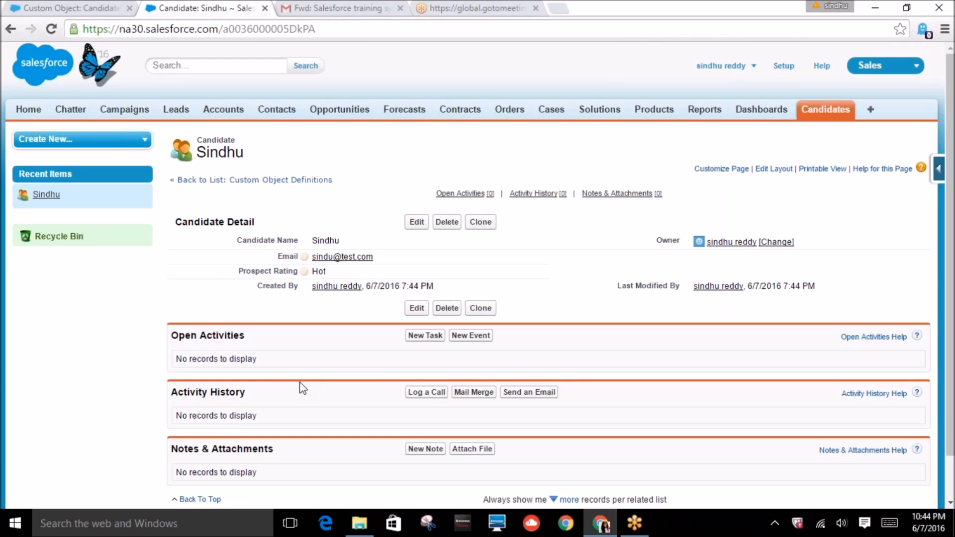
# - Examine the saved candidate record down to its Notes & Attachments list, and open the Candidates home page
pyautogui.scroll(-1, 303, 386)
pyautogui.moveTo(173, 403); pyautogui.dragTo(282, 401)
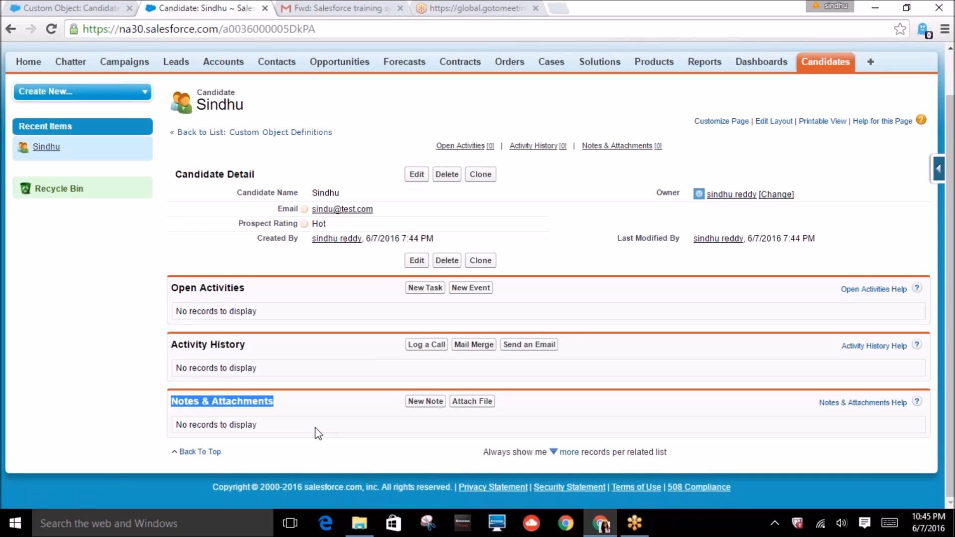
pyautogui.click(825, 67)
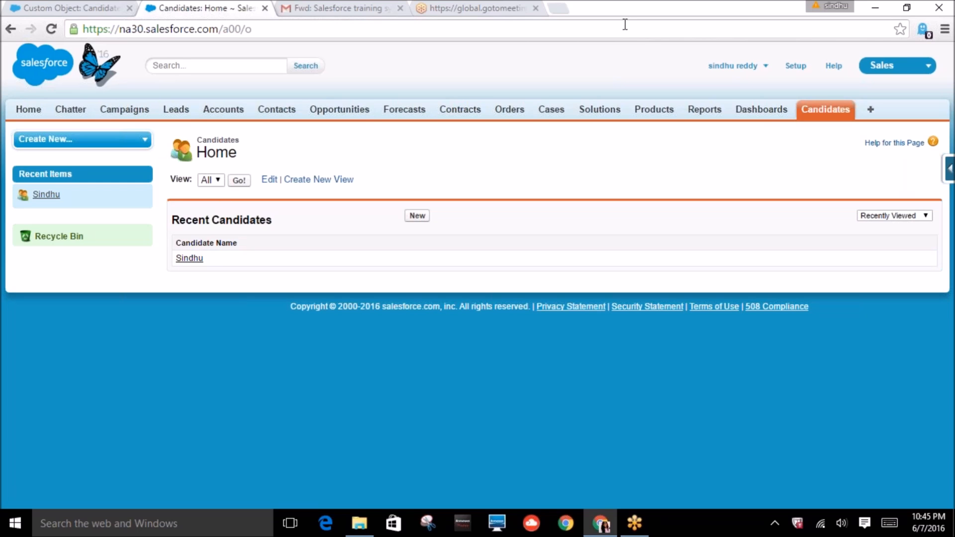
pyautogui.click(907, 8)
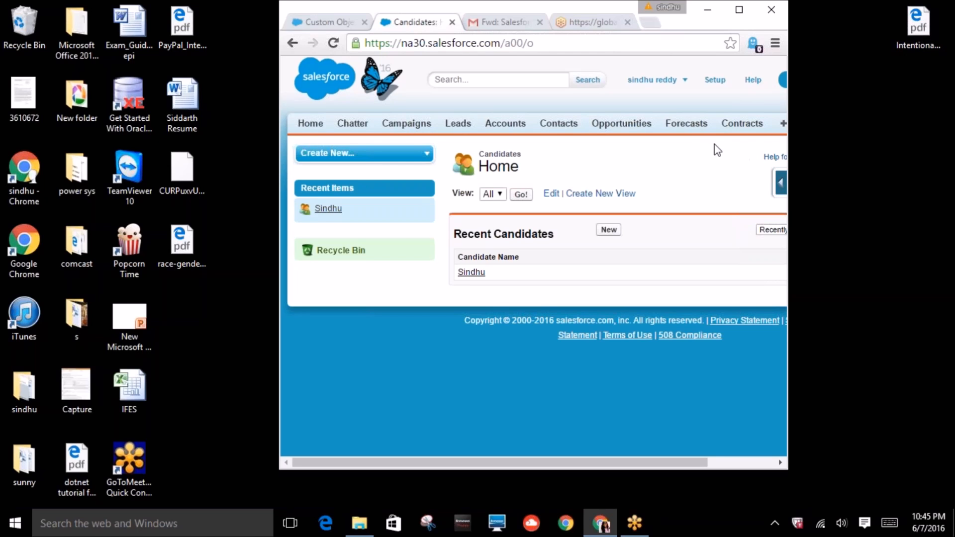
pyautogui.click(739, 9)
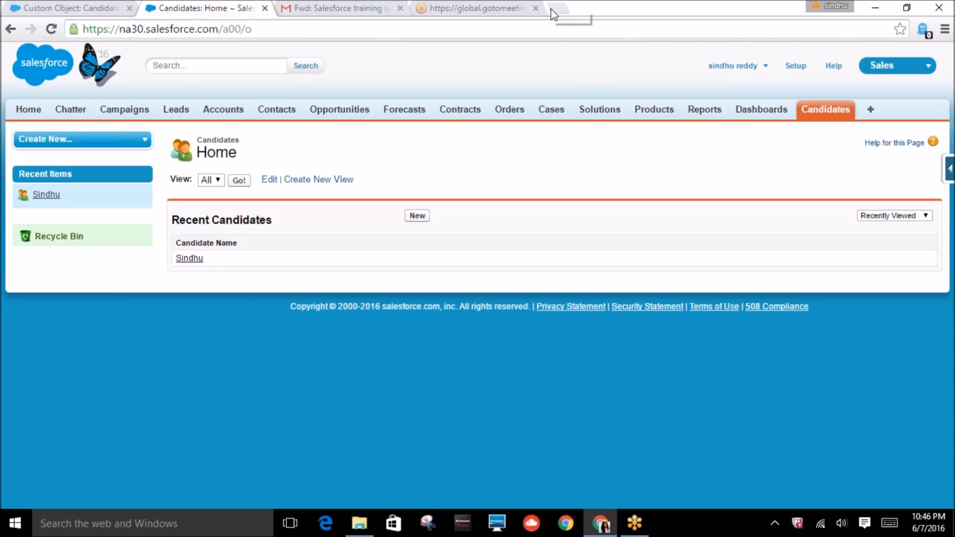
# - Examine the Candidate object's standard and custom field lists, including the custom fields' API Name, Data Type and Modified By columns
pyautogui.click(79, 8)
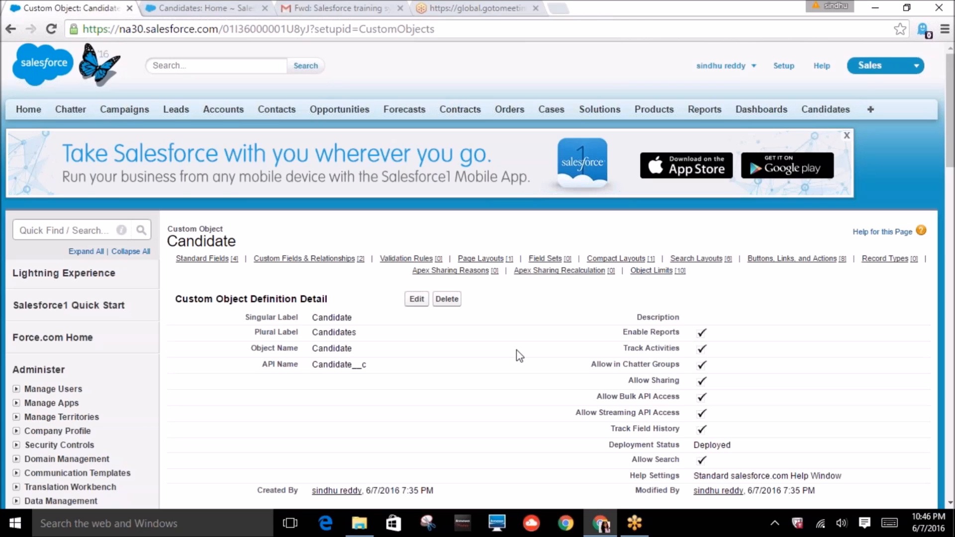
pyautogui.scroll(-2, 516, 350)
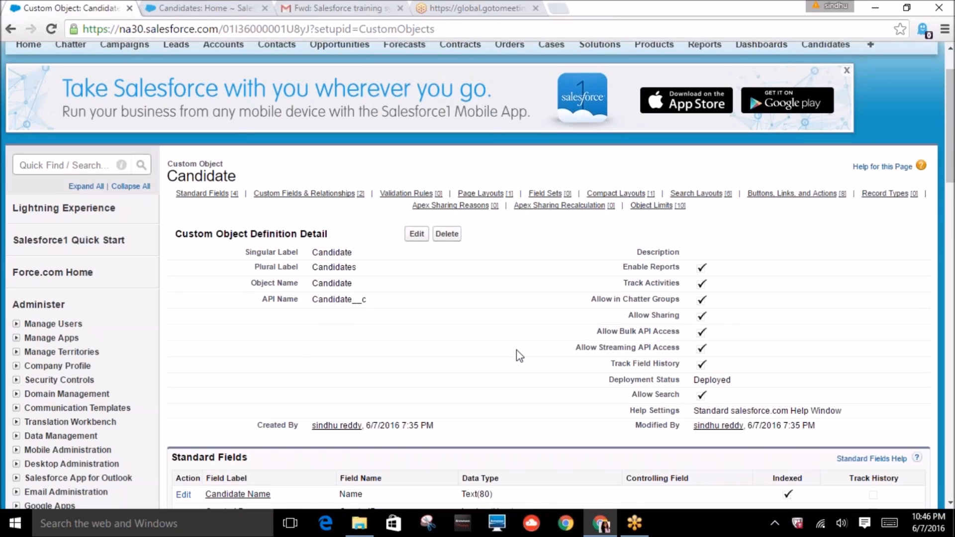
pyautogui.scroll(-4, 516, 350)
pyautogui.scroll(-2, 516, 350)
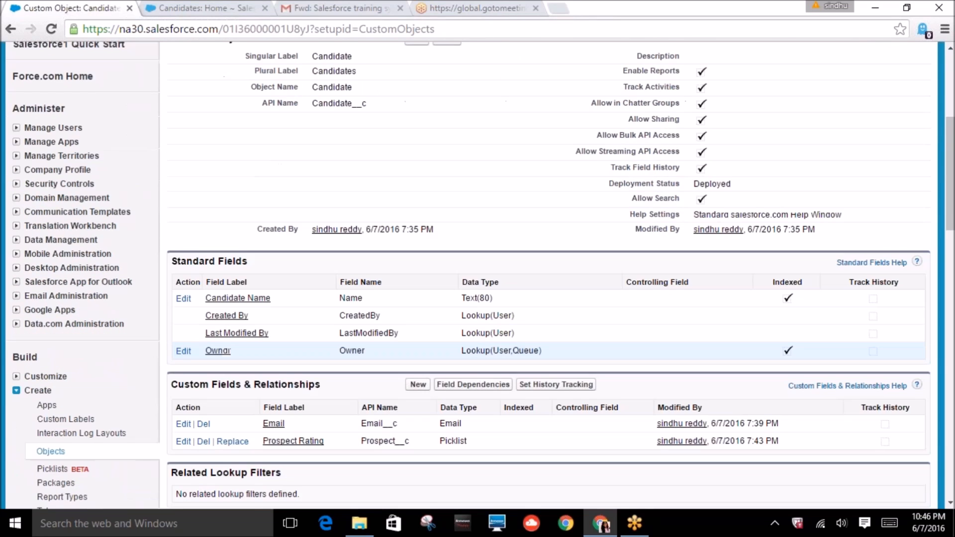
pyautogui.scroll(-2, 516, 350)
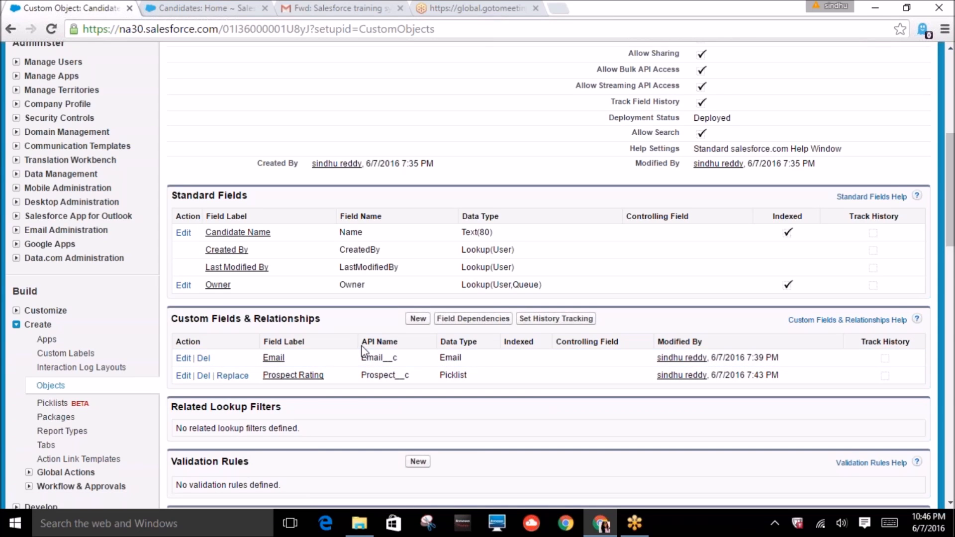
pyautogui.moveTo(362, 344); pyautogui.dragTo(399, 342)
pyautogui.moveTo(445, 343); pyautogui.dragTo(480, 344)
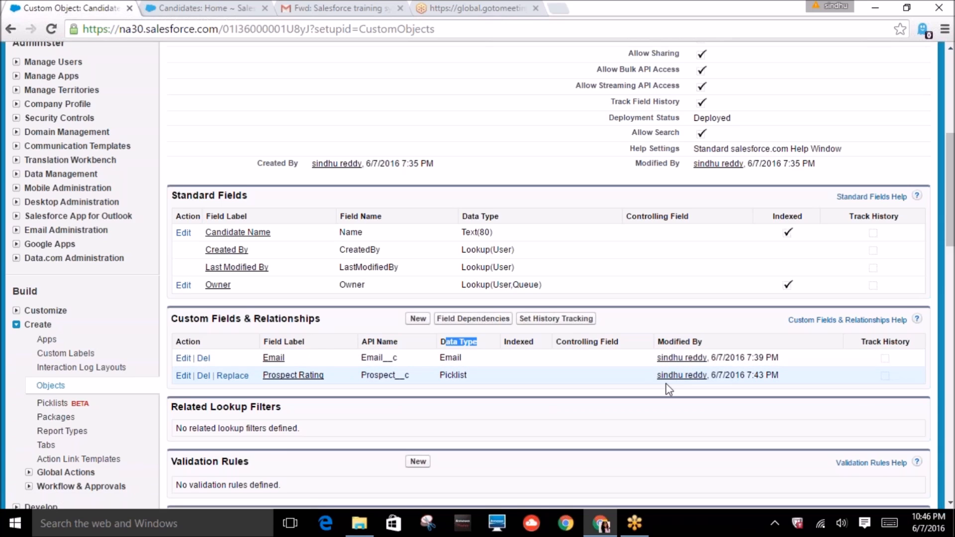
pyautogui.click(661, 343)
pyautogui.moveTo(661, 343); pyautogui.dragTo(706, 343)
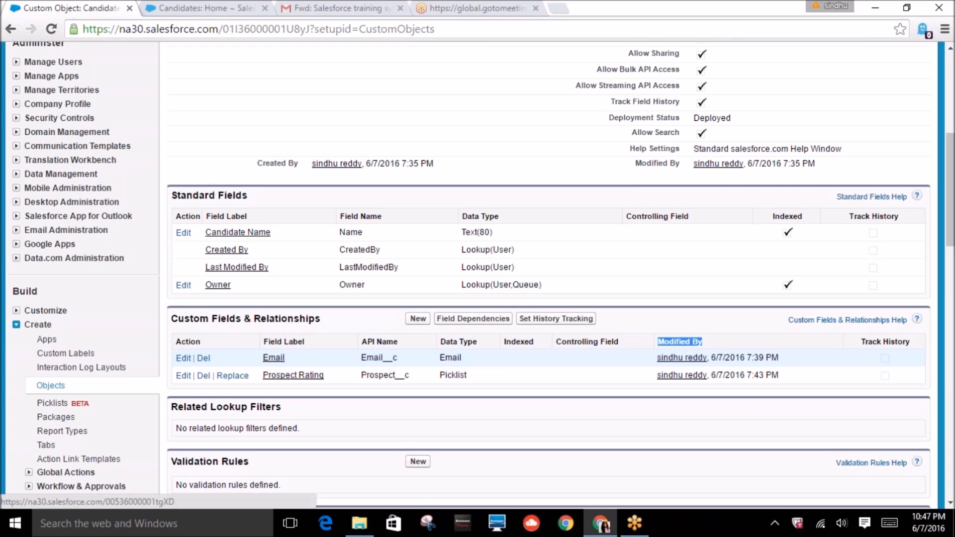
# - Open the saved candidate record, try inline editing of its Prospect Rating and Email fields, and cancel the edits
pyautogui.click(230, 10)
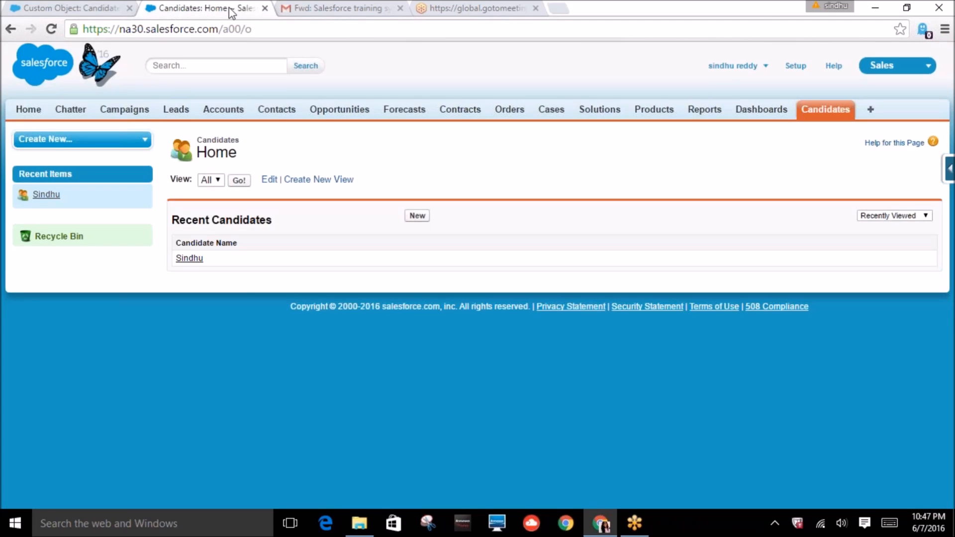
pyautogui.click(188, 258)
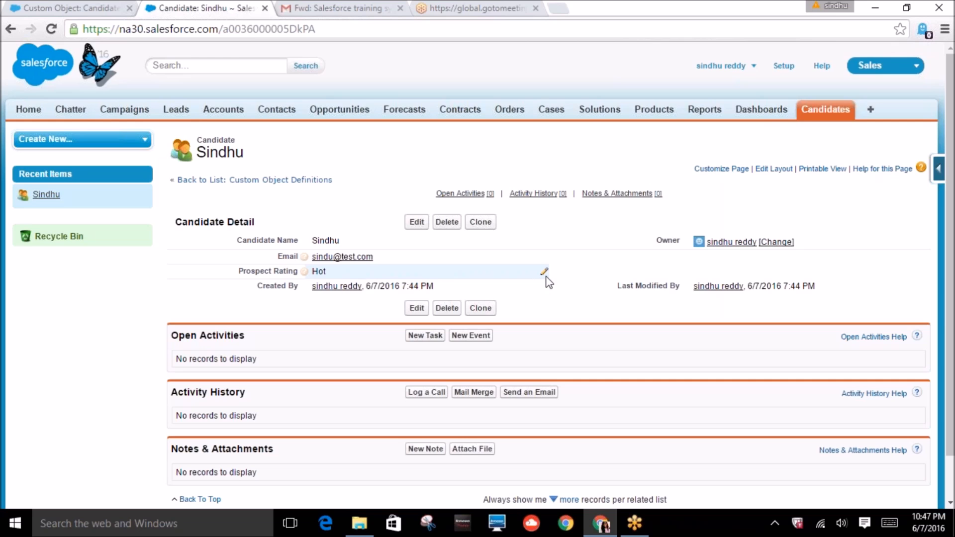
pyautogui.doubleClick(480, 276)
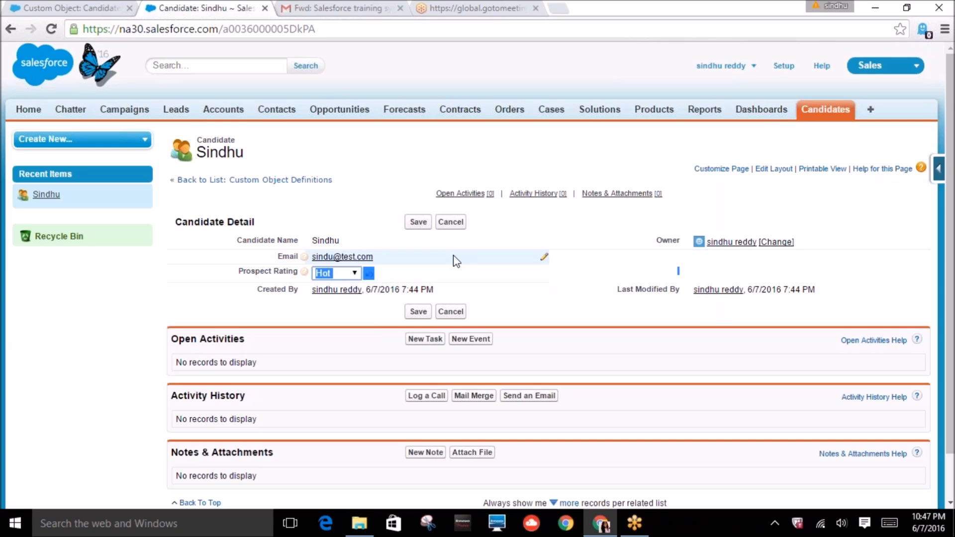
pyautogui.doubleClick(454, 257)
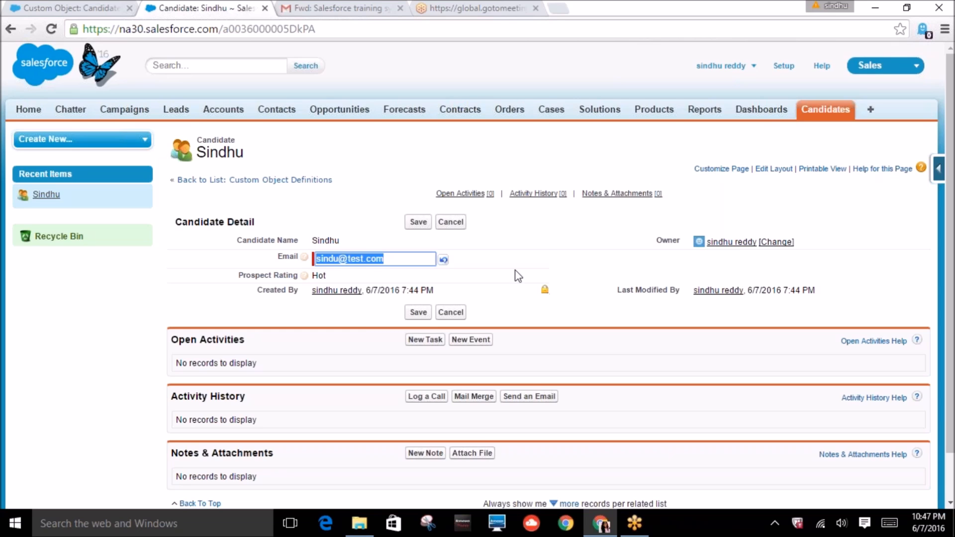
pyautogui.click(451, 222)
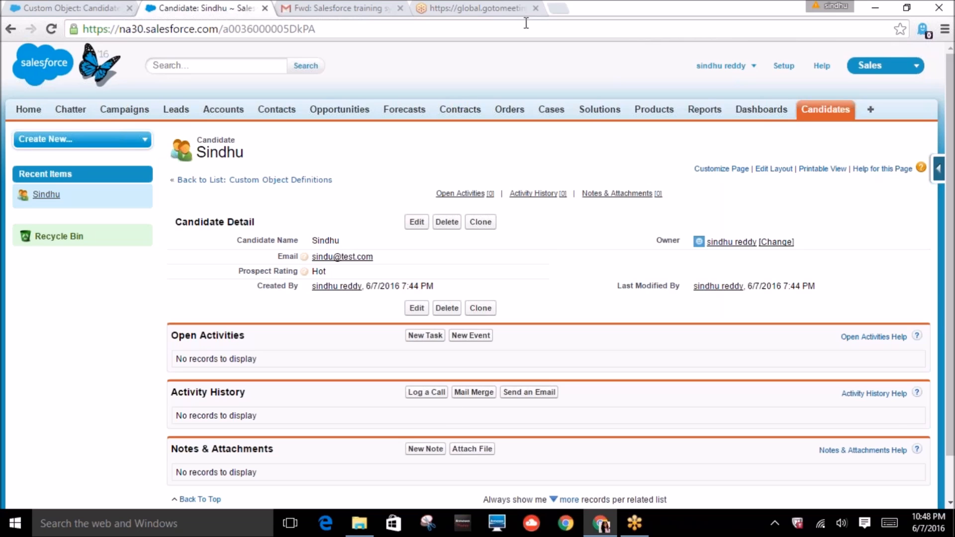
# - Open the Accounts home page and start a new account to show its blank entry form
pyautogui.click(71, 8)
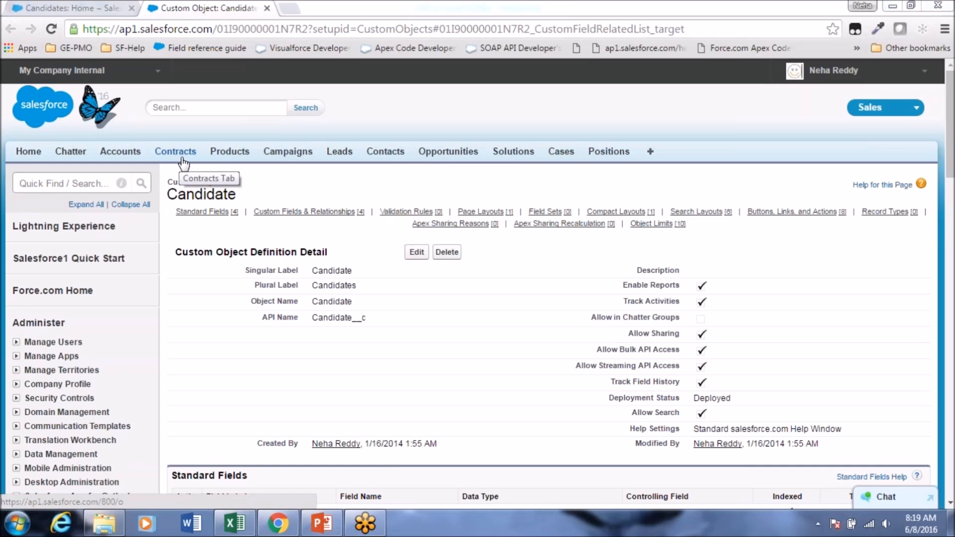
pyautogui.click(121, 152)
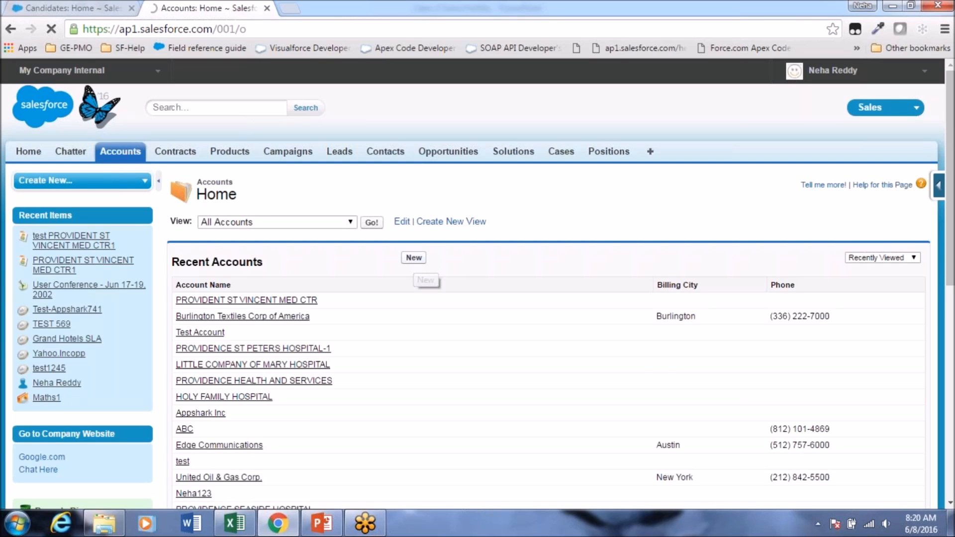
pyautogui.click(414, 258)
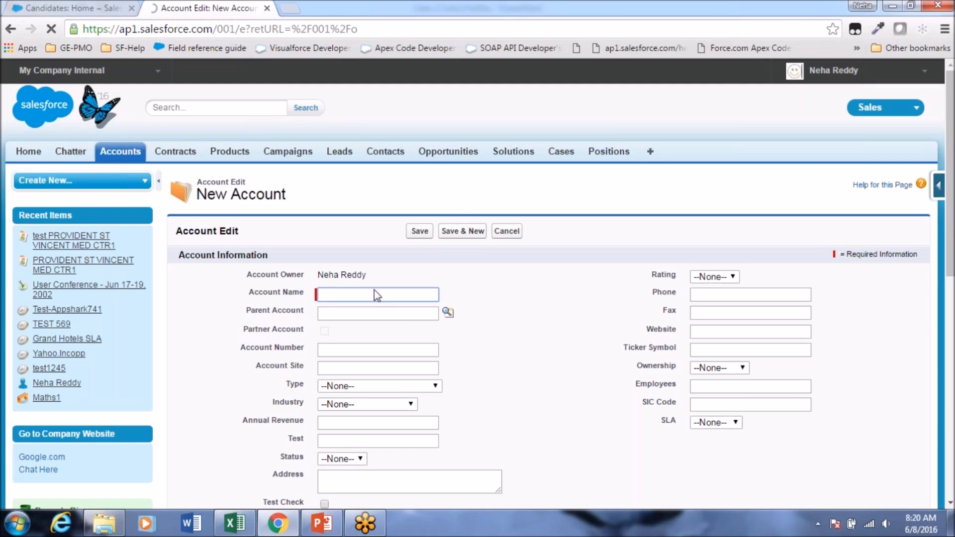
pyautogui.scroll(-1, 765, 336)
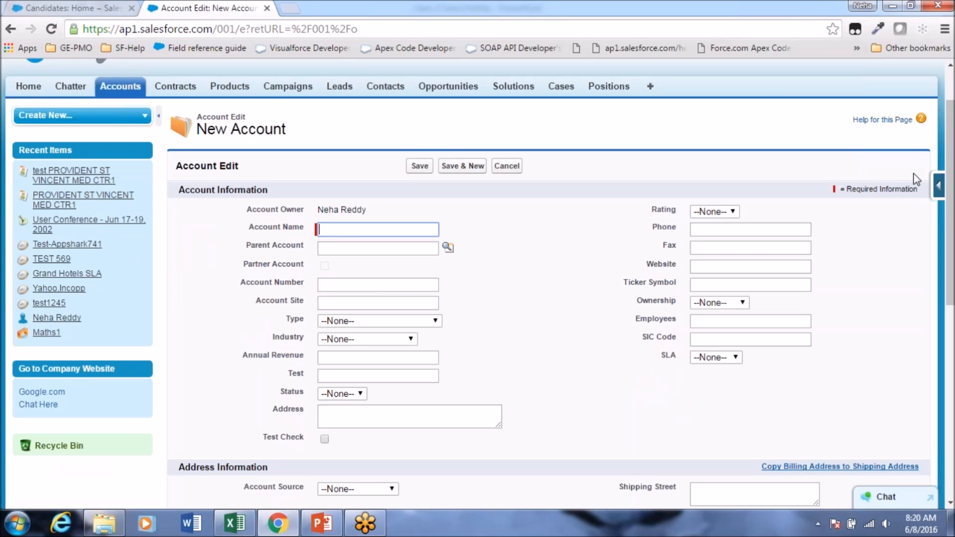
# - Open the Account object's field list in a separate browser tab from the New Account form
pyautogui.moveTo(938, 185)
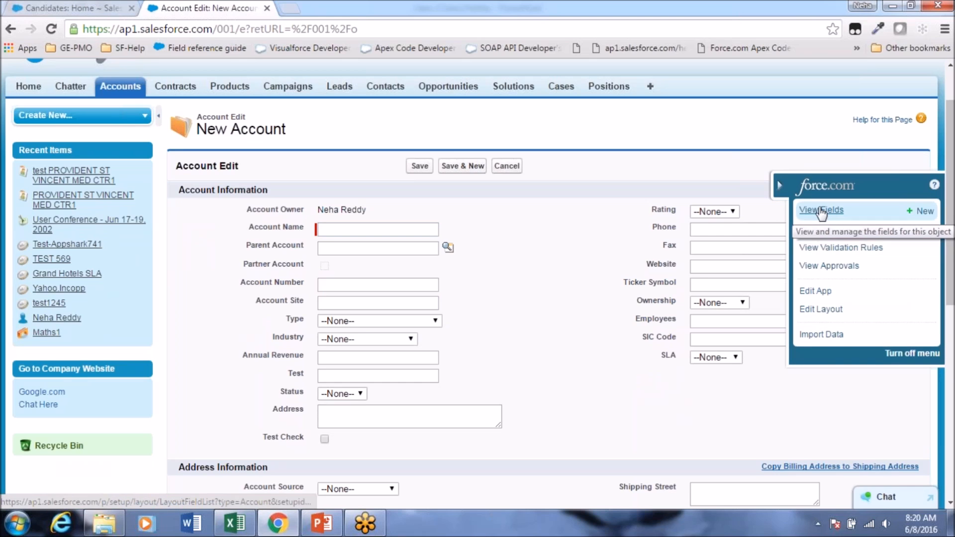
pyautogui.click(821, 211)
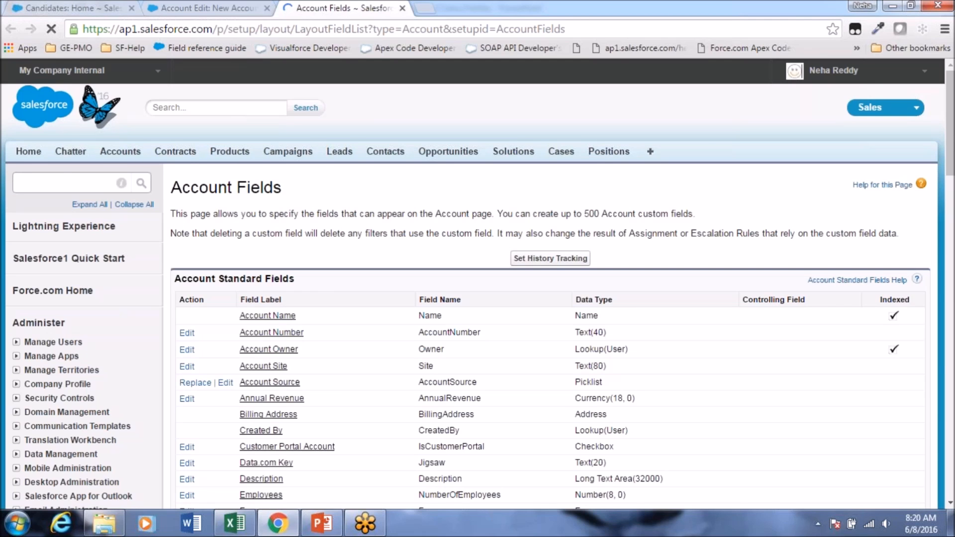
pyautogui.click(208, 8)
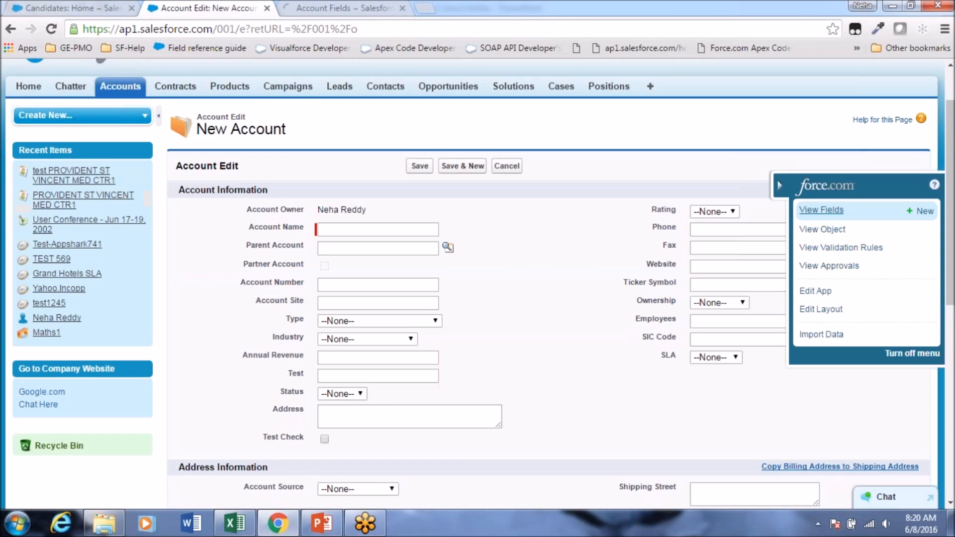
pyautogui.click(302, 5)
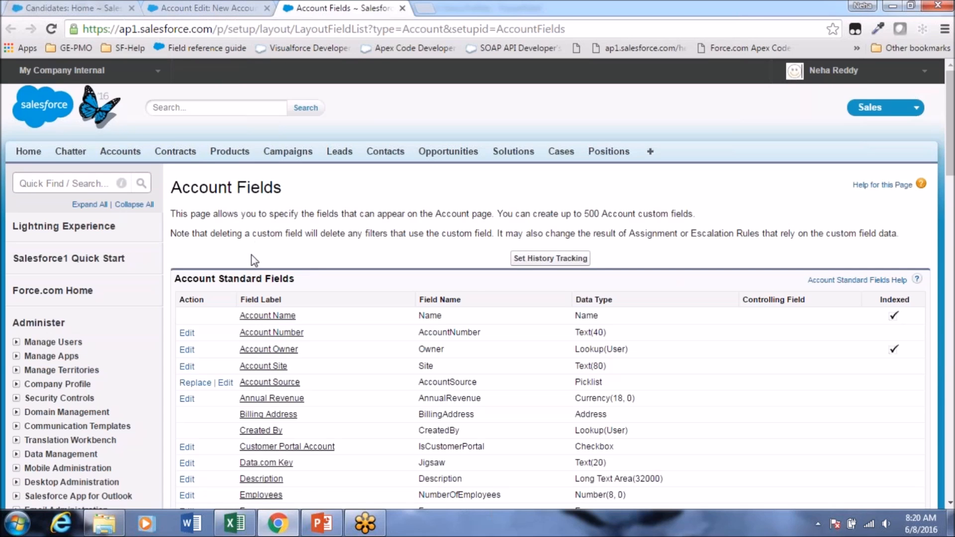
# - Examine the Account standard fields and the Account Custom Fields & Relationships list, and return to the New Account form
pyautogui.scroll(-1, 254, 260)
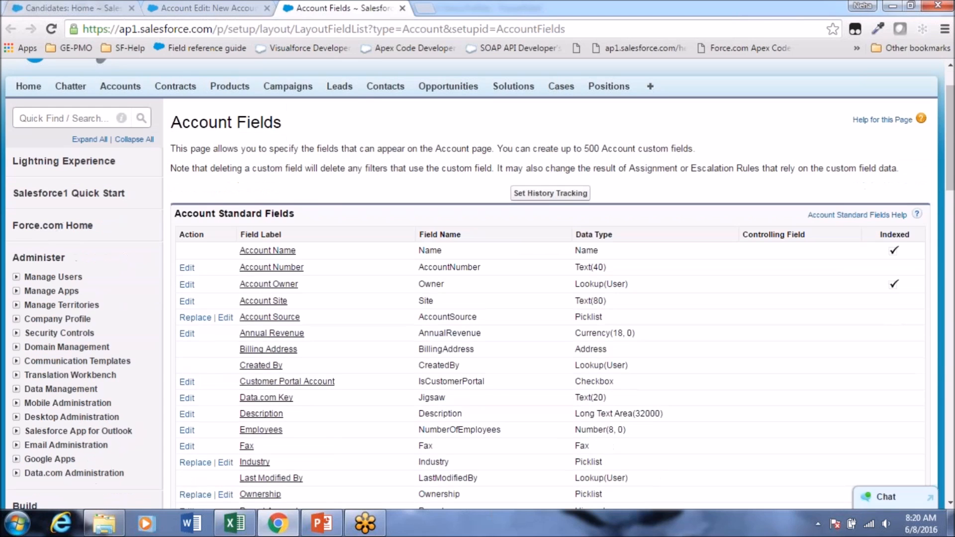
pyautogui.click(279, 259)
pyautogui.scroll(-1, 351, 319)
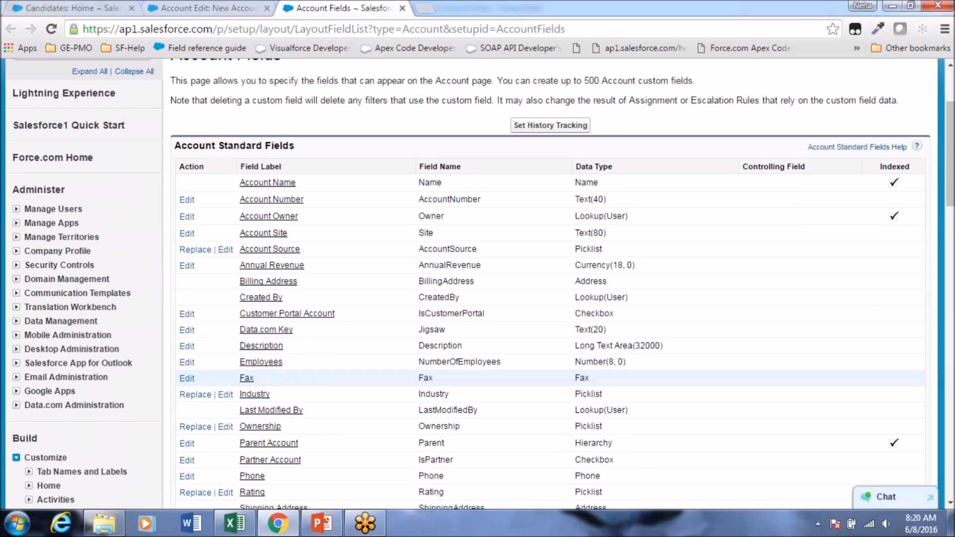
pyautogui.scroll(-2, 350, 314)
pyautogui.scroll(-2, 350, 315)
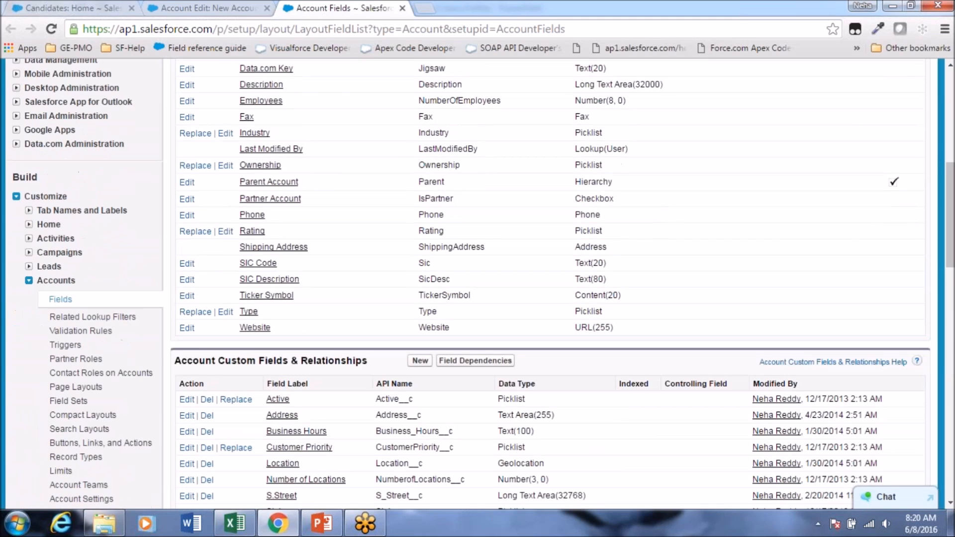
pyautogui.scroll(-1, 351, 315)
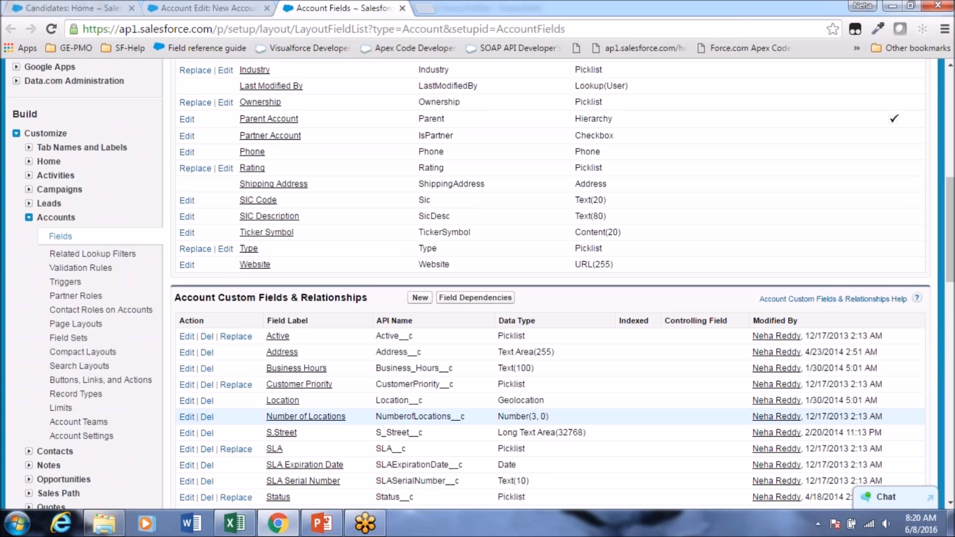
pyautogui.scroll(-1, 350, 416)
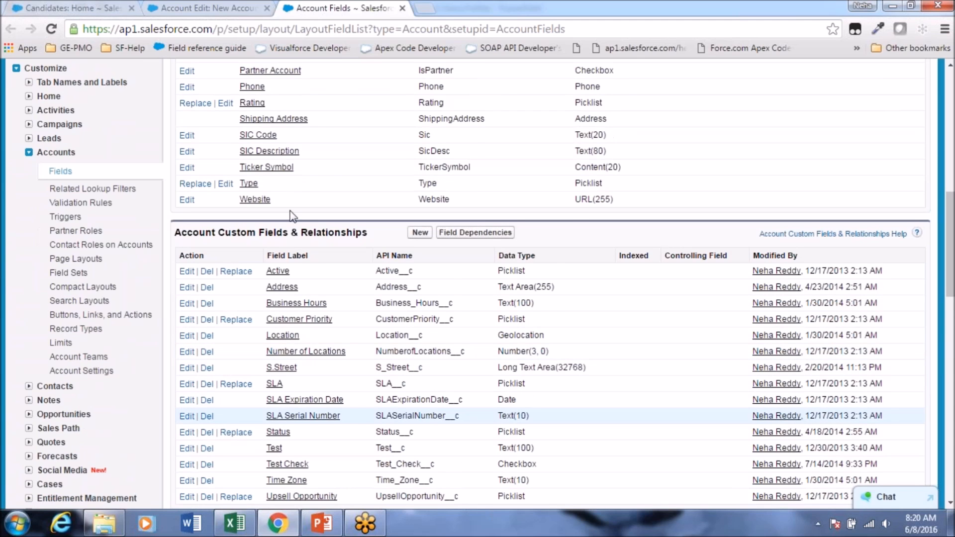
pyautogui.scroll(-1, 292, 216)
pyautogui.hotkey('ctrl', 'shift', 'Tab')
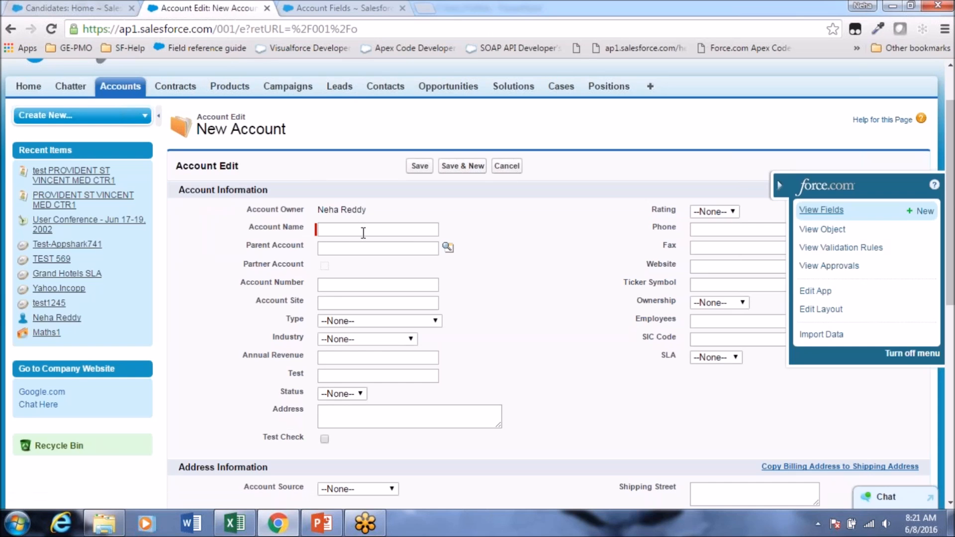
pyautogui.click(779, 190)
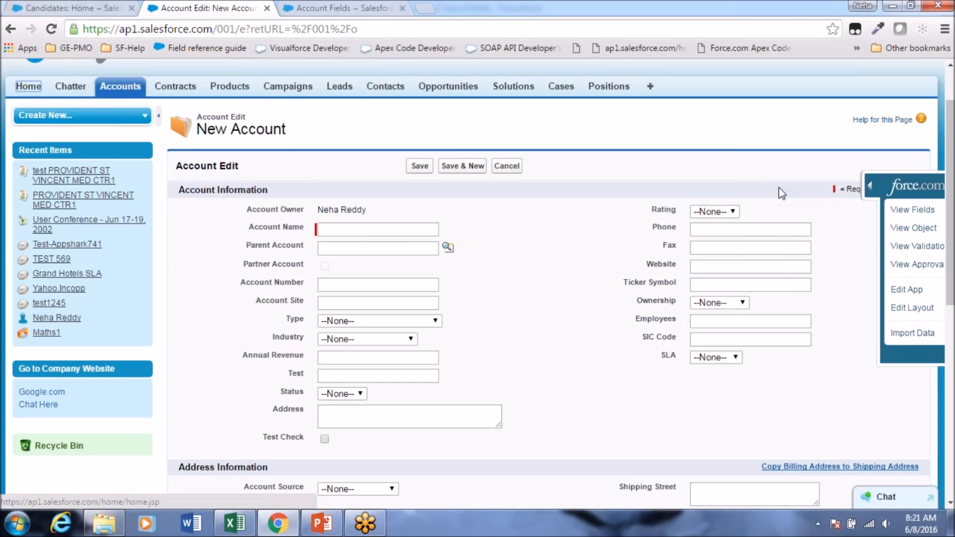